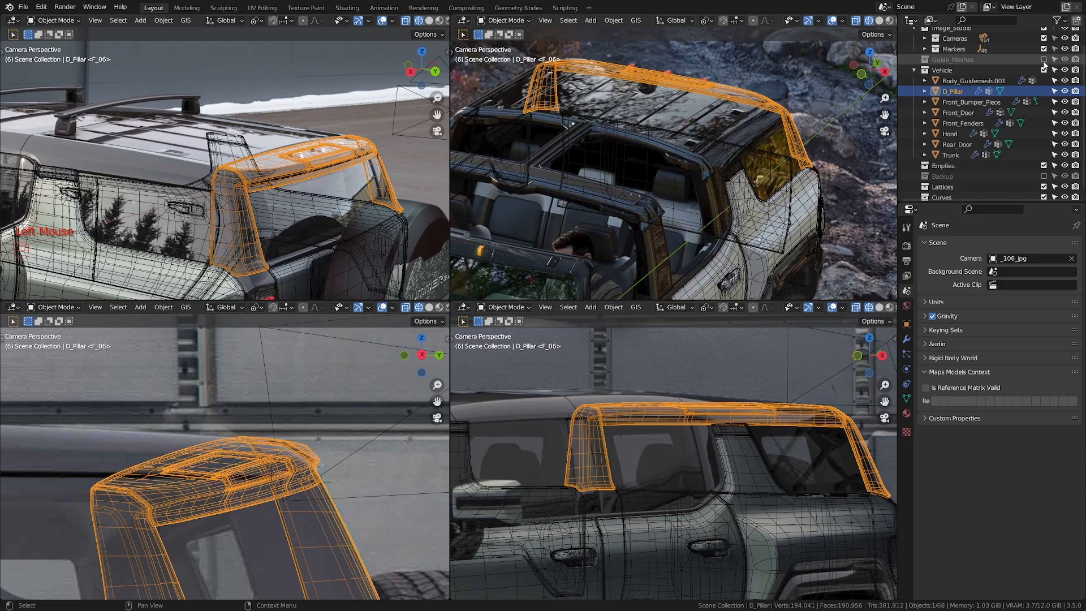
- Show the Guide_Meshes collection, duplicate the roof guide mesh in place, and move the copy to the Vehicle collection
click(1043, 60)
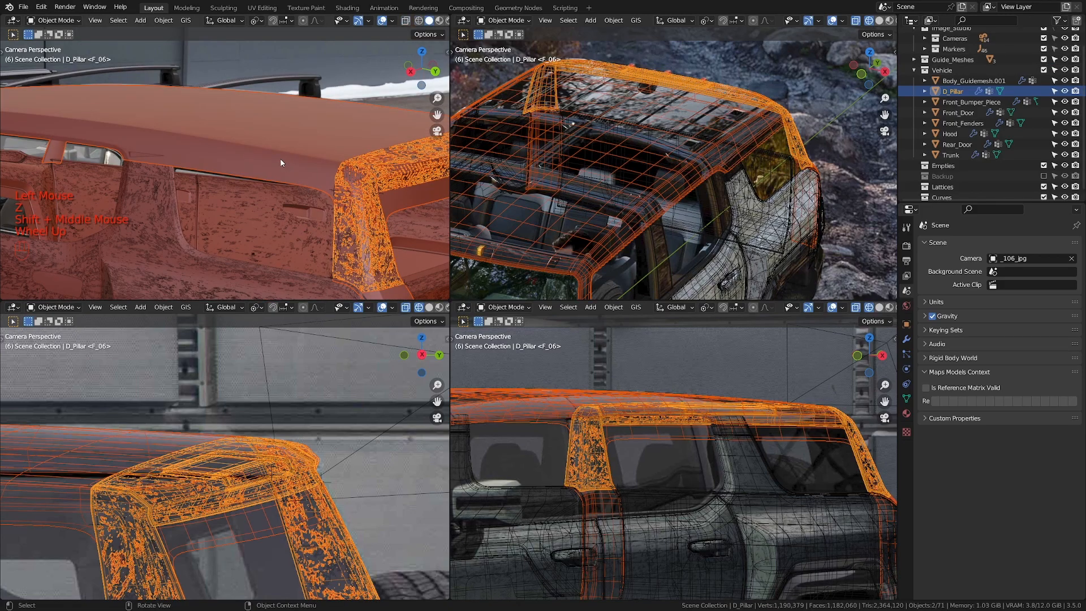
click(259, 150)
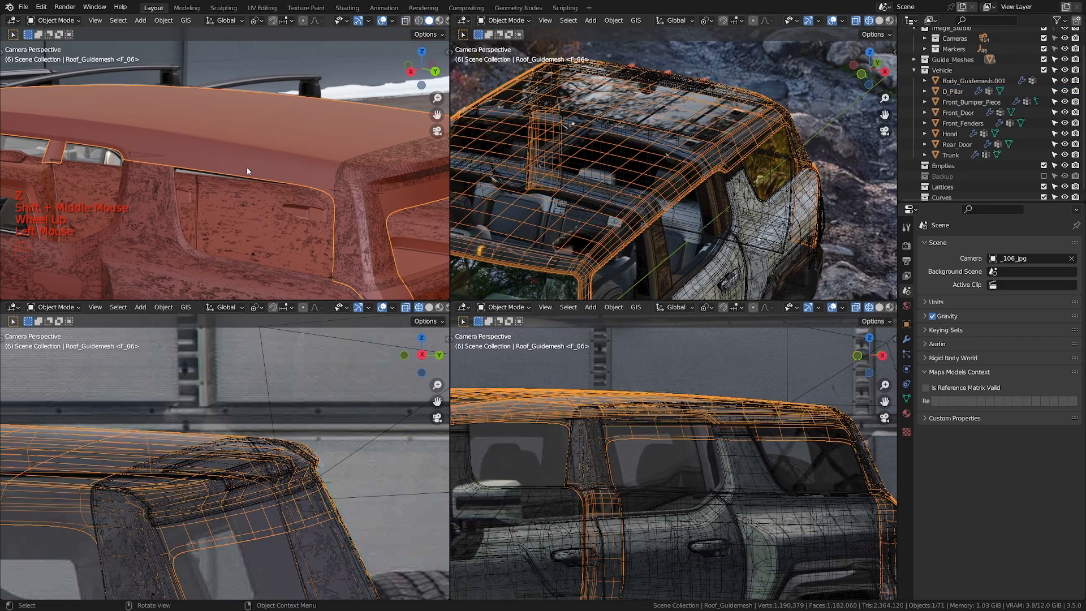
key(shift+d)
right_click(879, 168)
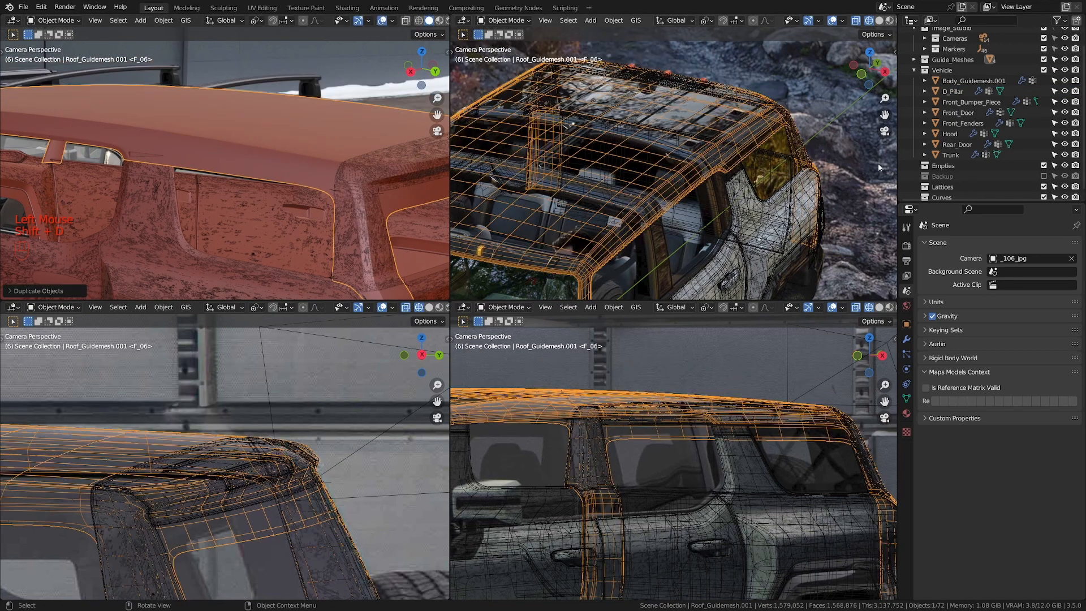
key(m)
click(303, 191)
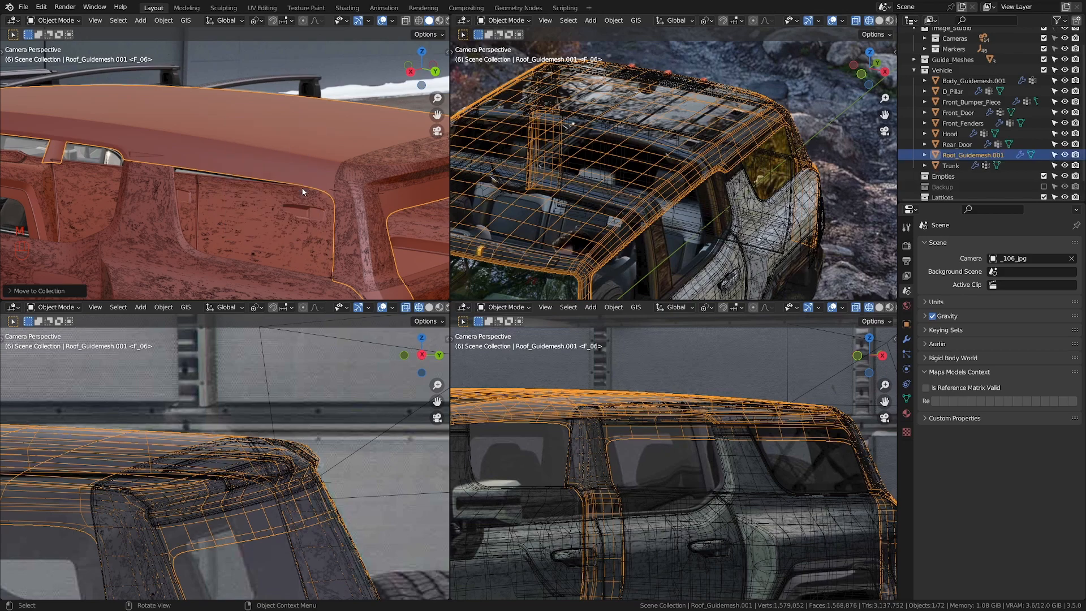
double_click(380, 230)
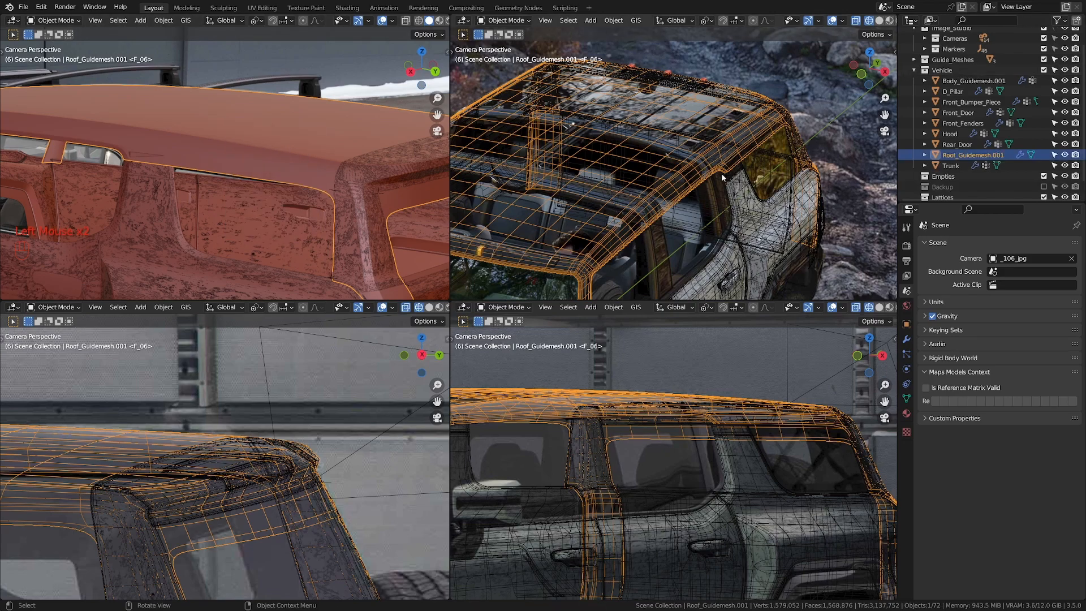
- Exclude the Guide_Meshes collection from the scene while keeping the duplicated roof mesh shown
click(1064, 155)
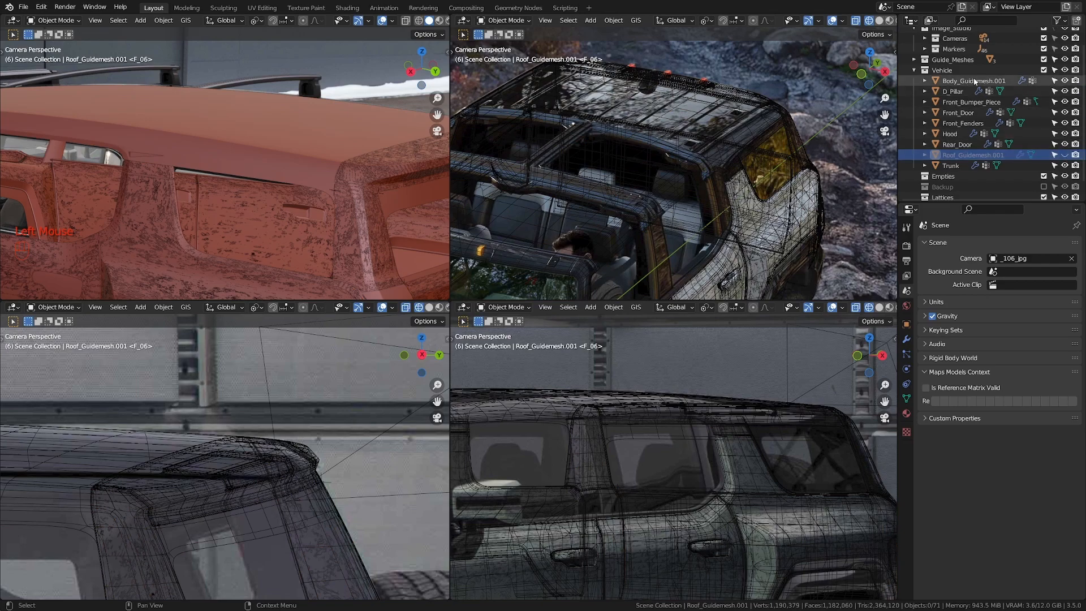
click(1044, 59)
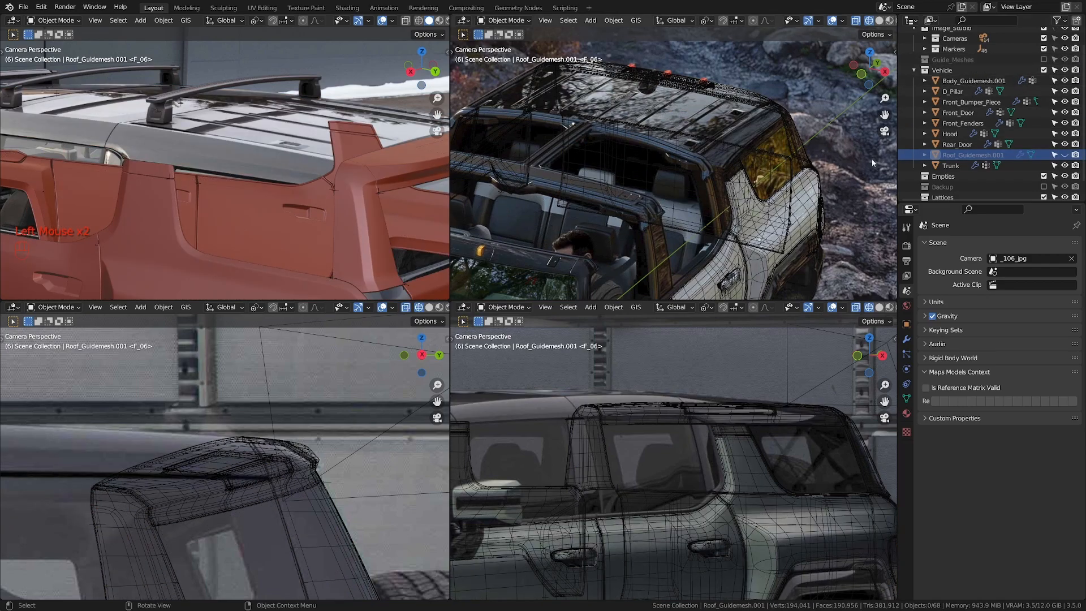
click(1064, 155)
- Duplicate the D_Pillar edge loop that borders the roof in place and separate it into its own object
shift+middle_drag(291, 161, 264, 186)
scroll(332, 182, up, 3)
scroll(325, 180, up, 1)
scroll(327, 154, up, 1)
key(Tab)
key(z)
key(Tab)
click(253, 158)
key(Tab)
alt+click(254, 180)
scroll(224, 124, up, 1)
key(KP_Decimal)
scroll(226, 121, down, 2)
scroll(232, 126, up, 1)
scroll(253, 124, up, 2)
scroll(248, 146, up, 2)
scroll(241, 170, up, 1)
scroll(302, 148, down, 4)
scroll(264, 186, down, 2)
key(shift+d)
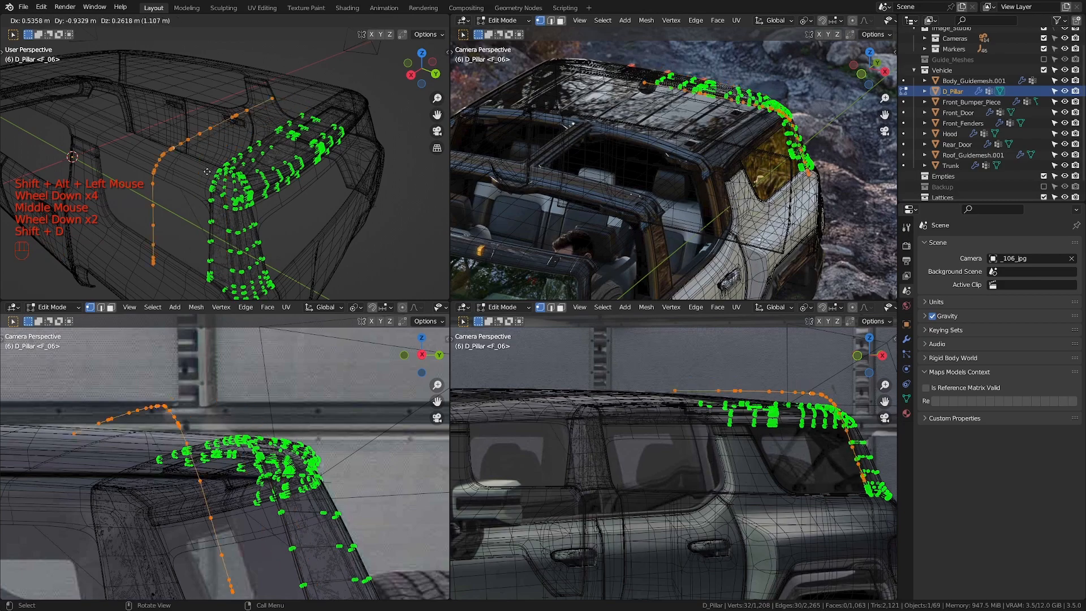
right_click(243, 163)
key(p)
click(248, 151)
scroll(247, 152, up, 2)
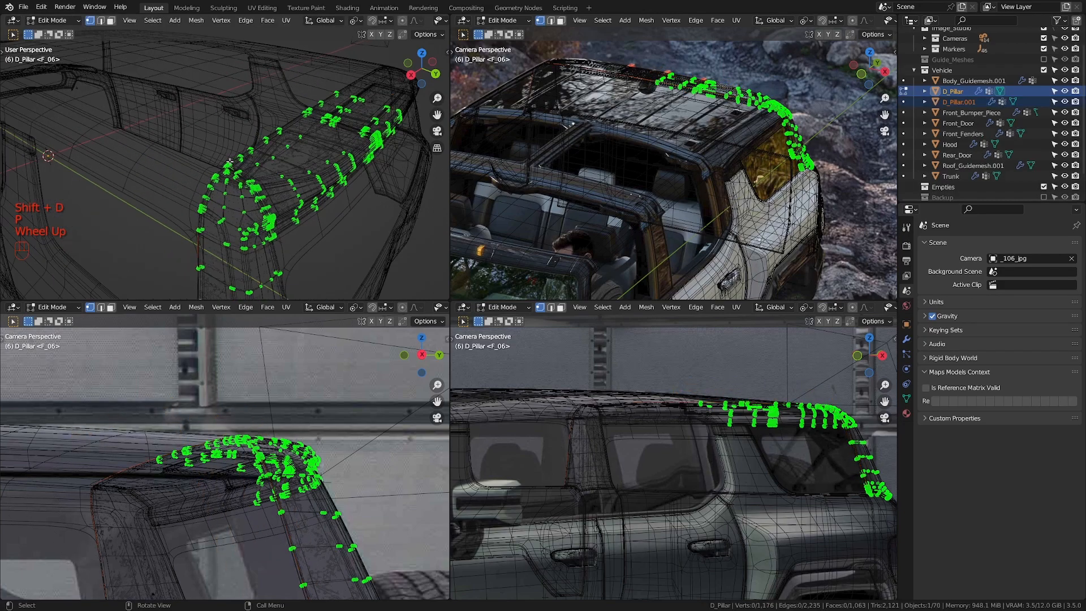
- Merge the six closely spaced vertices along the top of the separated D-pillar edge strip into one
key(Tab)
click(224, 173)
key(Tab)
scroll(239, 162, up, 2)
shift+scroll(239, 162, down, 1)
shift+middle_drag(239, 161, 224, 167)
scroll(230, 166, up, 2)
scroll(224, 168, up, 2)
drag(120, 107, 152, 130)
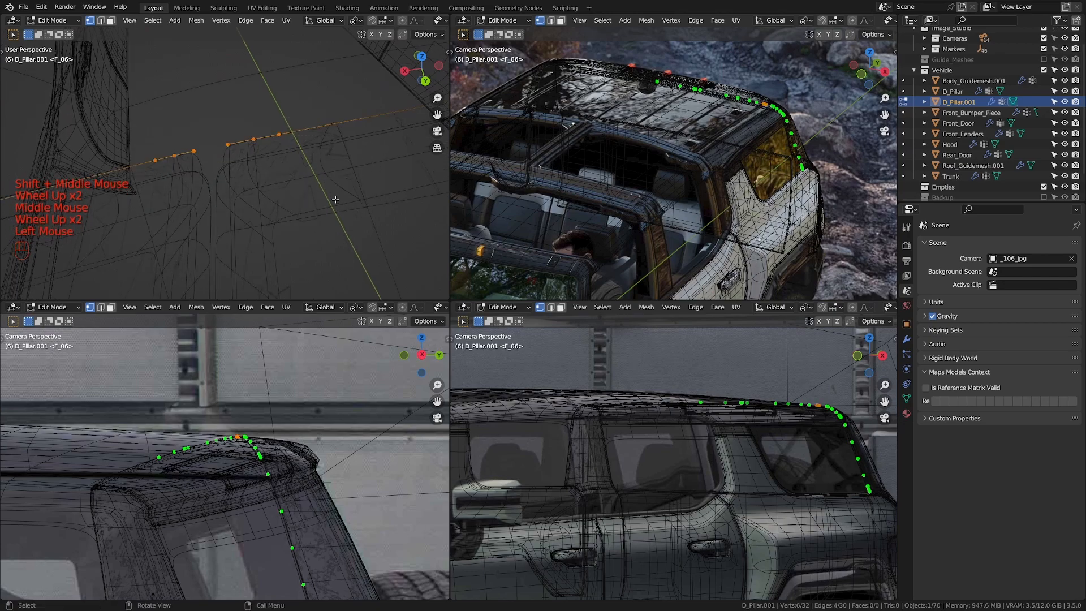
click(336, 203)
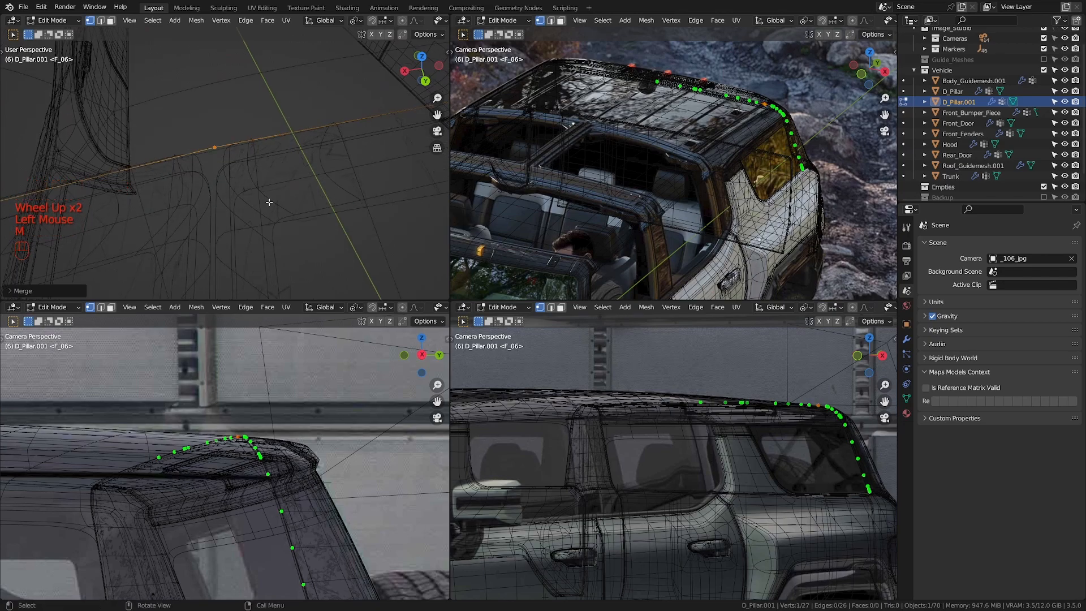
scroll(266, 204, down, 5)
middle_drag(258, 202, 285, 189)
- Delete the lowest vertices of the separated edge strip, shortening it down the pillar
key(z)
click(310, 191)
scroll(311, 191, down, 1)
drag(206, 173, 301, 244)
key(x)
click(331, 153)
scroll(283, 147, down, 2)
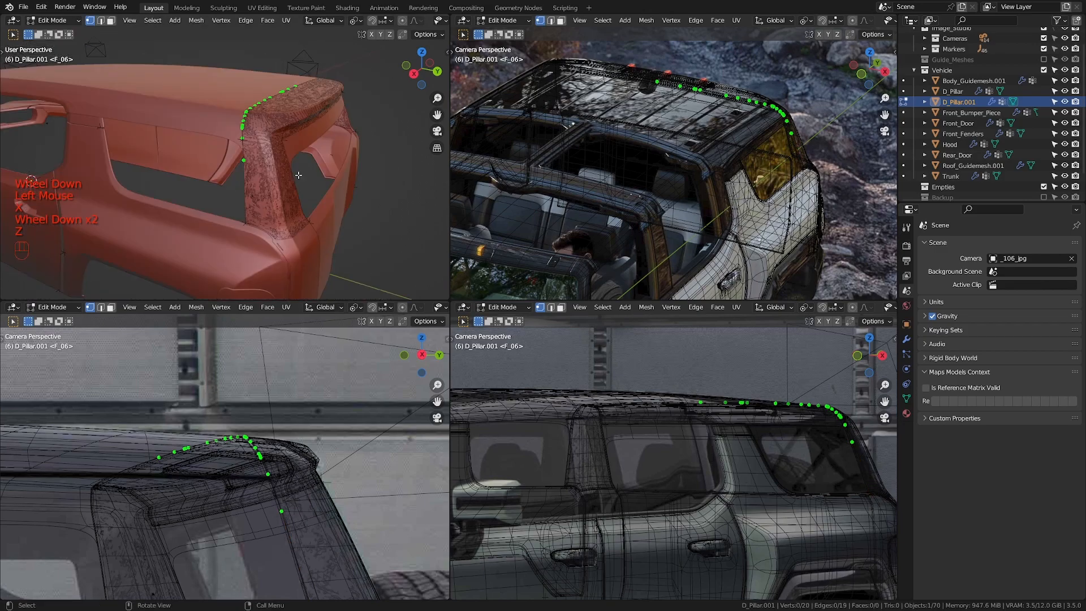
- Delete the vertices of the roof copy's edge loop running down the rear pillar beside the side window opening
key(Tab)
click(224, 138)
key(Tab)
shift+middle_drag(224, 138, 210, 167)
scroll(226, 158, up, 1)
key(z)
scroll(214, 168, up, 1)
alt+click(210, 164)
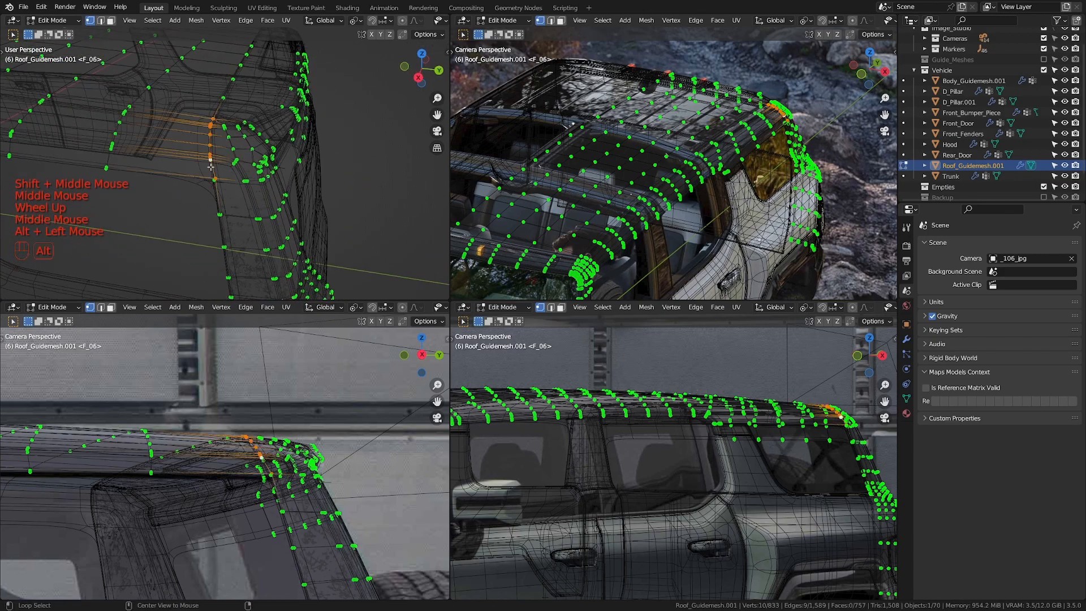
alt+click(217, 224)
shift+middle_drag(217, 225, 216, 156)
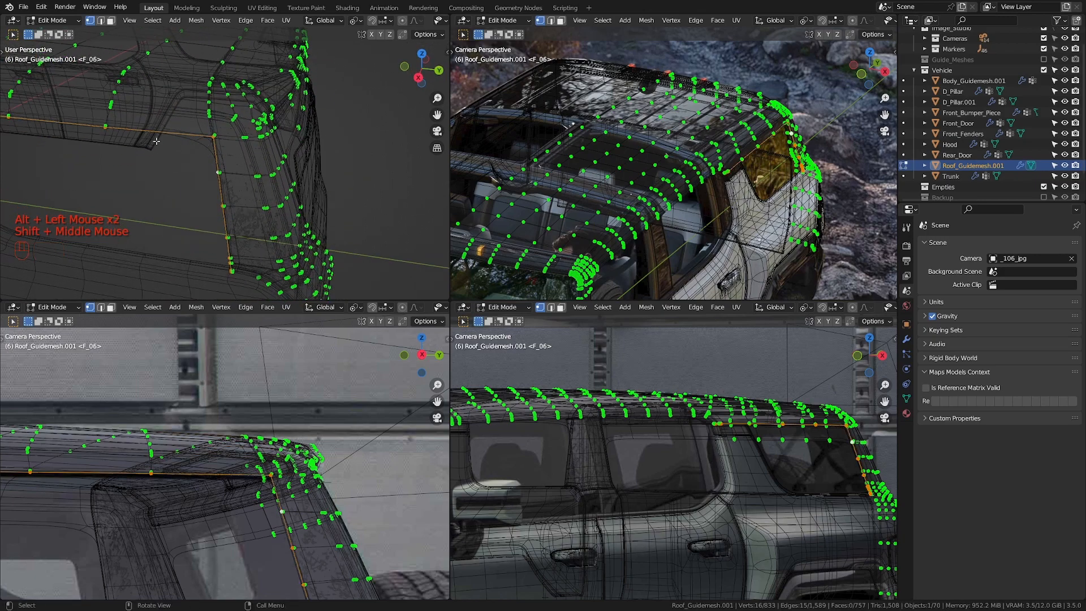
scroll(170, 142, down, 2)
ctrl+click(249, 161)
scroll(256, 164, up, 2)
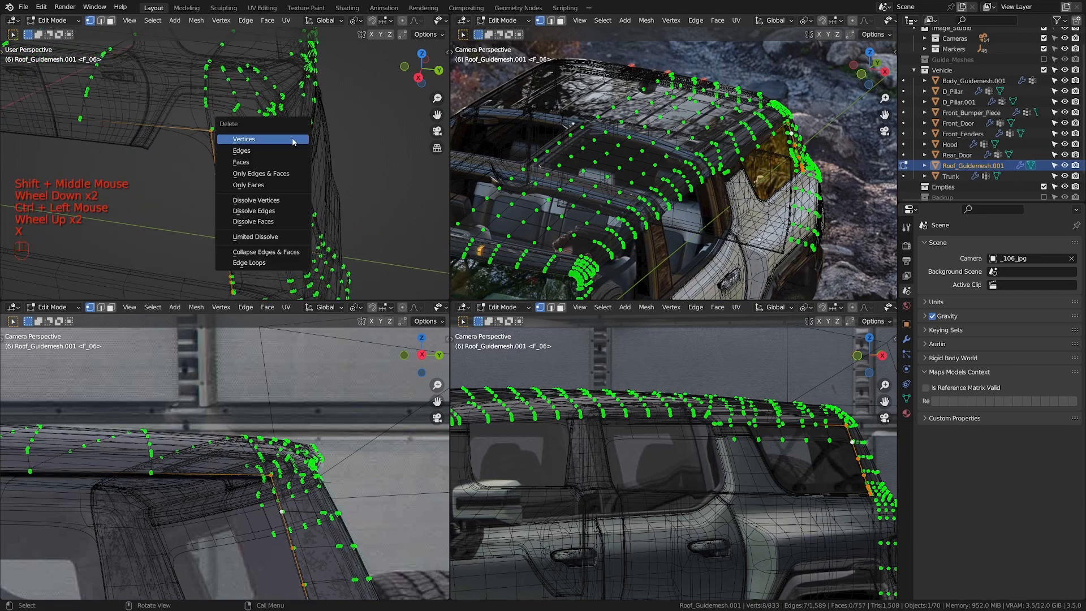
click(293, 142)
- Delete another vertical edge loop on the roof copy's rear pillar, next to the one just removed
scroll(240, 169, up, 1)
shift+middle_drag(240, 170, 284, 167)
alt+click(240, 170)
scroll(241, 171, down, 1)
key(x)
key(a)
scroll(283, 166, up, 1)
- Delete all remaining rear-pillar and rear-end vertices from the roof copy, keeping the roof surface
key(a)
key(a)
drag(264, 90, 409, 250)
shift+middle_drag(317, 184, 311, 104)
ctrl+drag(219, 76, 285, 231)
shift+scroll(285, 230, down, 2)
scroll(271, 187, down, 1)
shift+drag(231, 148, 384, 298)
scroll(317, 266, down, 1)
shift+drag(224, 191, 326, 322)
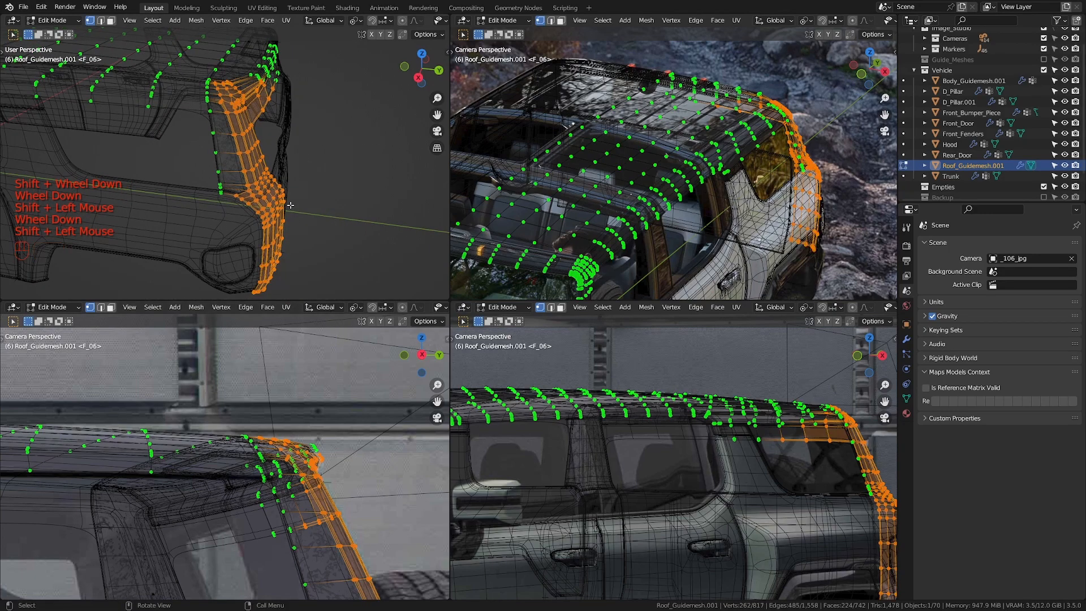
shift+middle_drag(271, 102, 268, 179)
shift+drag(312, 181, 311, 181)
scroll(311, 181, up, 1)
shift+middle_drag(312, 181, 317, 204)
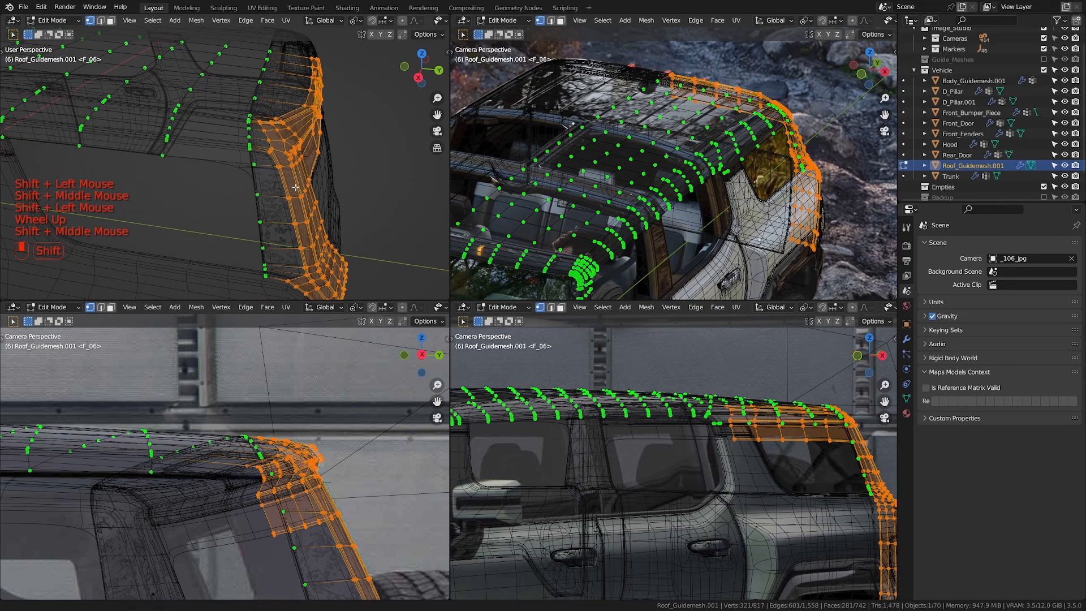
scroll(316, 204, up, 1)
scroll(317, 204, down, 2)
shift+drag(224, 184, 317, 293)
key(z)
click(290, 128)
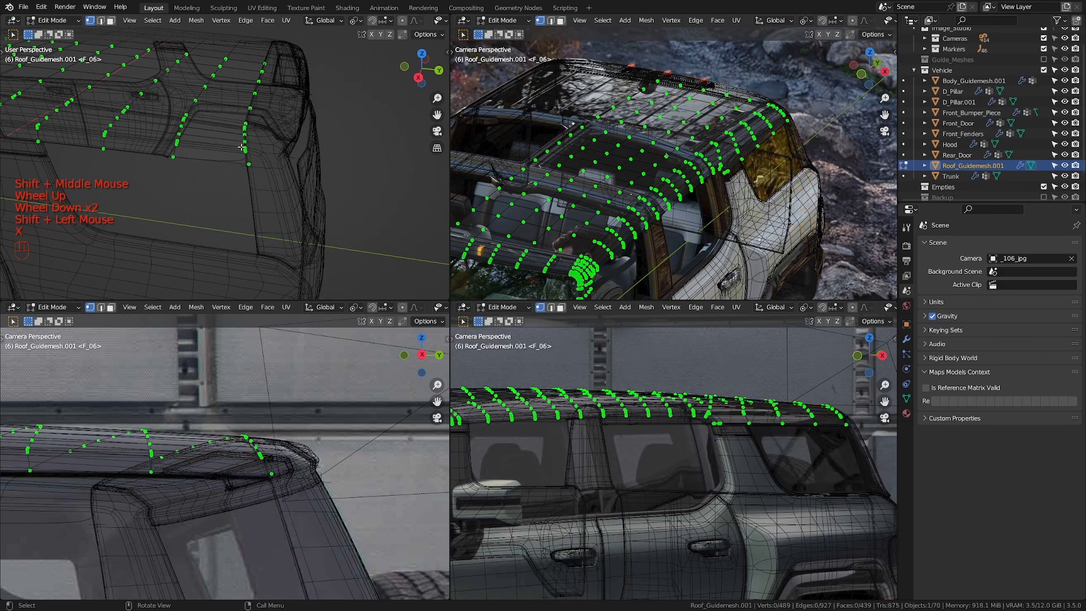
- Return to the camera view and delete the crosswise roof edge loop near the B-pillar
shift+middle_drag(266, 141, 339, 181)
scroll(316, 193, down, 1)
key(KP_0)
mouse_move(266, 198)
shift+middle_down()
mouse_move(281, 229)
mouse_move(284, 203)
mouse_move(216, 166)
shift+middle_up()
key(z)
scroll(284, 199, up, 2)
scroll(216, 167, up, 1)
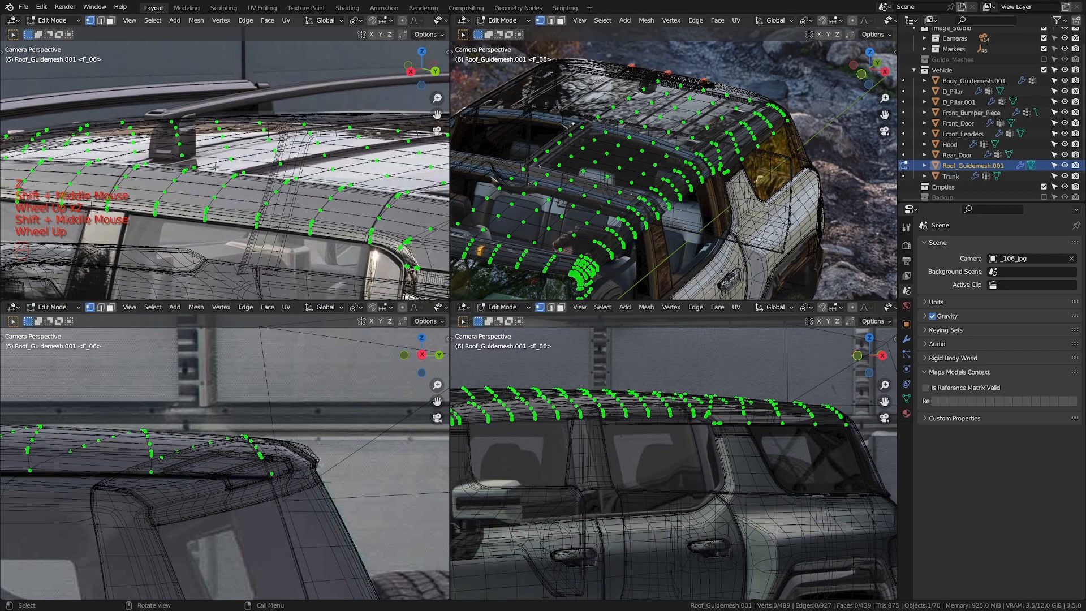
alt+click(39, 168)
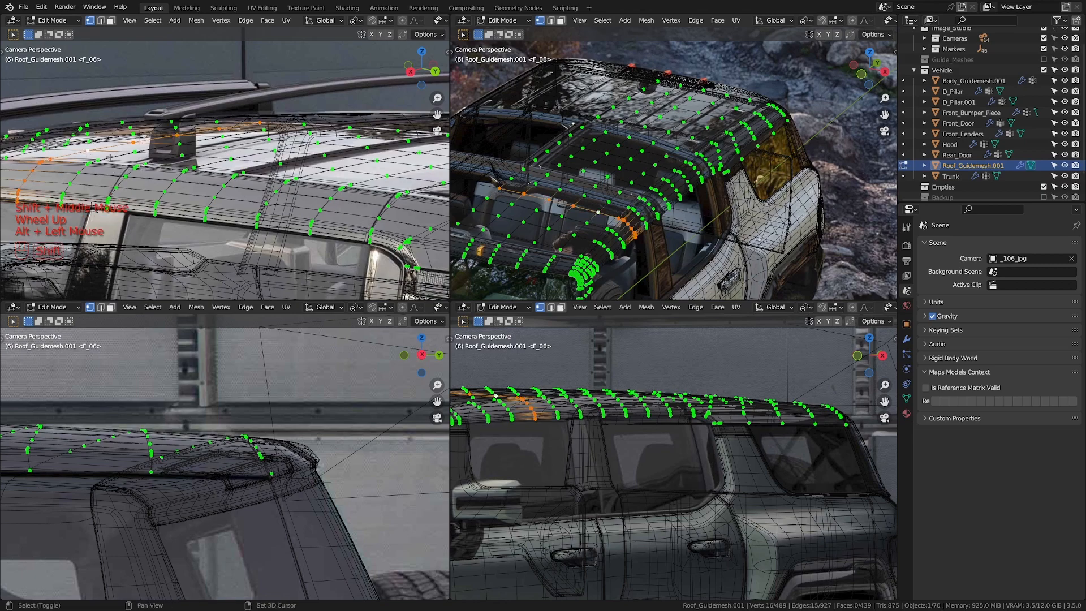
shift+middle_drag(191, 139, 411, 144)
key(x)
click(411, 144)
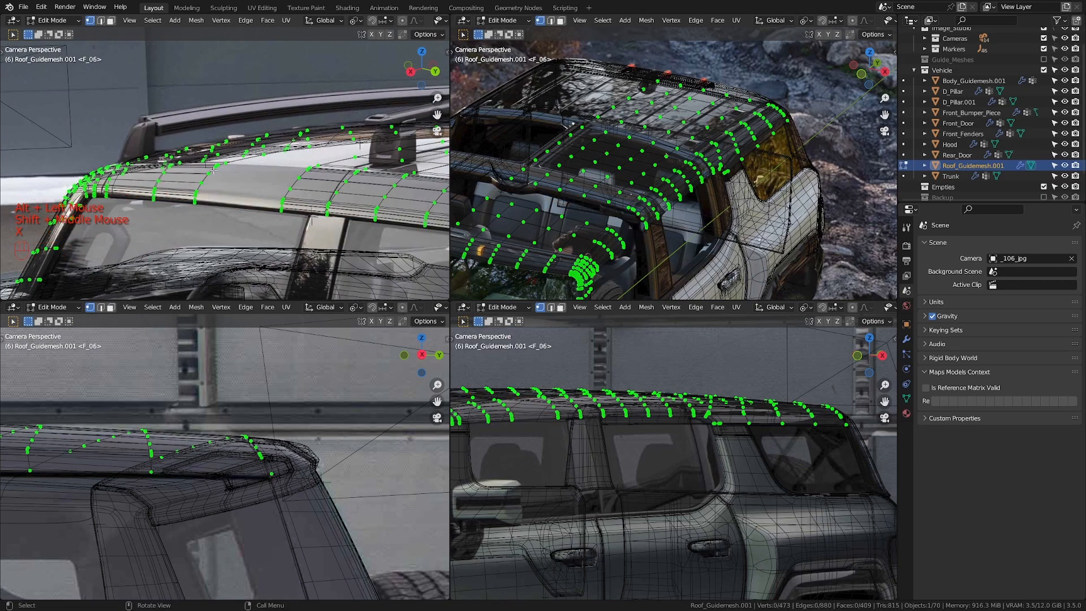
- Delete the disconnected front section of the roof copy
key(l)
key(x)
click(368, 151)
- Extend the roof panel rearward in top view by edge-sliding its rearmost edge loop past the D-pillar seam
scroll(362, 158, down, 2)
shift+middle_drag(362, 158, 229, 164)
scroll(259, 162, up, 2)
scroll(229, 164, up, 2)
alt+click(226, 164)
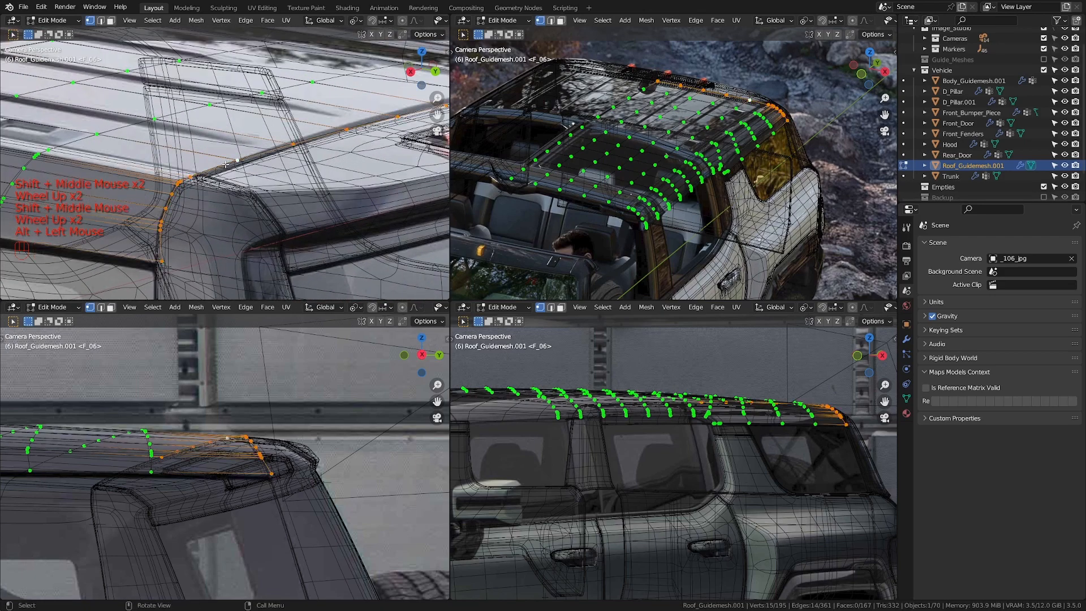
key(KP_7)
scroll(306, 219, down, 2)
shift+middle_drag(305, 219, 321, 295)
scroll(300, 67, up, 1)
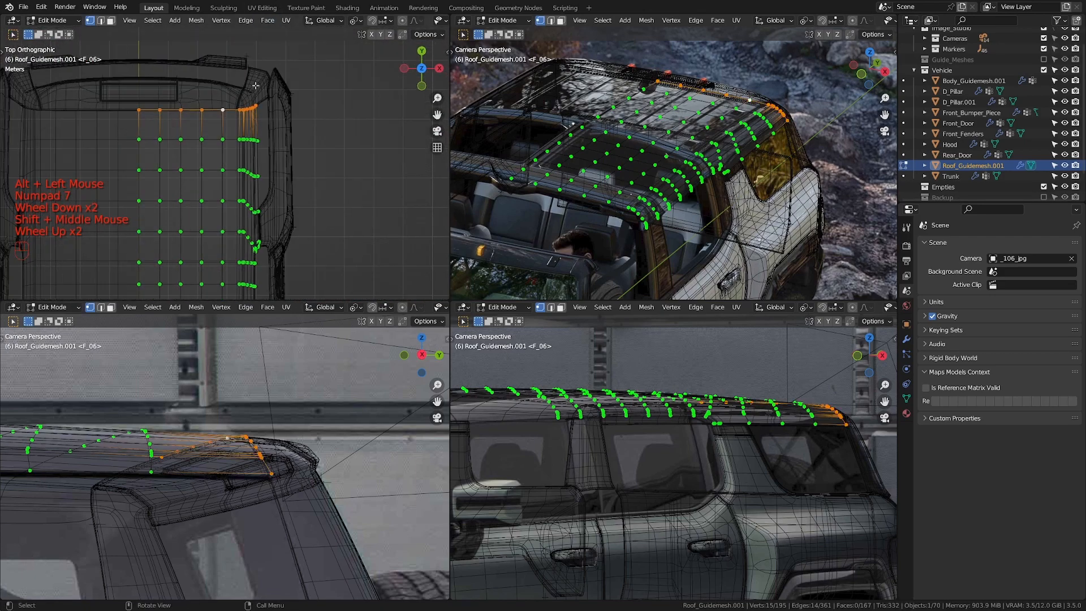
scroll(254, 87, up, 3)
shift+middle_drag(254, 89, 314, 103)
shift+middle_drag(241, 188, 243, 225)
key(g)
key(g)
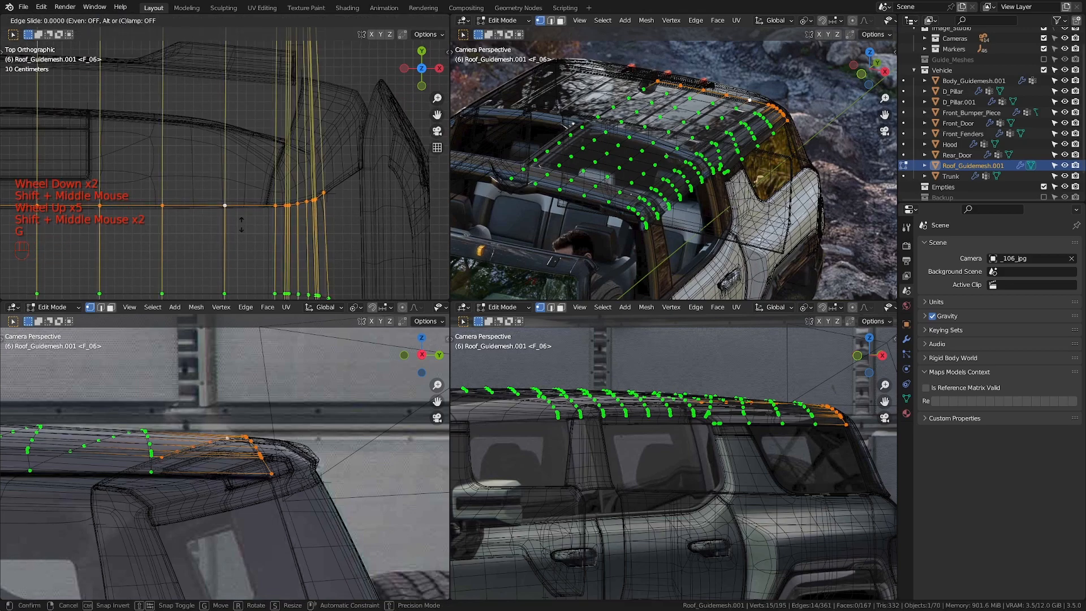
click(290, 252)
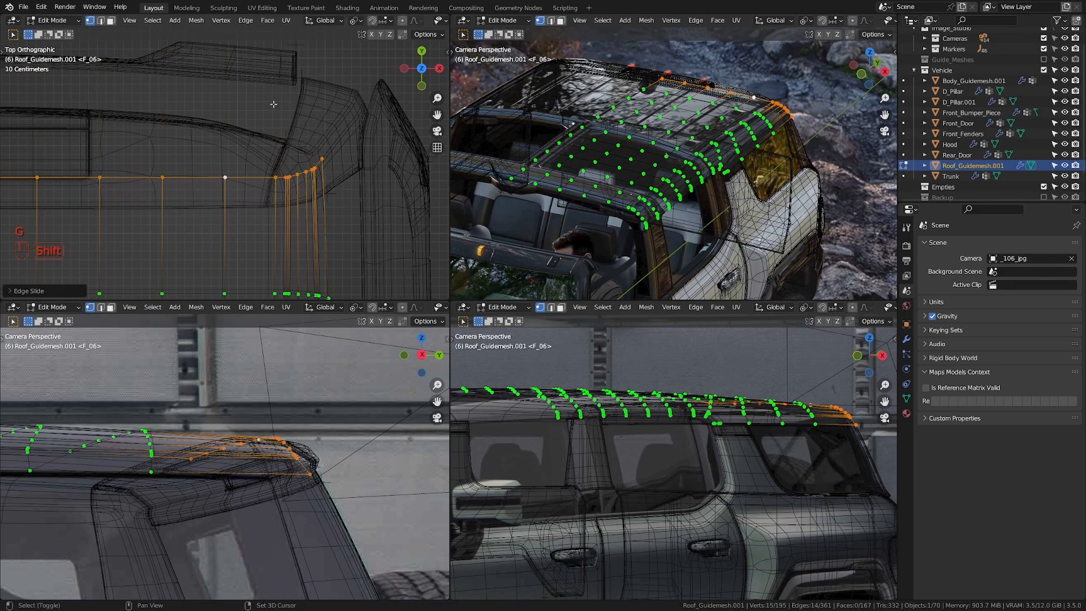
scroll(290, 252, down, 1)
shift+middle_drag(291, 252, 272, 227)
scroll(271, 226, up, 2)
middle_drag(271, 226, 274, 165)
- Finish editing the roof panel and select the separated D-pillar edge strip
key(Tab)
key(z)
click(293, 142)
click(298, 156)
key(Tab)
key(a)
key(ctrl+z)
key(ctrl+z)
key(ctrl+z)
key(ctrl+z)
key(ctrl+z)
key(ctrl+z)
key(ctrl+z)
scroll(253, 179, down, 2)
scroll(270, 179, up, 2)
- Lower the whole edge strip about 0.13 m along Z and remove its Subdivision and Shrinkwrap modifiers
key(Tab)
key(a)
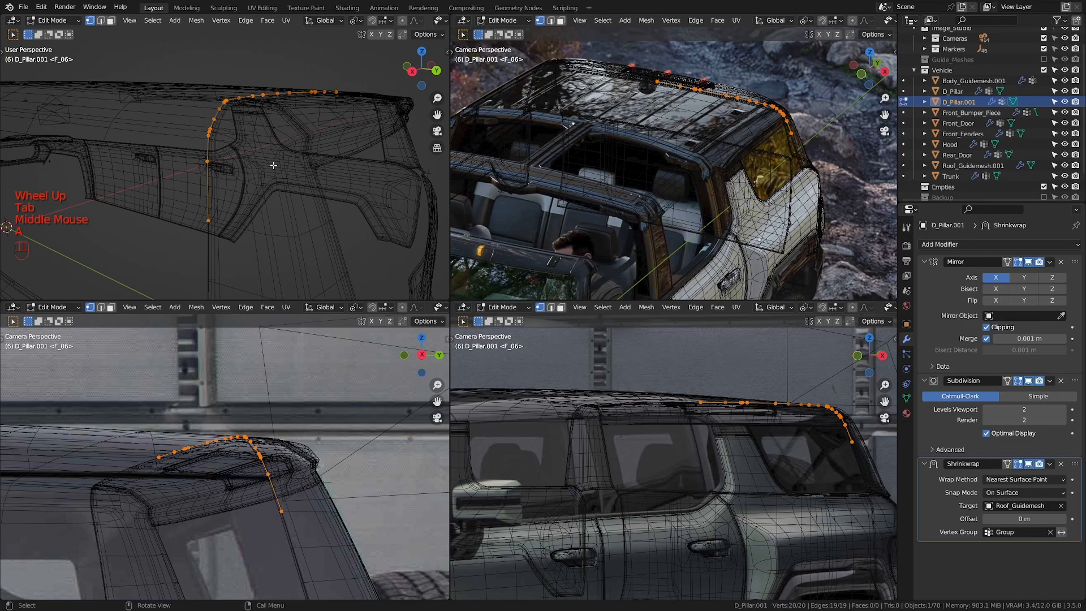
key(g)
key(z)
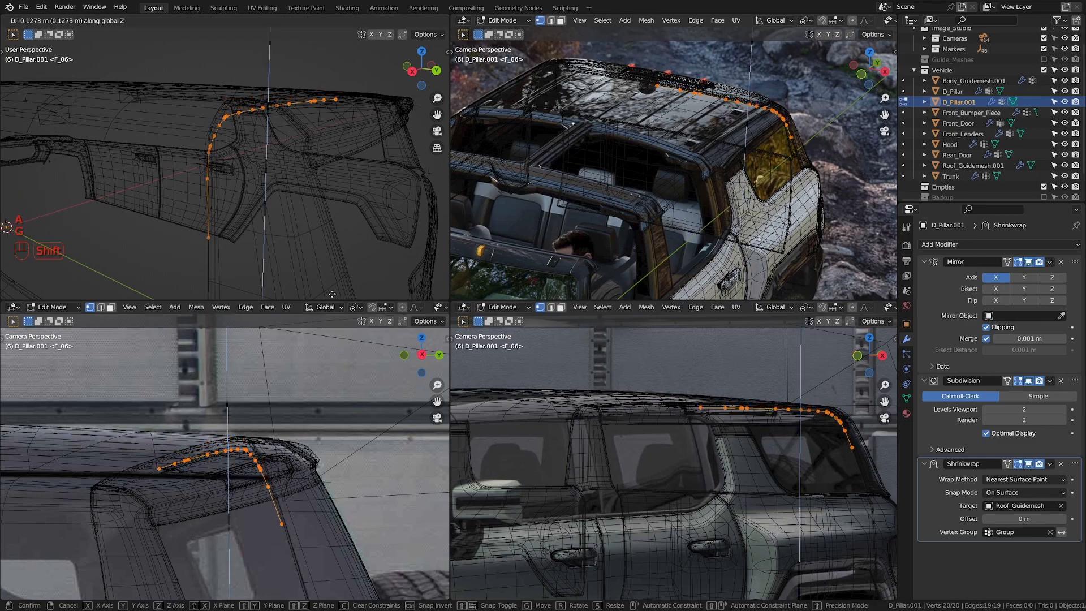
click(399, 261)
click(1061, 381)
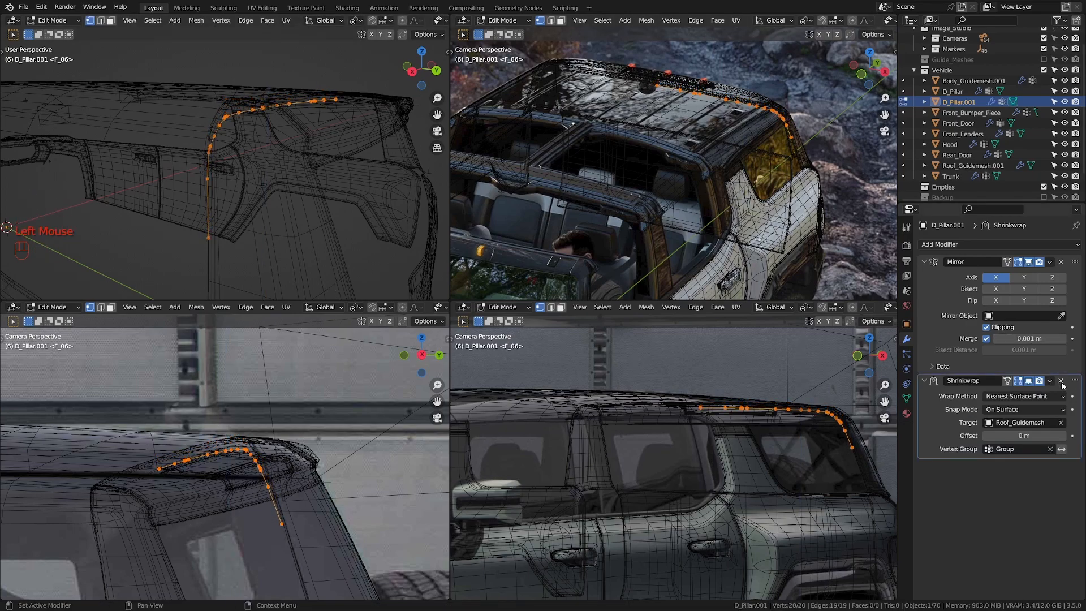
click(1061, 381)
- Extrude the edge strip upward about 0.67 m along Z so it forms a cutting wall through the roof
middle_drag(317, 164, 284, 154)
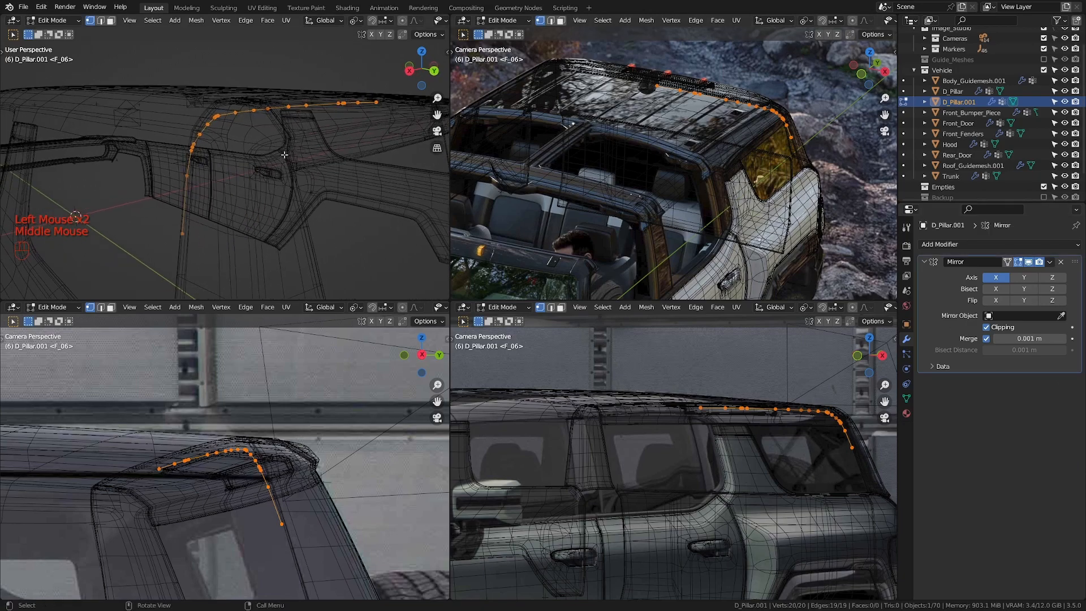
key(e)
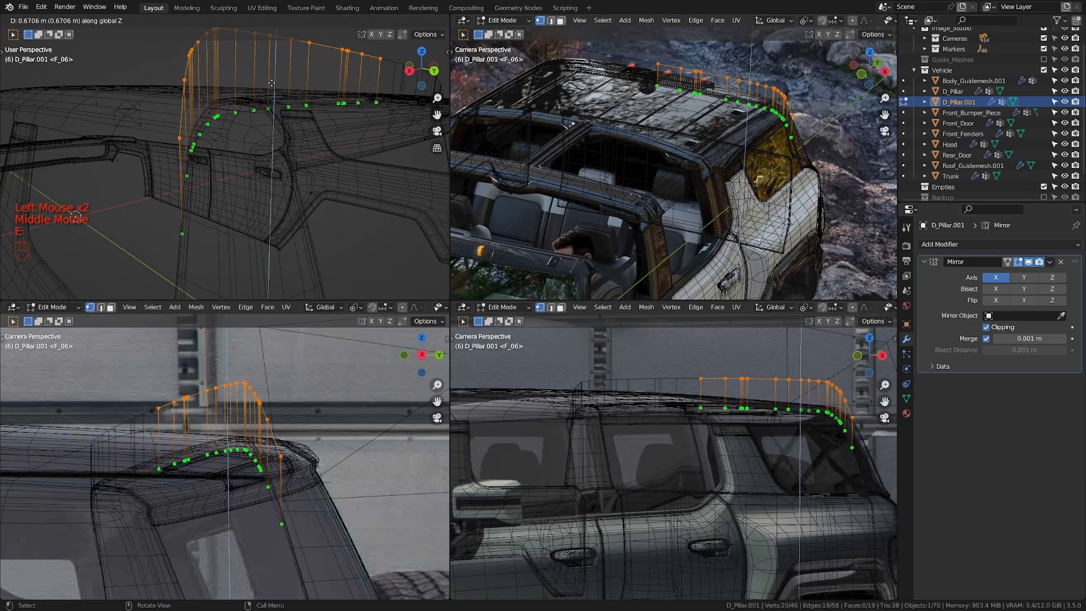
click(273, 82)
key(z)
mouse_move(308, 93)
middle_down()
mouse_move(347, 126)
mouse_move(304, 126)
middle_up()
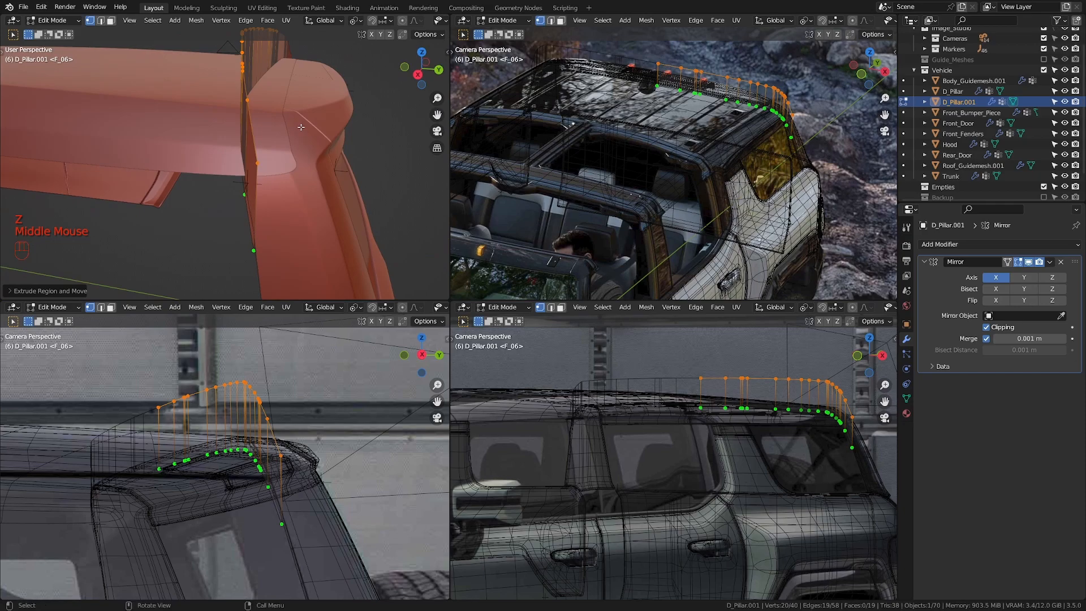
scroll(170, 141, down, 1)
- Add a Boolean modifier to the roof panel with D_Pillar.001 as its object
key(Tab)
click(157, 146)
click(979, 244)
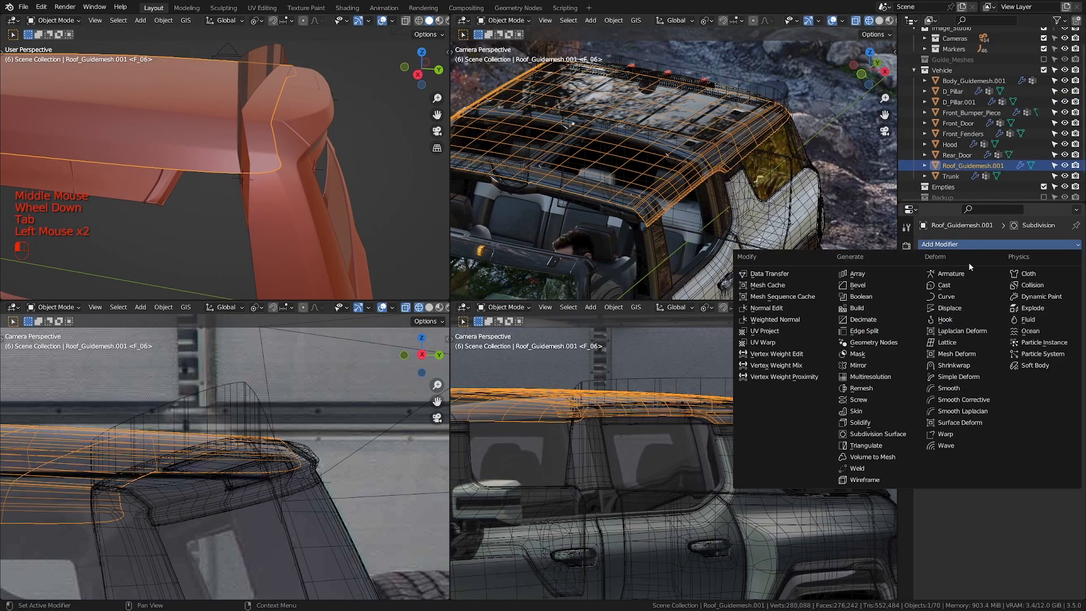
click(876, 297)
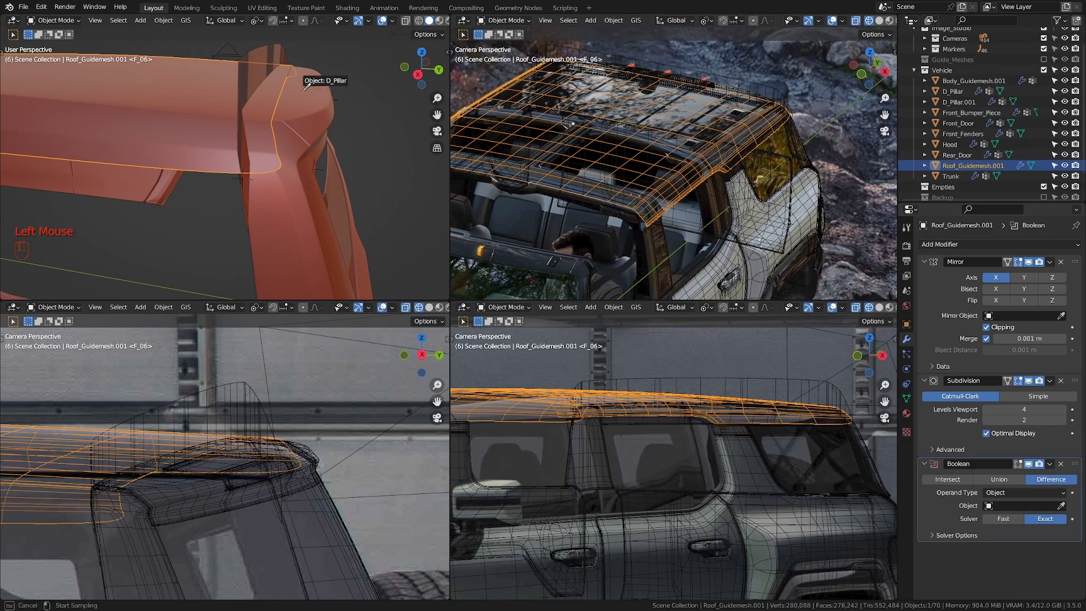
click(278, 48)
middle_drag(260, 151, 283, 158)
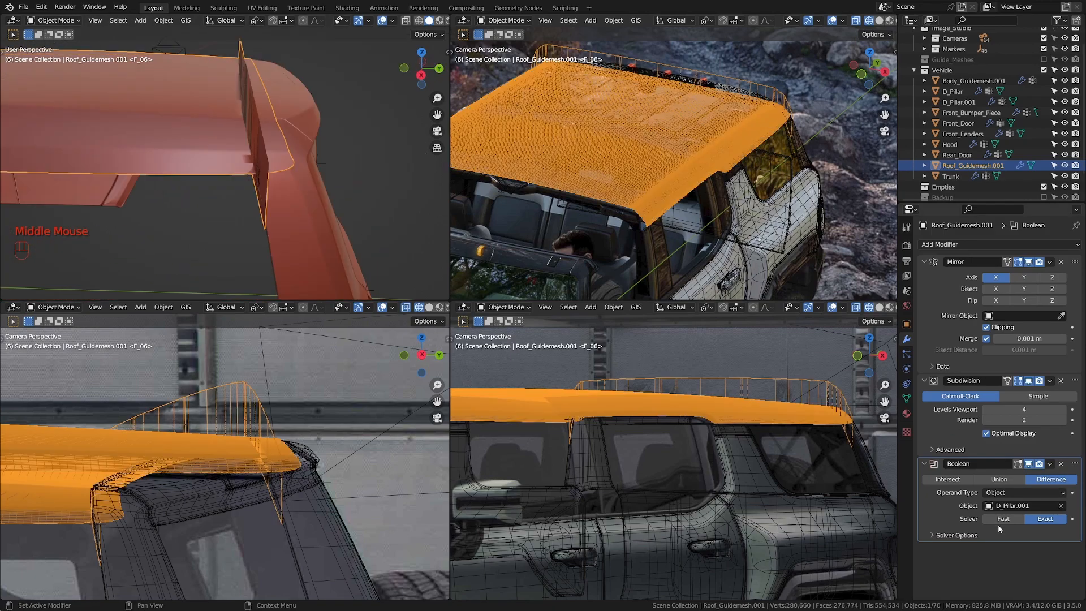
- Compare the Fast and Exact solvers of the roof panel's Boolean modifier at the D-pillar cut
click(1003, 519)
click(1034, 520)
click(1007, 519)
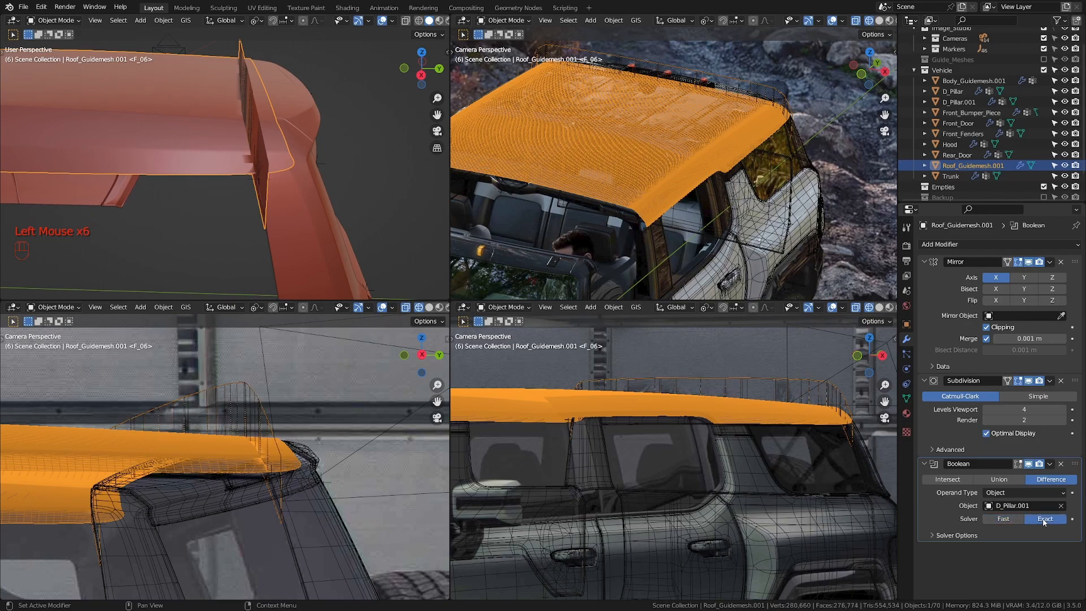
click(1009, 518)
click(1045, 520)
scroll(254, 175, down, 1)
middle_drag(249, 175, 168, 133)
scroll(260, 213, up, 2)
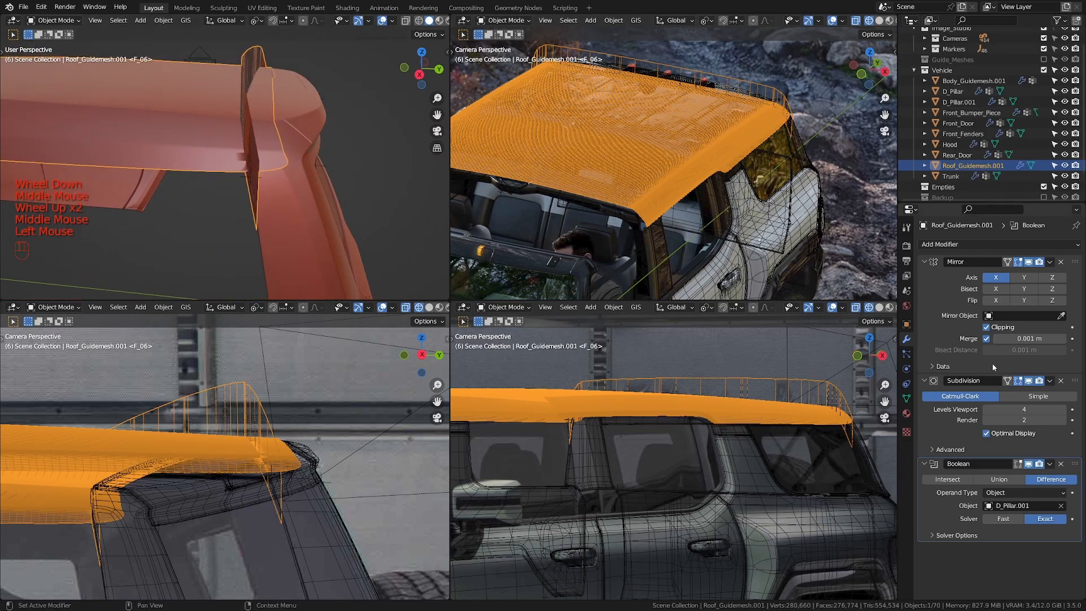
- Set the roof panel's viewport subdivision level to 2 and its Boolean solver to Fast
click(987, 409)
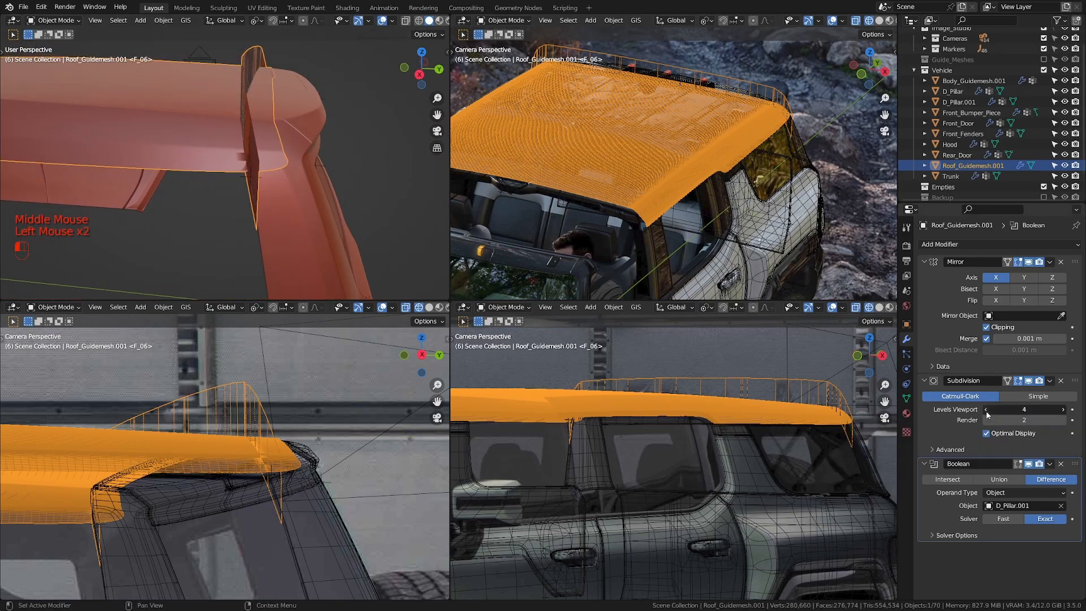
scroll(264, 208, down, 2)
middle_drag(263, 208, 243, 146)
key(z)
click(1013, 520)
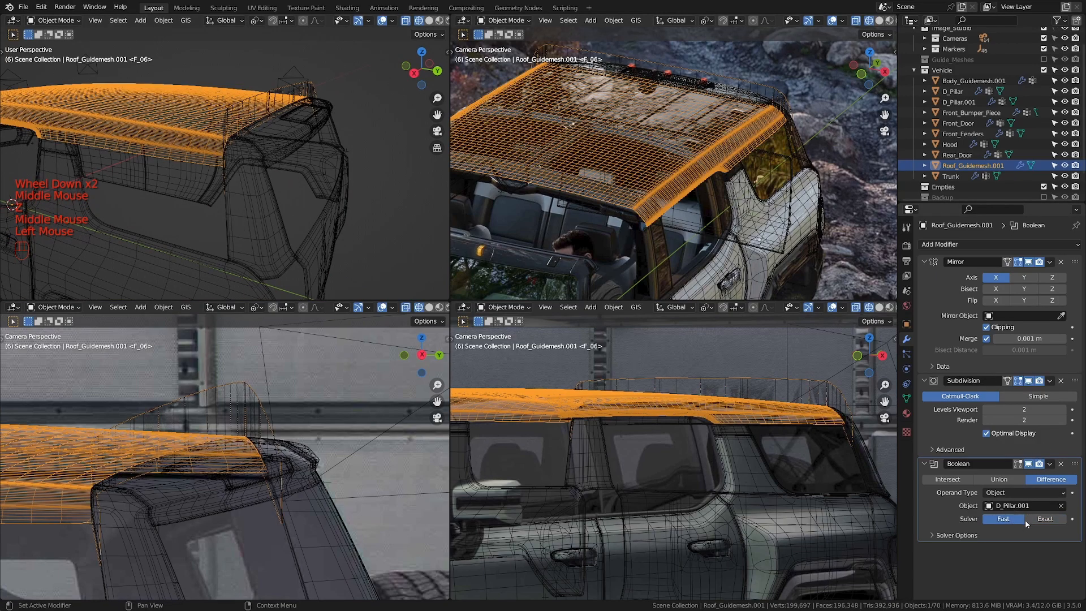
- Apply the roof panel's Boolean modifier and move the D_Pillar.001 cutter to the Backup collection
scroll(381, 177, up, 2)
middle_drag(381, 177, 770, 271)
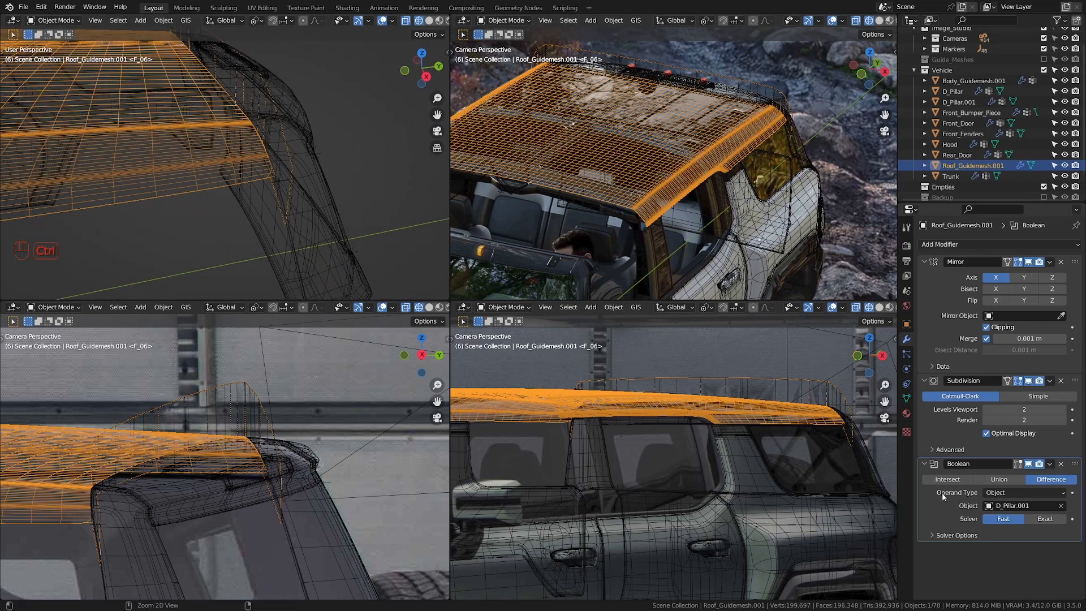
key(ctrl+a)
middle_drag(243, 221, 257, 217)
key(z)
click(273, 82)
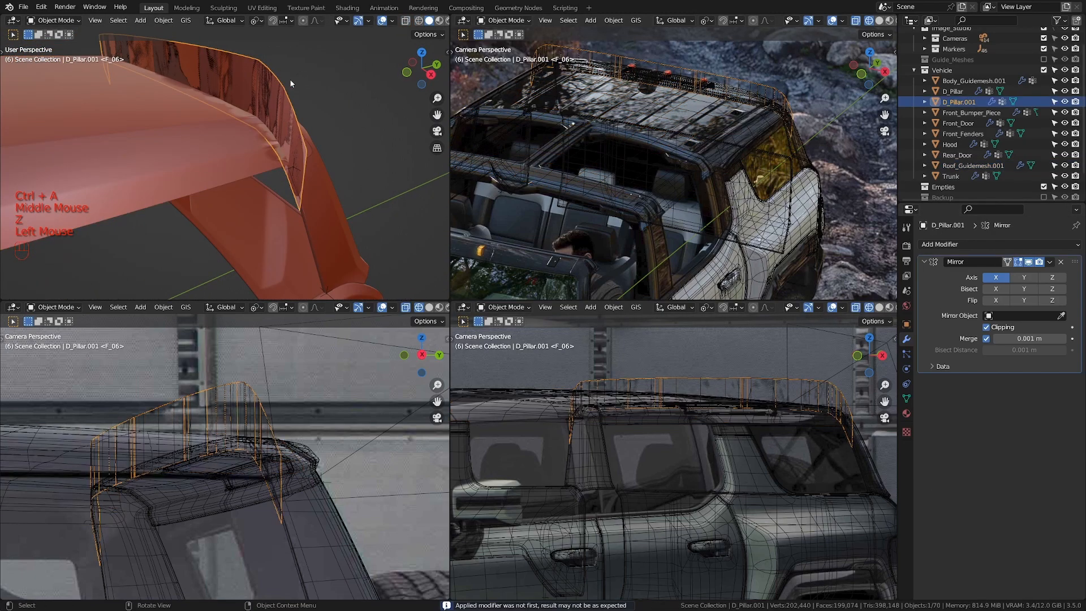
key(m)
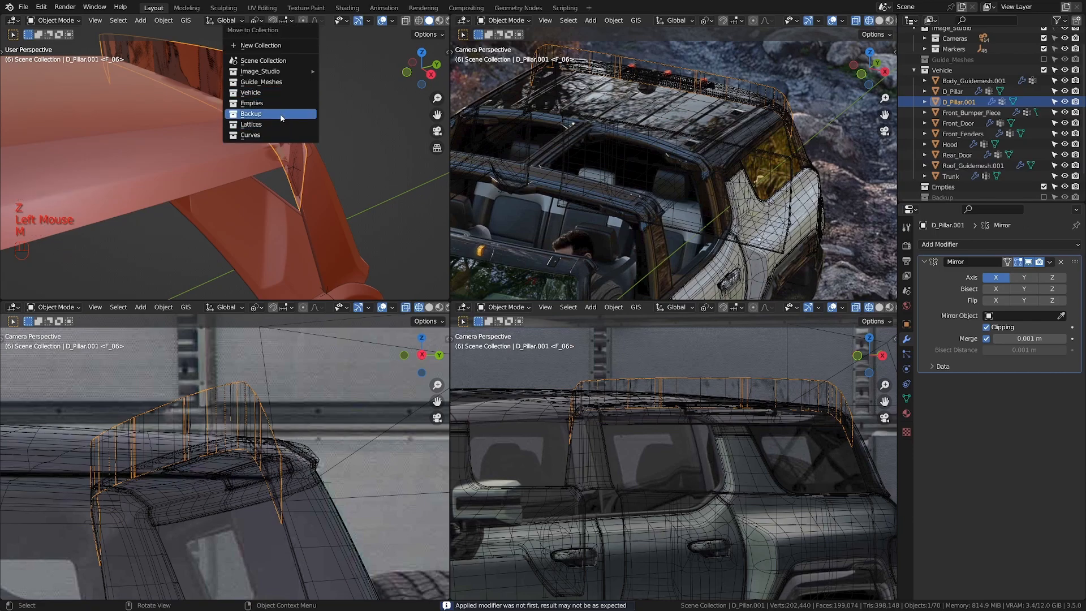
click(317, 123)
- Delete the leftover cutter-wall vertices from the roof panel mesh, keeping the cut edge along the D-pillar
key(Tab)
middle_drag(324, 129, 307, 201)
key(z)
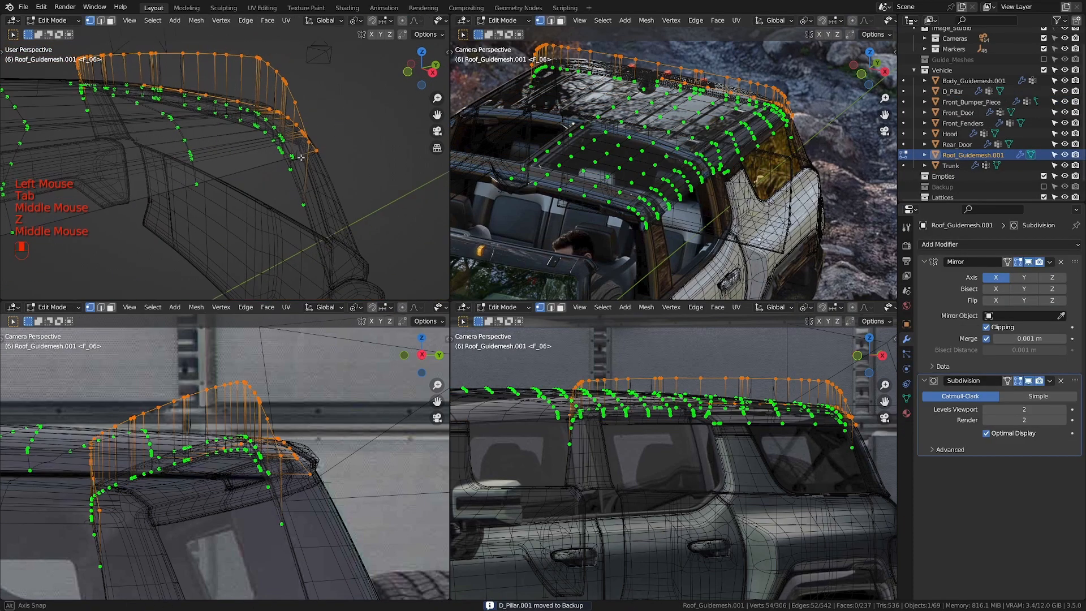
key(a)
key(a)
key(k)
key(Escape)
key(k)
key(Escape)
key(l)
alt+click(291, 91)
middle_drag(310, 198, 291, 167)
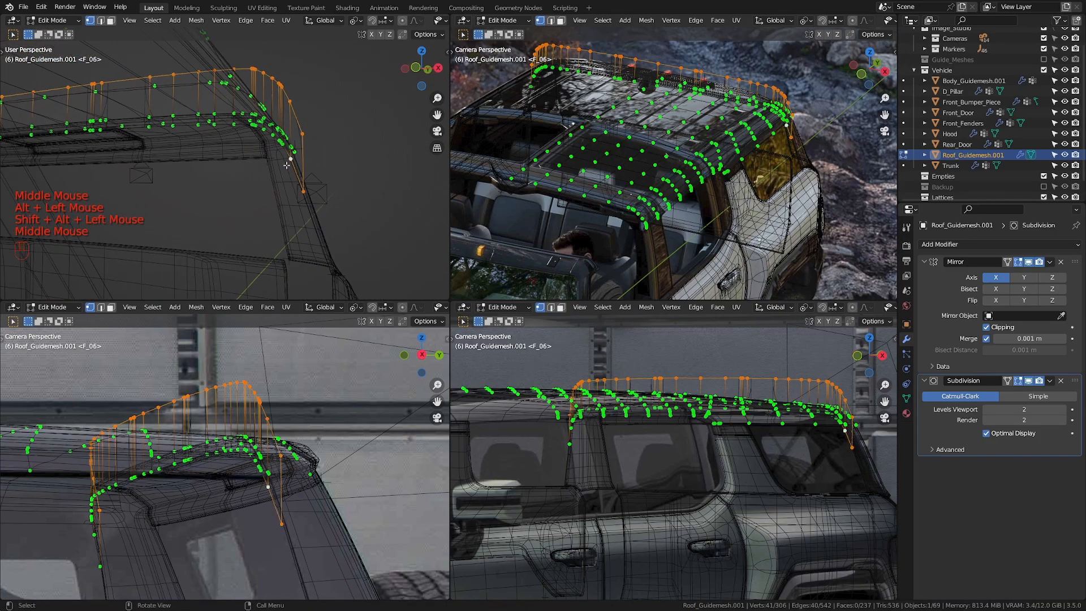
alt+shift+click(251, 132)
middle_drag(266, 131, 334, 122)
key(x)
middle_drag(334, 122, 281, 122)
click(392, 116)
- Delete the roof vertices that extend rearward past the new cut edge
key(z)
alt+click(264, 145)
middle_drag(344, 106, 347, 122)
key(x)
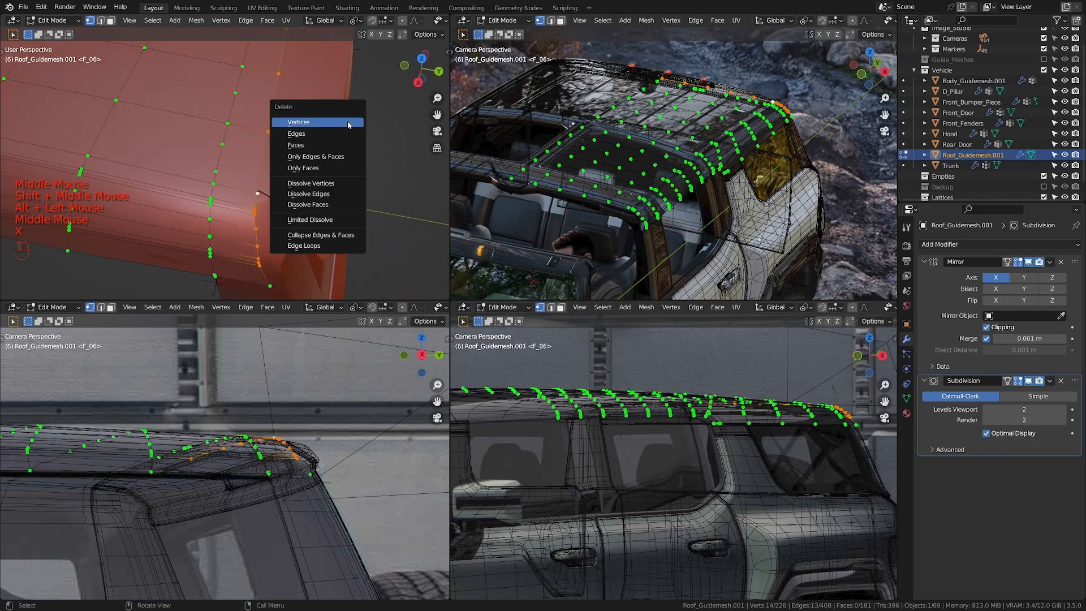
click(349, 123)
key(z)
mouse_move(297, 220)
shift+middle_down()
mouse_move(277, 174)
mouse_move(306, 207)
mouse_move(342, 221)
shift+middle_up()
click(300, 221)
key(x)
click(263, 208)
- Show the roof's rear corner from the top in a maximized view and edit D_Pillar together with the roof panel
key(z)
key(ctrl+space)
key(KP_7)
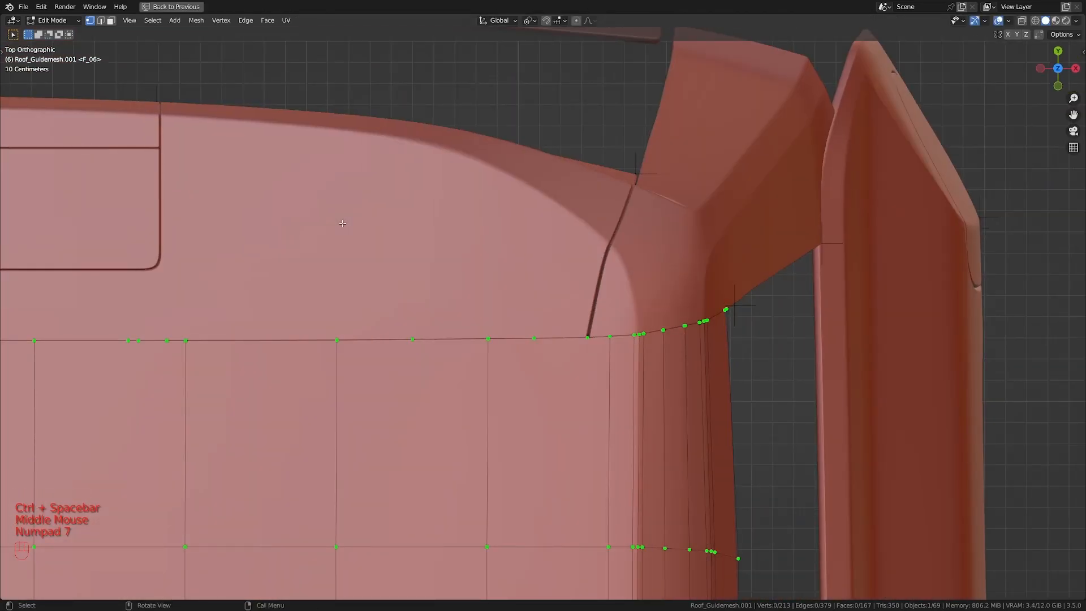
scroll(343, 224, down, 2)
shift+middle_drag(396, 243, 385, 198)
scroll(453, 215, up, 2)
shift+middle_drag(518, 243, 521, 208)
key(z)
key(z)
key(Tab)
shift+click(521, 208)
key(Tab)
- Merge the roof's nearby rear-edge vertex into the vertex at the end of the D-pillar seam
shift+middle_drag(529, 272, 546, 355)
scroll(481, 298, up, 3)
scroll(492, 317, up, 1)
alt+click(502, 340)
scroll(502, 339, down, 2)
scroll(501, 349, up, 2)
scroll(466, 261, up, 2)
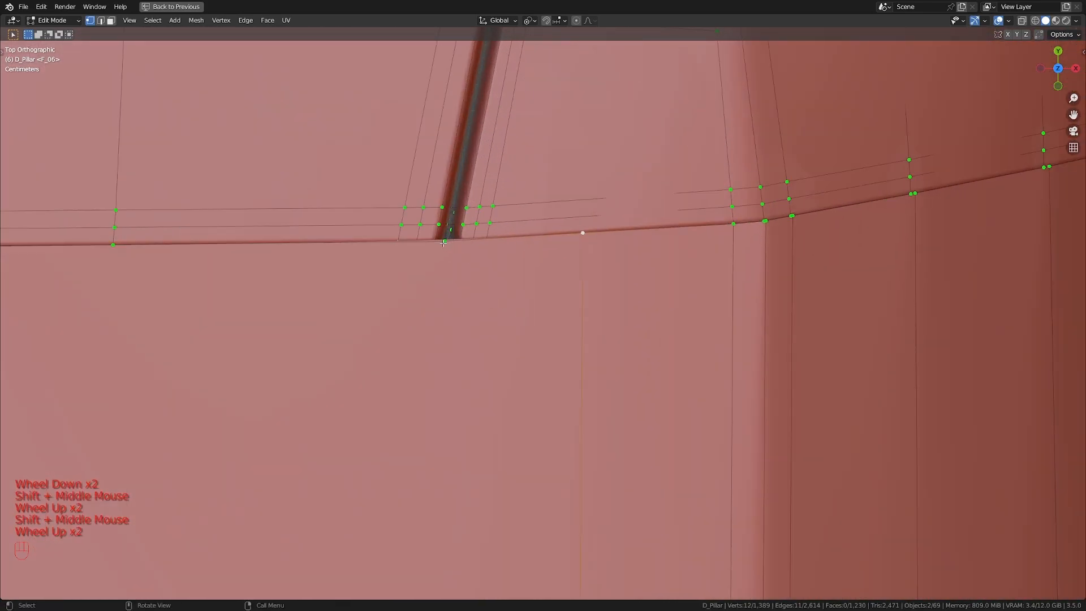
click(581, 233)
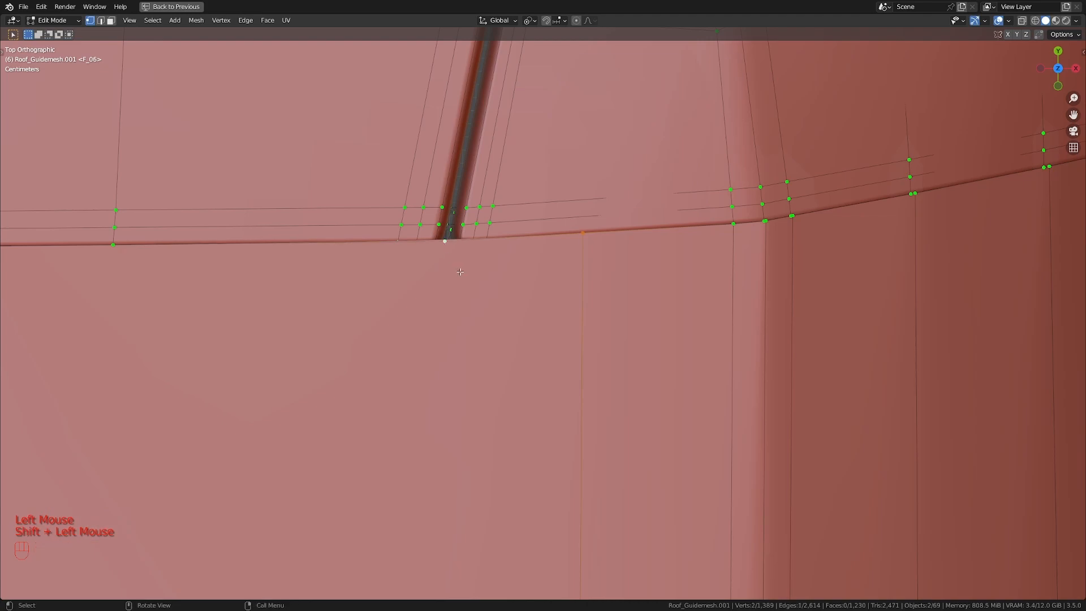
key(m)
click(437, 320)
scroll(418, 324, down, 3)
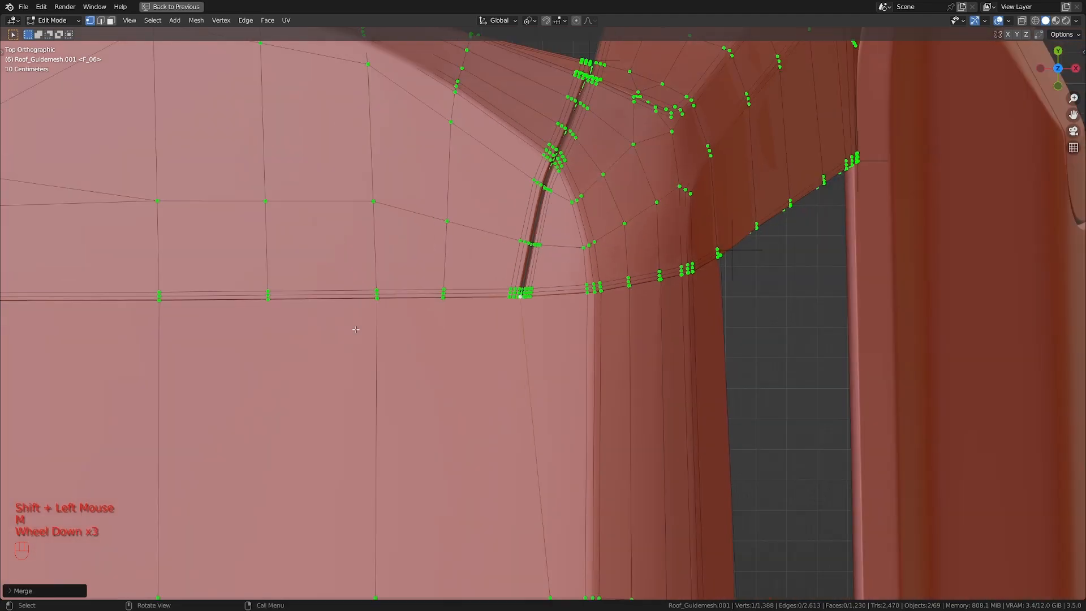
- Return to editing only the roof panel and dissolve the surplus vertices beside the second lengthwise edge from the centre on its rear edge
shift+middle_drag(354, 329, 601, 300)
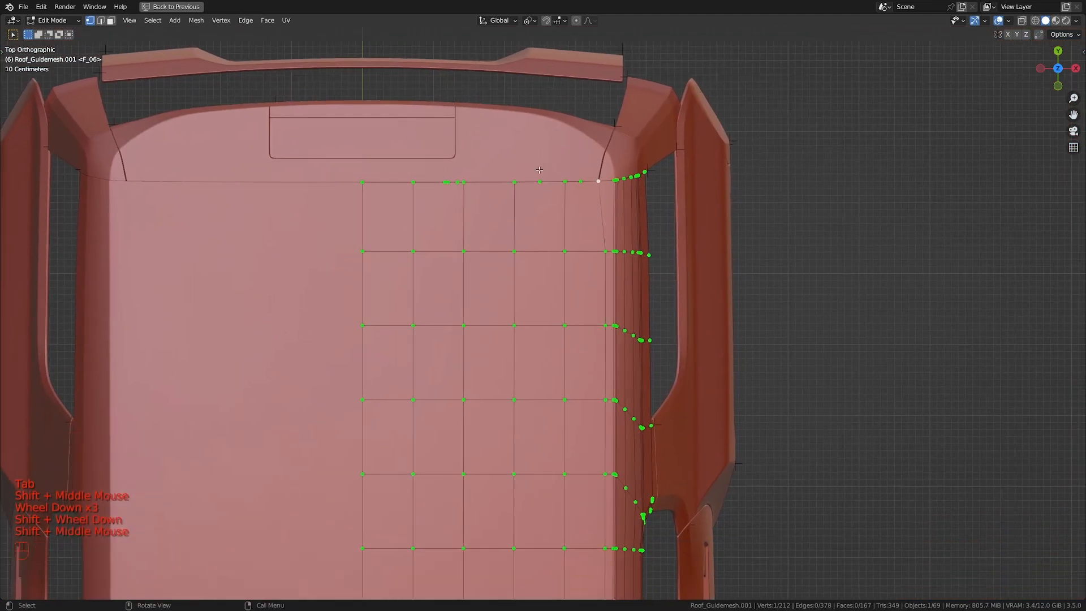
shift+middle_drag(508, 215, 547, 304)
scroll(547, 304, up, 3)
shift+middle_drag(498, 266, 612, 368)
scroll(613, 369, up, 1)
key(z)
drag(418, 231, 526, 321)
key(x)
click(593, 301)
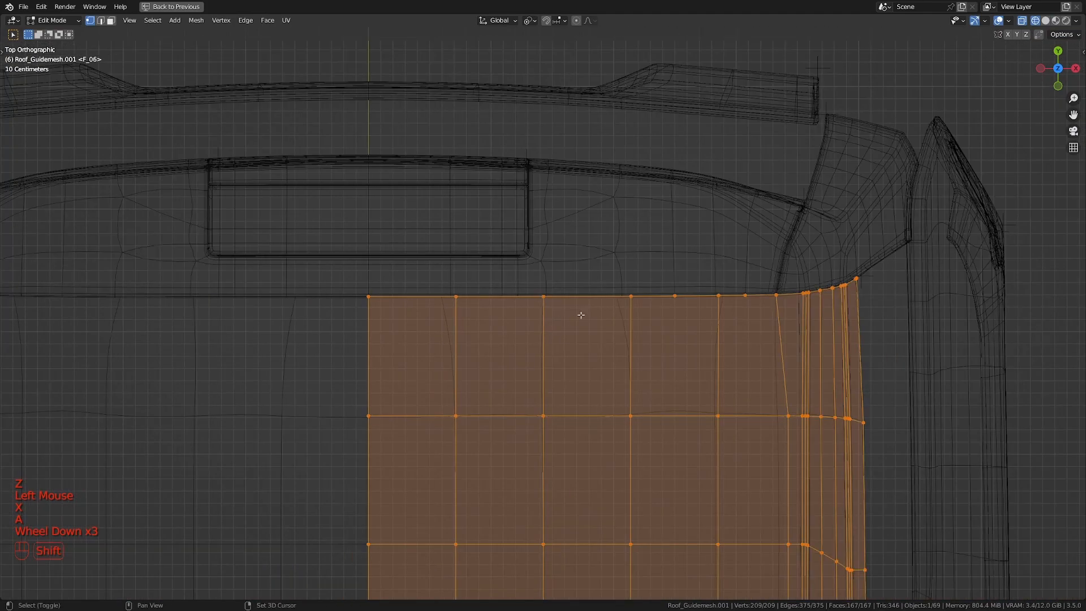
- Merge the first closely spaced vertex pairs on the roof's rear edge, working outward along the side curve
scroll(583, 315, up, 2)
shift+middle_drag(582, 315, 530, 196)
shift+click(530, 196)
key(m)
click(530, 196)
click(353, 230)
shift+click(370, 231)
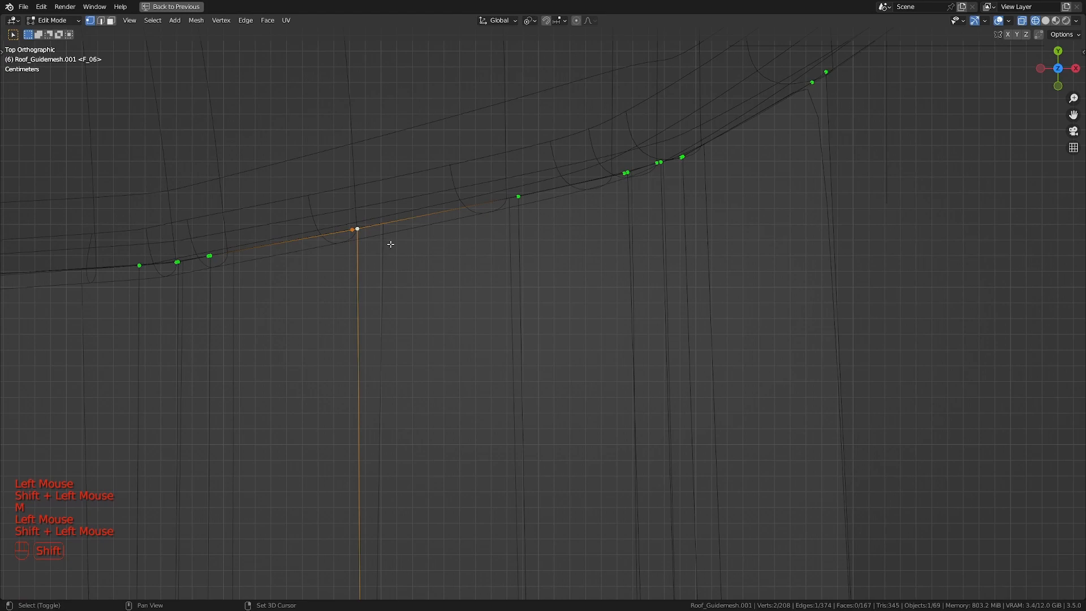
click(495, 303)
shift+click(503, 299)
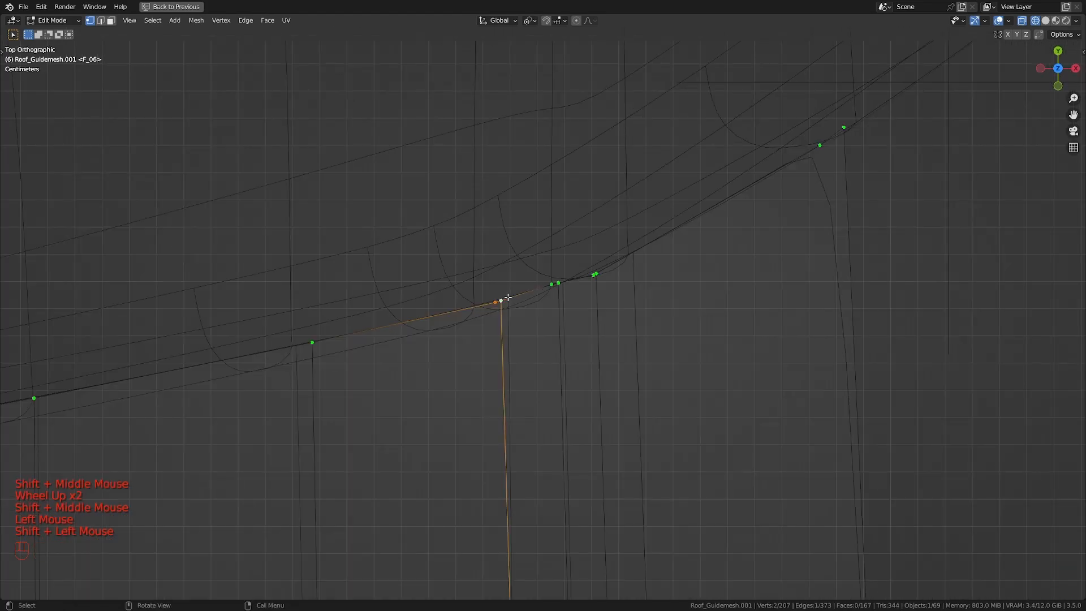
key(m)
click(508, 300)
- Merge the remaining doubled vertices at the outer corner of the roof's rear edge
click(550, 285)
shift+click(561, 281)
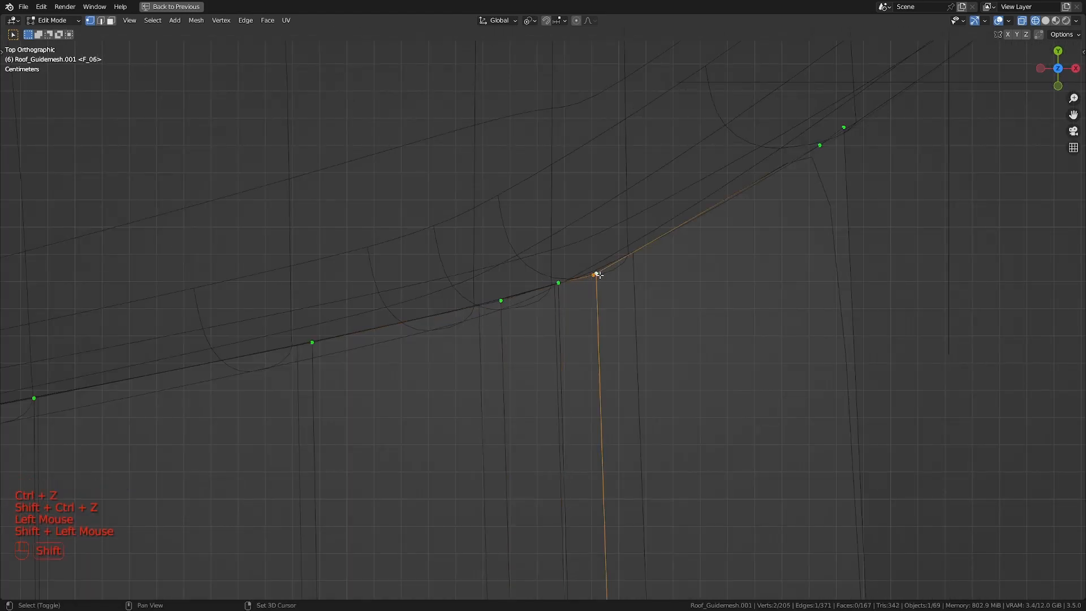
key(shift+r)
key(z)
scroll(668, 282, down, 3)
shift+middle_drag(650, 290, 548, 323)
scroll(557, 312, up, 2)
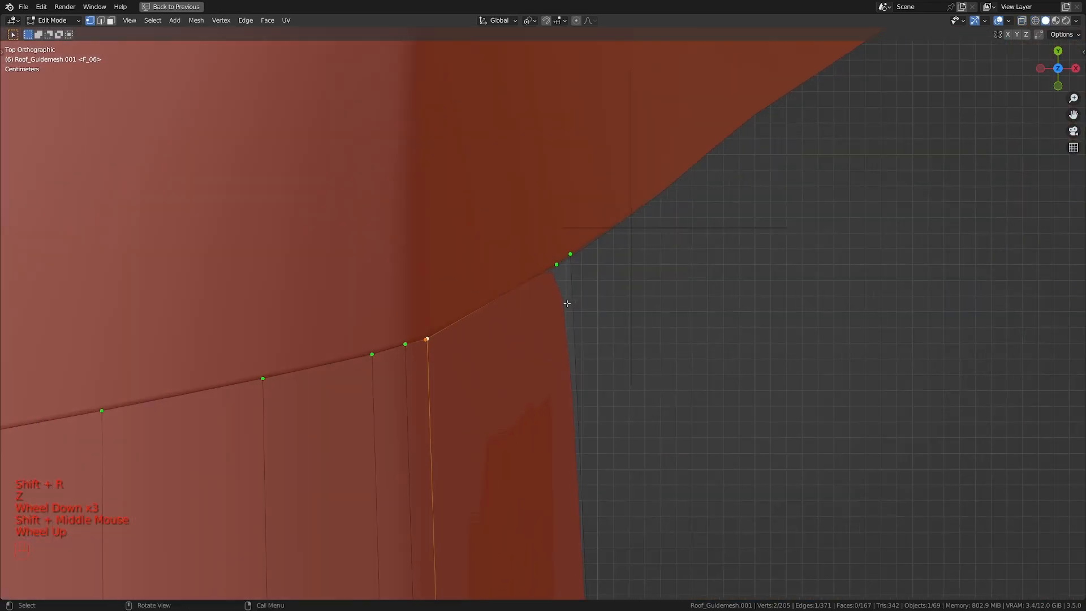
key(z)
click(567, 251)
key(m)
click(577, 262)
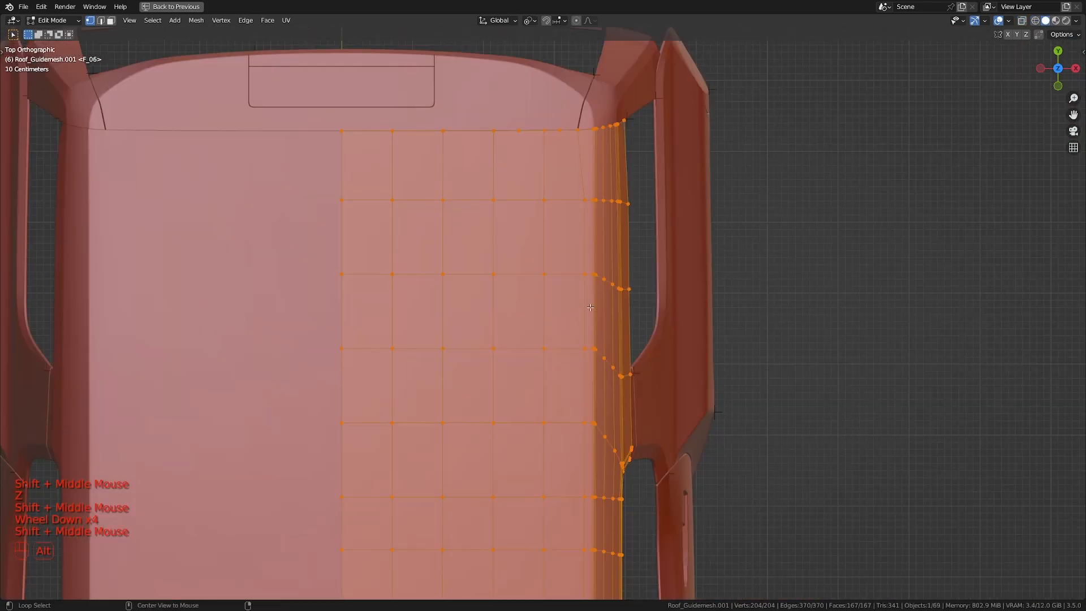
- Edge-slide the lengthwise loop beside the roof's side curve inward to line up with the seam vertex, leaving its rear-edge vertex in place
alt+click(590, 307)
scroll(613, 294, down, 2)
mouse_move(613, 294)
shift+middle_down()
mouse_move(593, 145)
mouse_move(613, 343)
shift+middle_up()
scroll(613, 343, up, 3)
key(z)
ctrl+drag(513, 131, 615, 191)
shift+middle_drag(616, 191, 626, 299)
scroll(626, 298, up, 1)
key(z)
key(g)
key(g)
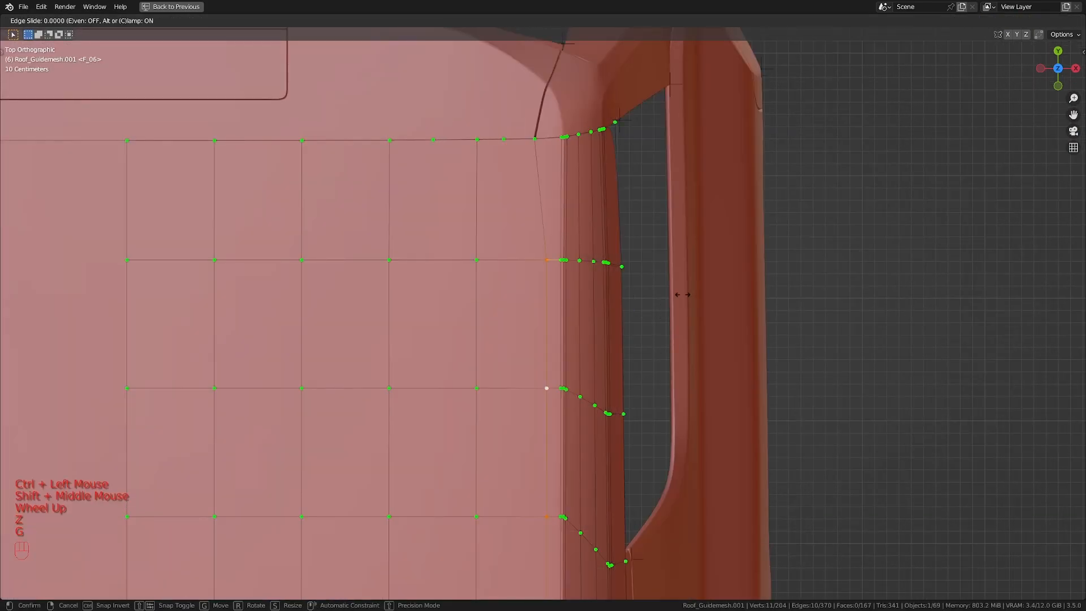
click(604, 204)
shift+middle_drag(604, 204, 736, 241)
scroll(679, 249, down, 5)
scroll(599, 300, up, 3)
key(z)
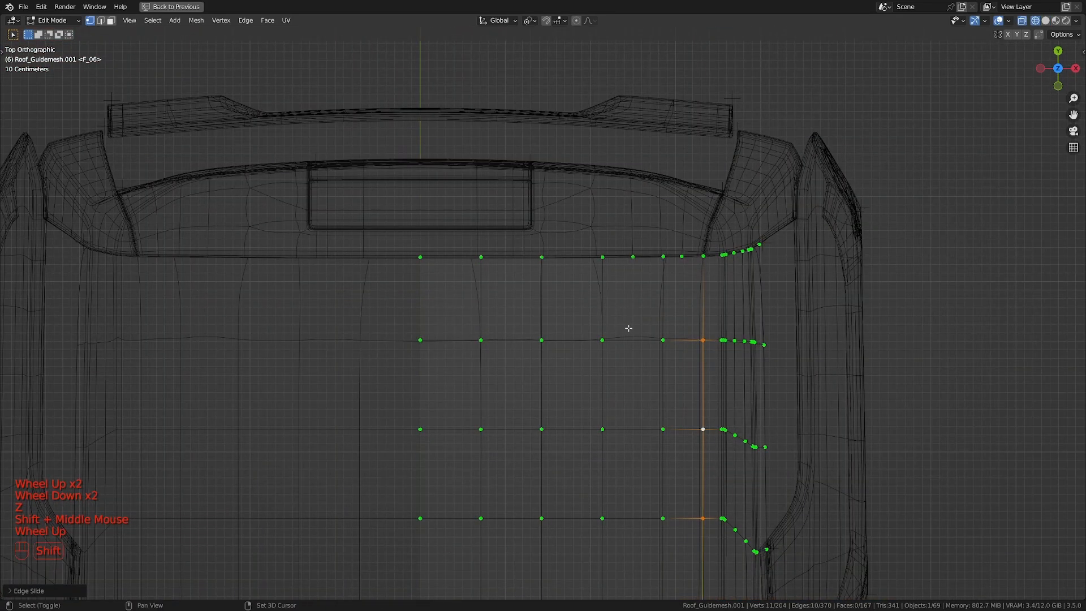
- Add two lengthwise loop cuts to the roof and connect each to the unconnected vertex on the rear edge
shift+middle_drag(628, 329, 555, 308)
scroll(549, 315, up, 1)
key(ctrl+r)
click(560, 317)
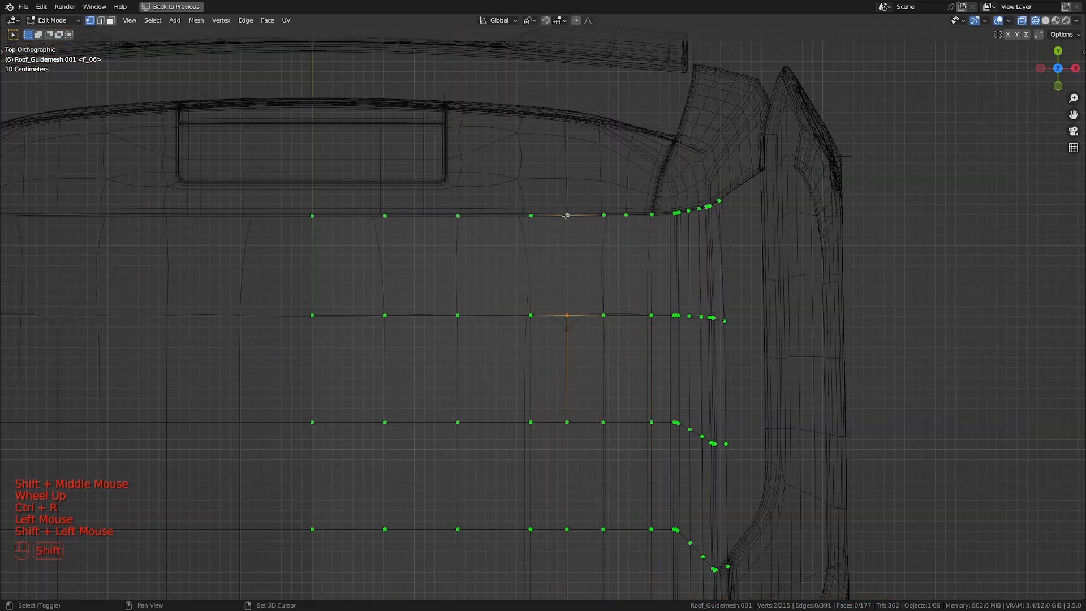
click(628, 327)
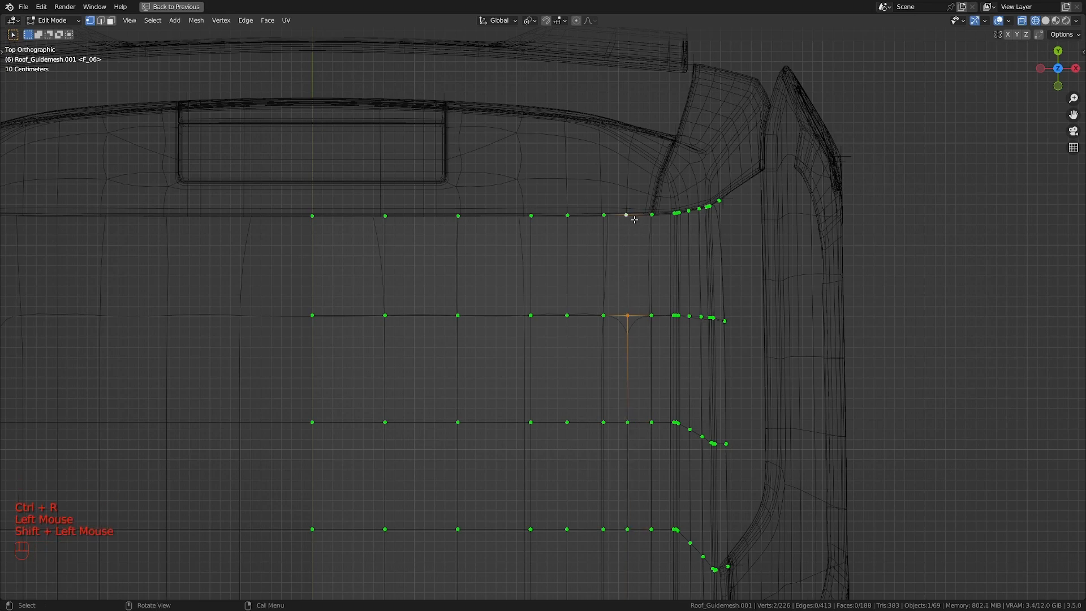
shift+middle_drag(601, 263, 599, 259)
- Merge a doubled vertex pair where the roof's rear edge bends down the side curve
key(a)
key(a)
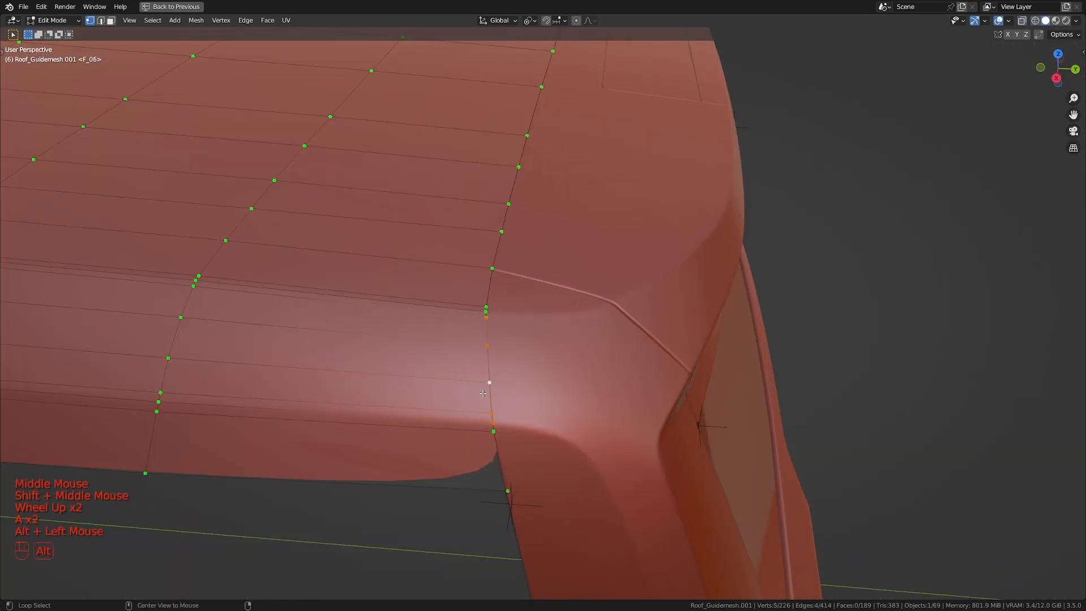
scroll(533, 344, up, 1)
middle_drag(496, 312, 608, 276)
scroll(601, 220, up, 1)
scroll(596, 310, down, 1)
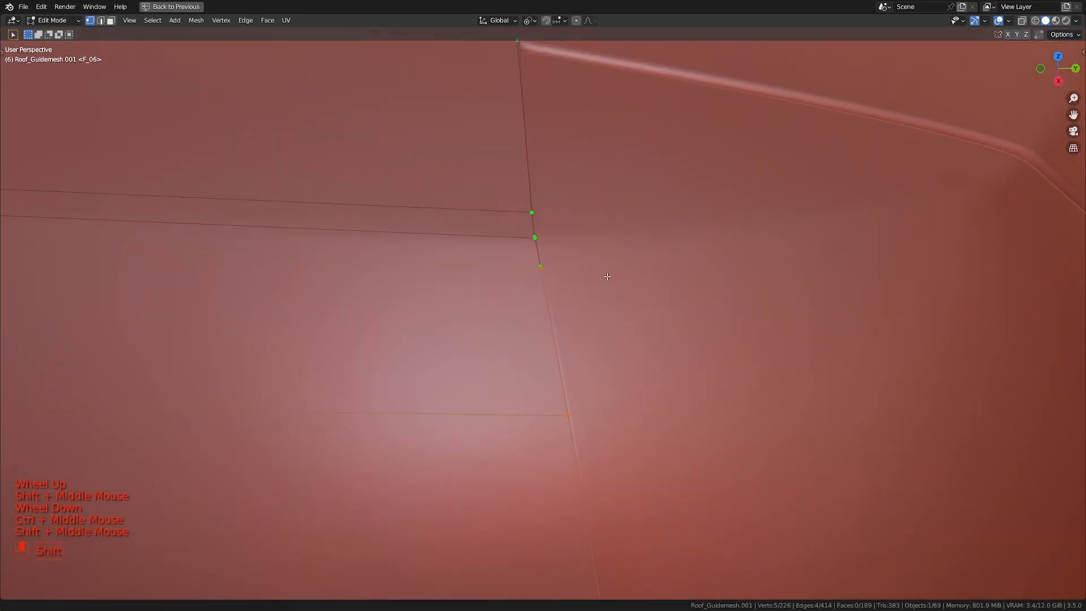
key(m)
click(546, 283)
shift+middle_drag(548, 317, 536, 272)
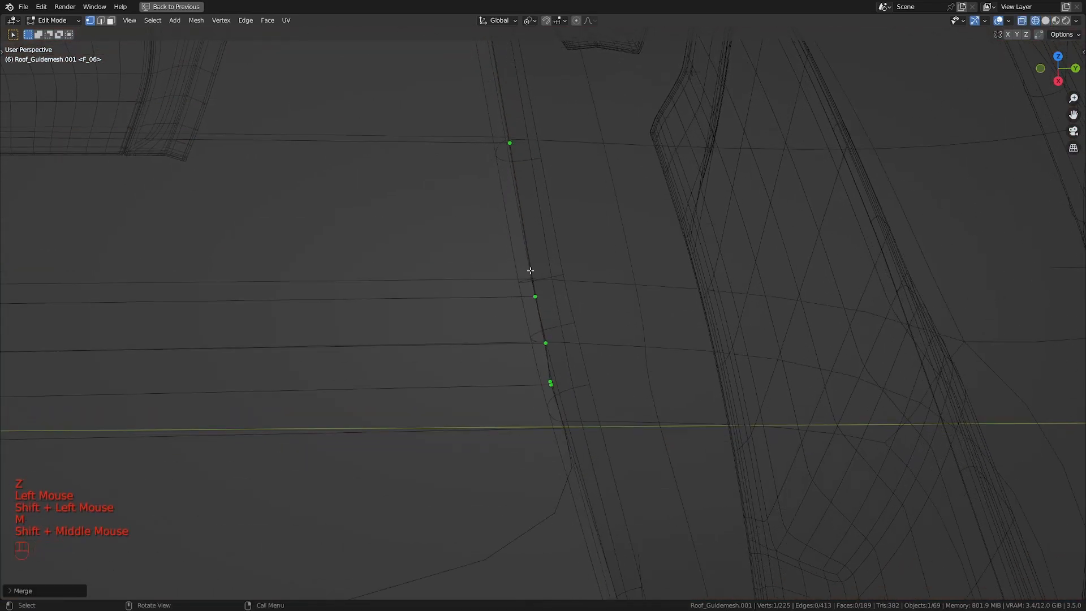
- Merge the doubled vertex pair lower on the rear edge's side curve with At Last
alt+click(535, 273)
shift+middle_drag(552, 373, 548, 349)
click(537, 267)
shift+click(538, 278)
key(m)
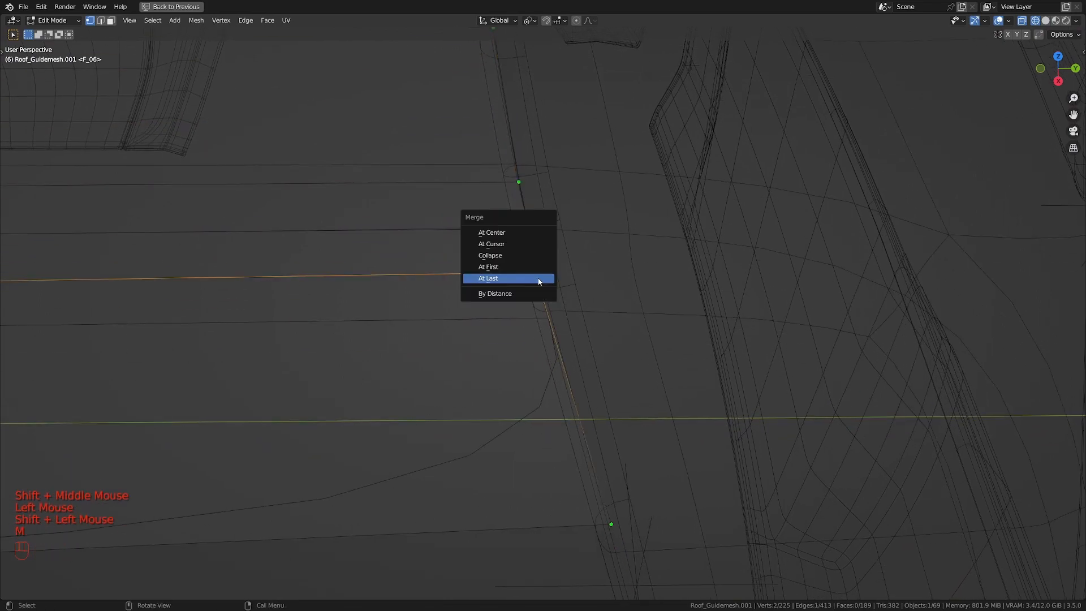
click(539, 281)
- Slide the offset vertex on the lower rear edge into line with its neighbours and select the border loop
key(a)
scroll(526, 306, down, 1)
shift+middle_drag(524, 308, 533, 310)
scroll(557, 284, up, 1)
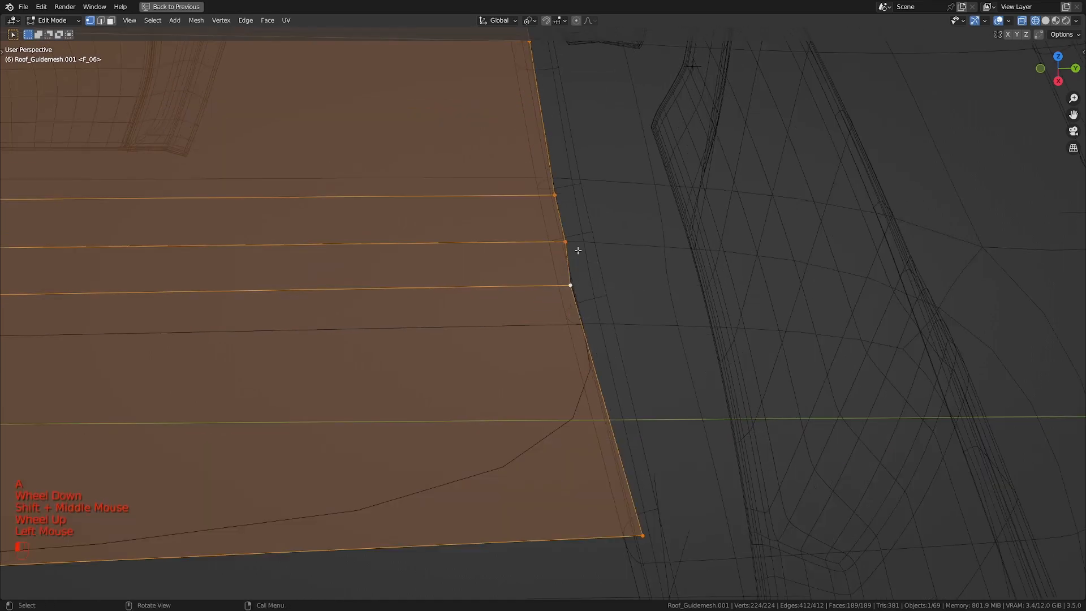
click(577, 250)
key(g)
key(g)
alt+click(564, 241)
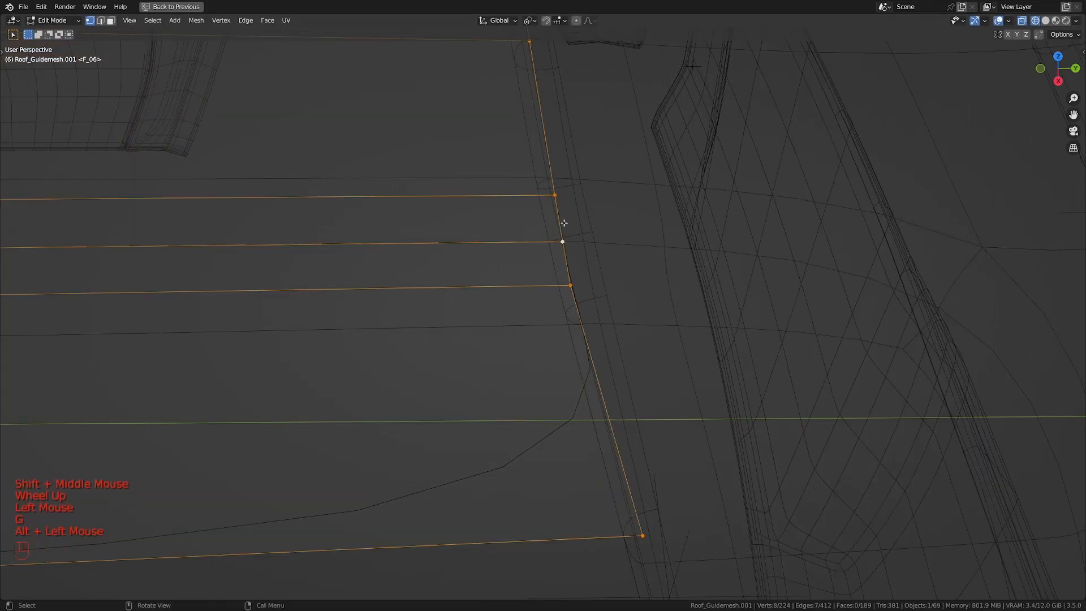
- In top view, merge the doubled vertex pair on the curved part of the roof's rear edge
key(KP_7)
shift+middle_drag(557, 218, 569, 315)
scroll(497, 218, up, 2)
scroll(569, 315, up, 2)
click(593, 361)
shift+click(597, 359)
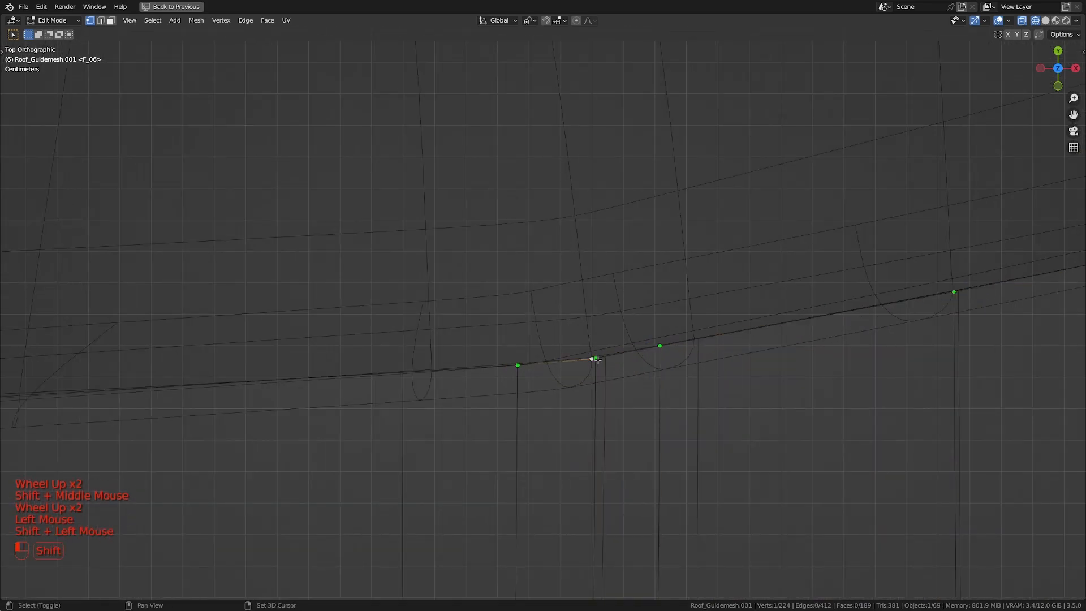
key(m)
click(599, 360)
- Merge the doubled vertex pair where the straight rear edge starts to bend toward the side
scroll(599, 360, down, 2)
shift+middle_drag(598, 360, 639, 352)
scroll(623, 360, up, 2)
click(649, 360)
scroll(639, 352, up, 4)
click(571, 374)
scroll(562, 366, down, 4)
shift+scroll(451, 364, down, 1)
shift+middle_drag(451, 363, 673, 359)
key(a)
scroll(649, 352, up, 3)
scroll(649, 352, down, 4)
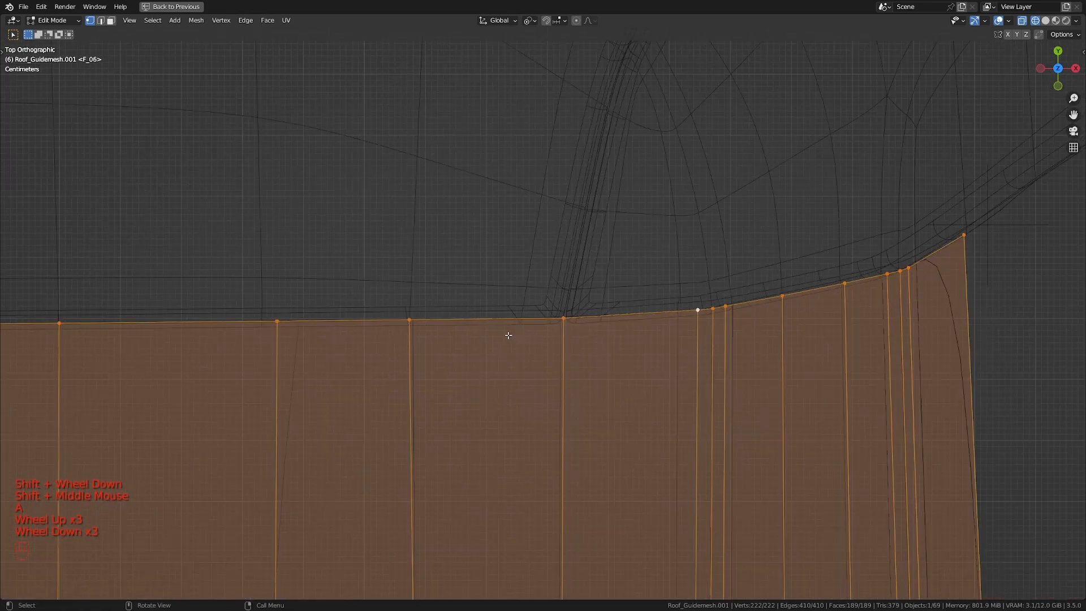
- Merge the doubled vertex pair on the straight rear edge, just inboard of the D-pillar seam, with At Last
alt+click(526, 312)
scroll(605, 330, up, 2)
shift+middle_drag(526, 313, 500, 344)
scroll(488, 357, up, 3)
scroll(501, 344, up, 2)
key(m)
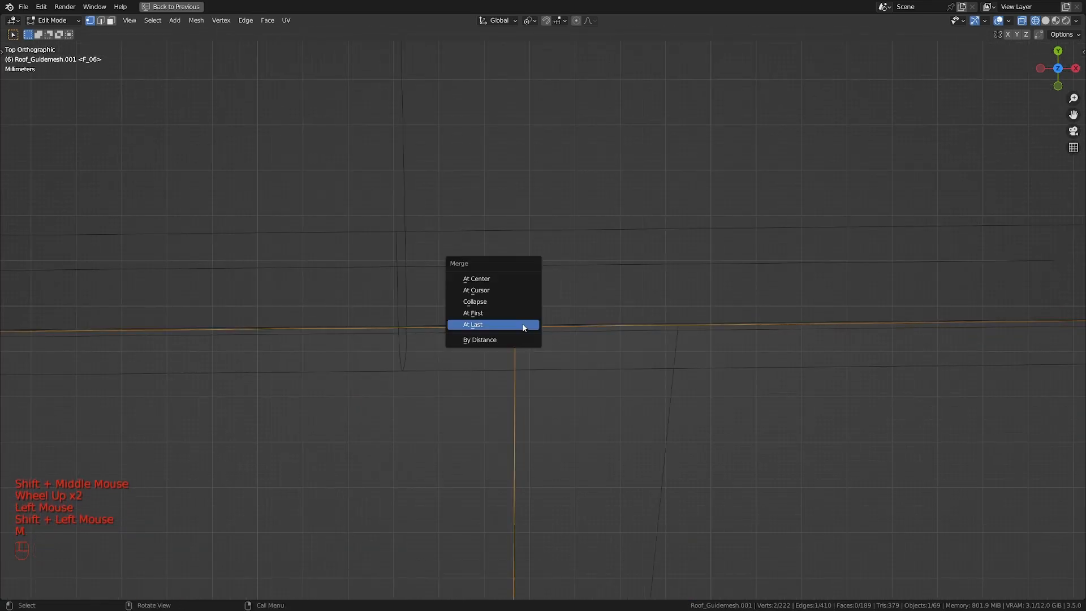
click(523, 325)
scroll(523, 324, down, 4)
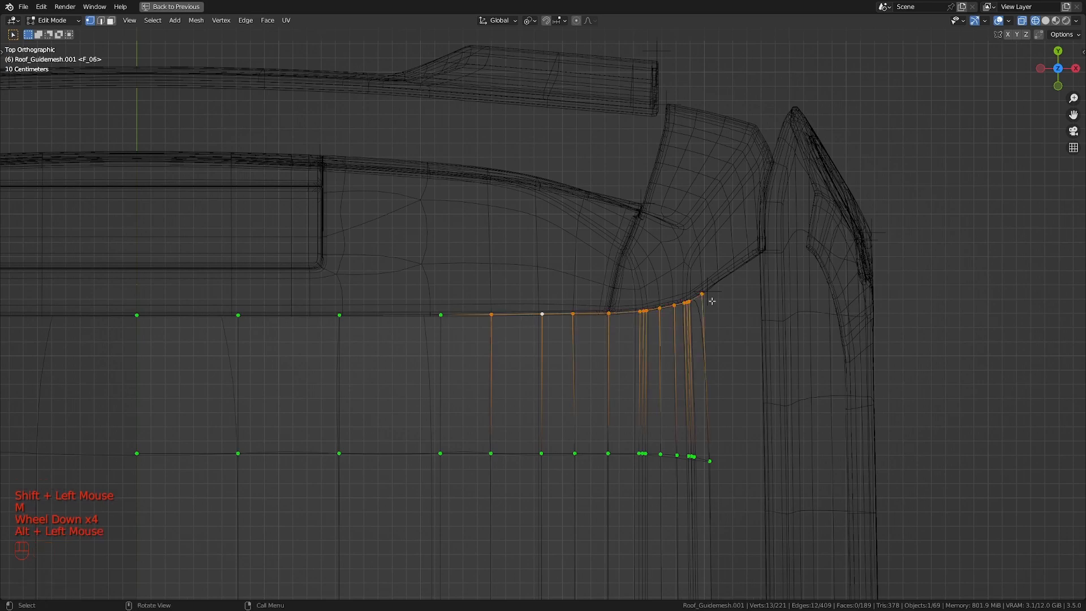
- Merge the doubled vertex pair on the rear edge at the third lengthwise loop from the centreline
scroll(415, 316, up, 2)
scroll(752, 332, up, 3)
shift+middle_drag(416, 316, 611, 337)
scroll(721, 336, up, 2)
click(677, 360)
scroll(701, 385, up, 2)
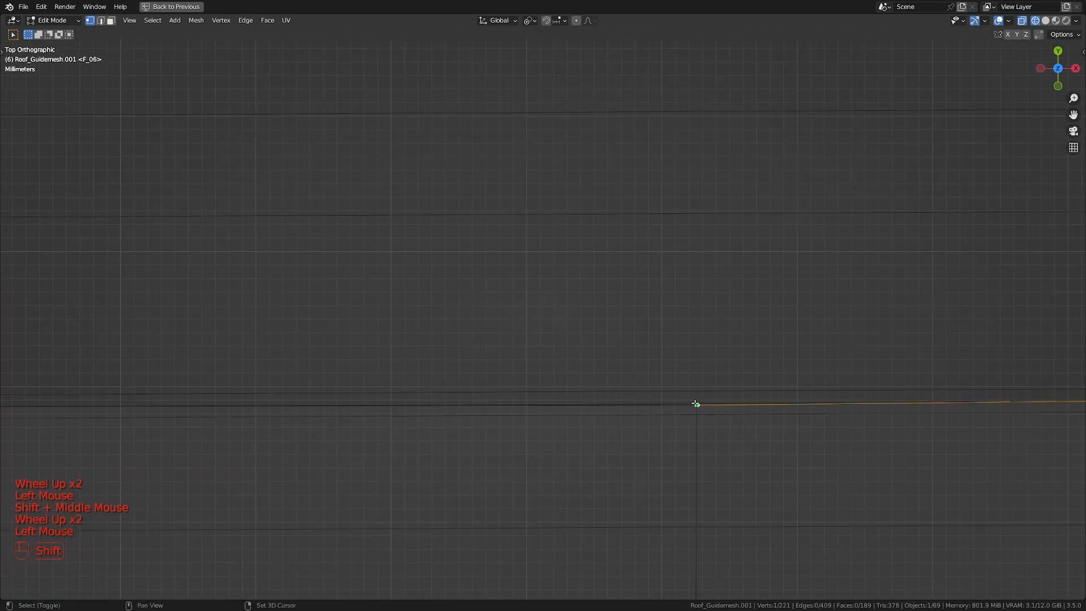
key(m)
key(a)
scroll(519, 342, down, 6)
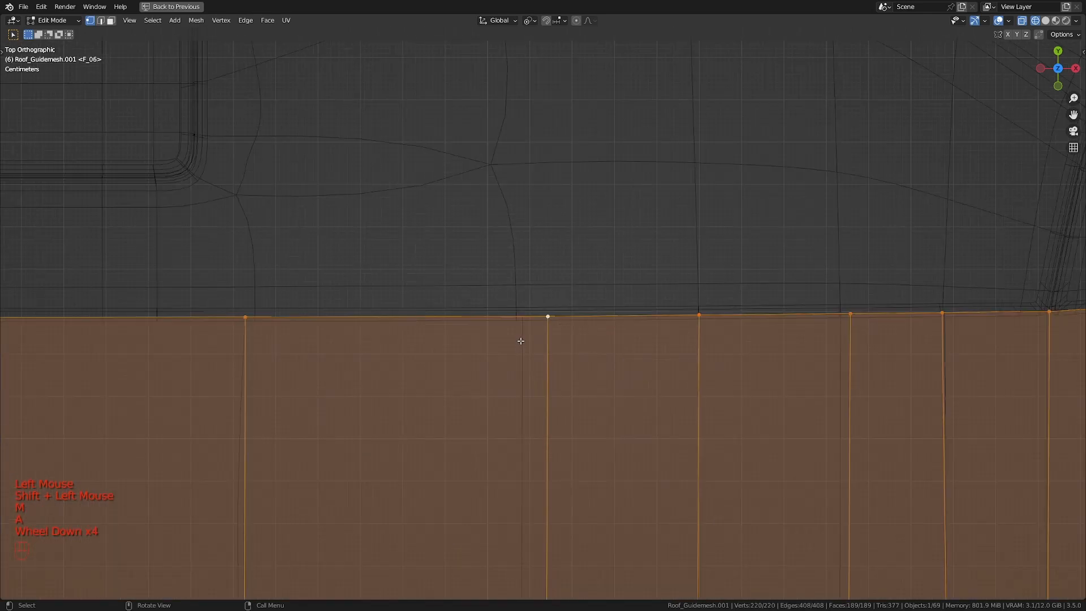
- Merge the doubled vertex pair on the rear edge at the second lengthwise loop from the centreline
alt+click(568, 312)
scroll(648, 331, up, 2)
shift+middle_drag(351, 351, 526, 362)
scroll(527, 361, up, 2)
shift+middle_drag(766, 337, 553, 373)
scroll(554, 373, up, 2)
scroll(507, 285, up, 3)
shift+middle_drag(883, 393, 611, 274)
scroll(611, 274, up, 4)
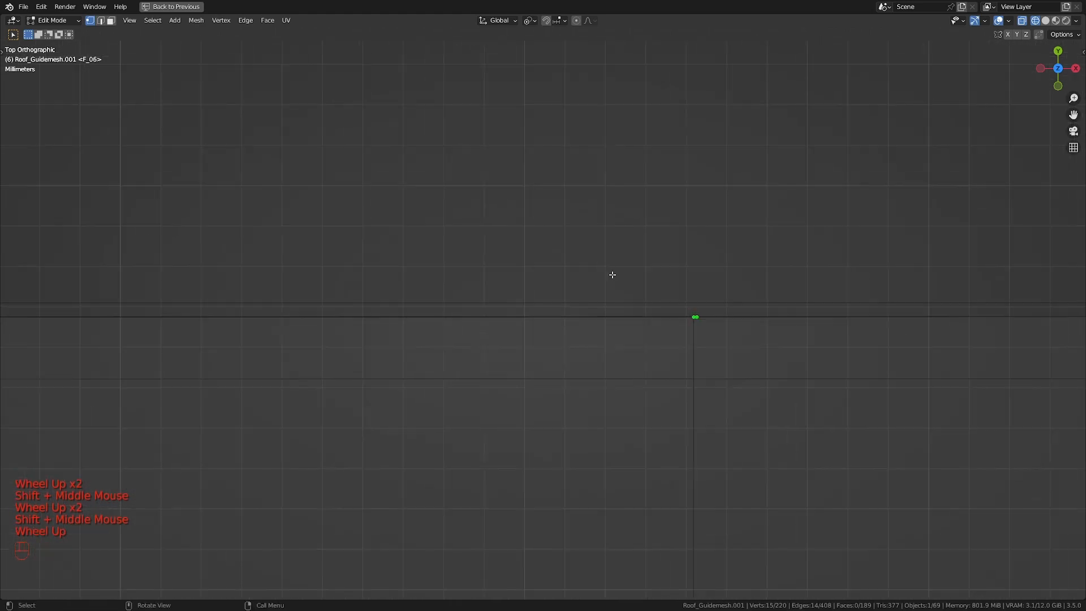
key(m)
click(720, 317)
scroll(577, 315, down, 6)
- Check the rest of the rear edge toward the centreline for doubled vertices
shift+middle_drag(254, 324, 513, 323)
scroll(513, 324, up, 3)
shift+middle_drag(618, 293, 781, 313)
scroll(781, 313, up, 6)
scroll(783, 313, down, 1)
scroll(782, 313, up, 2)
shift+middle_drag(872, 286, 756, 330)
scroll(756, 330, up, 2)
scroll(824, 316, down, 4)
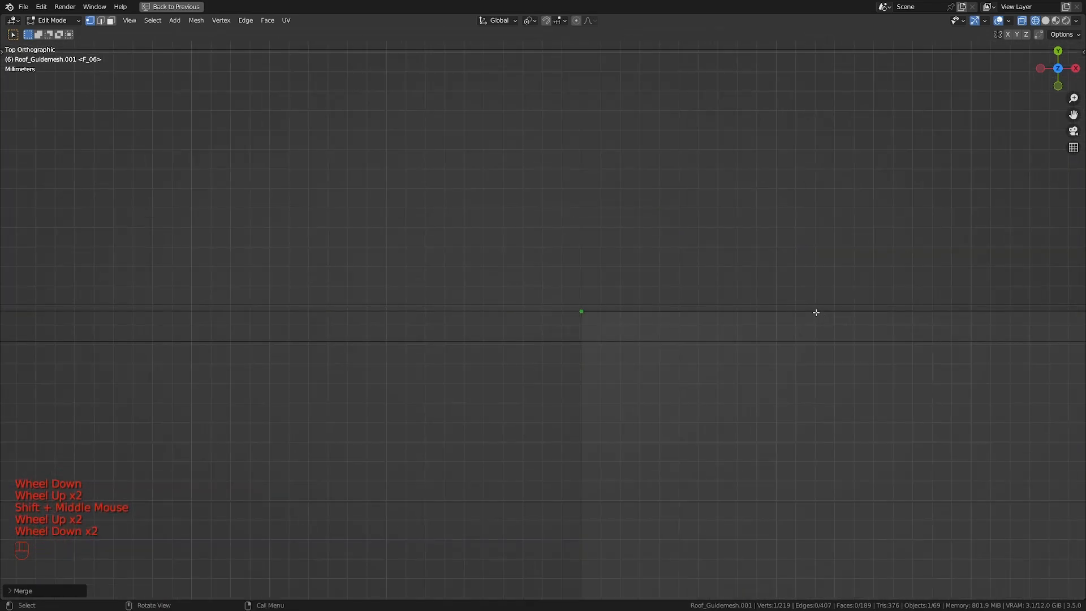
shift+middle_drag(884, 296, 606, 297)
- Select the whole rear border loop and, in solid shading, edge-slide it slightly forward to form the panel gap
alt+click(594, 297)
key(z)
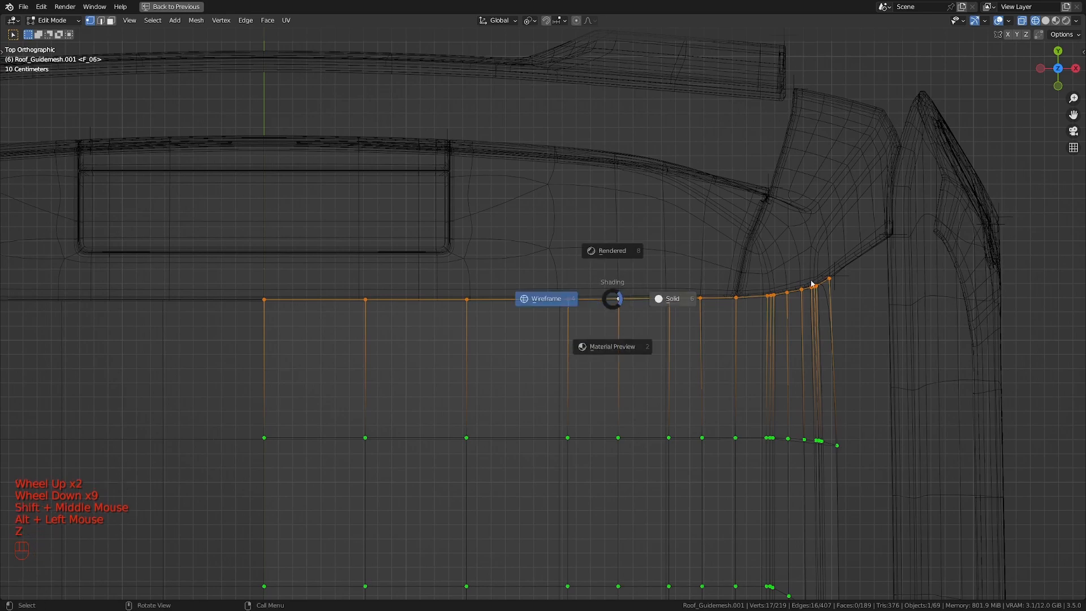
shift+middle_drag(730, 292, 736, 285)
scroll(736, 285, up, 1)
key(g)
key(g)
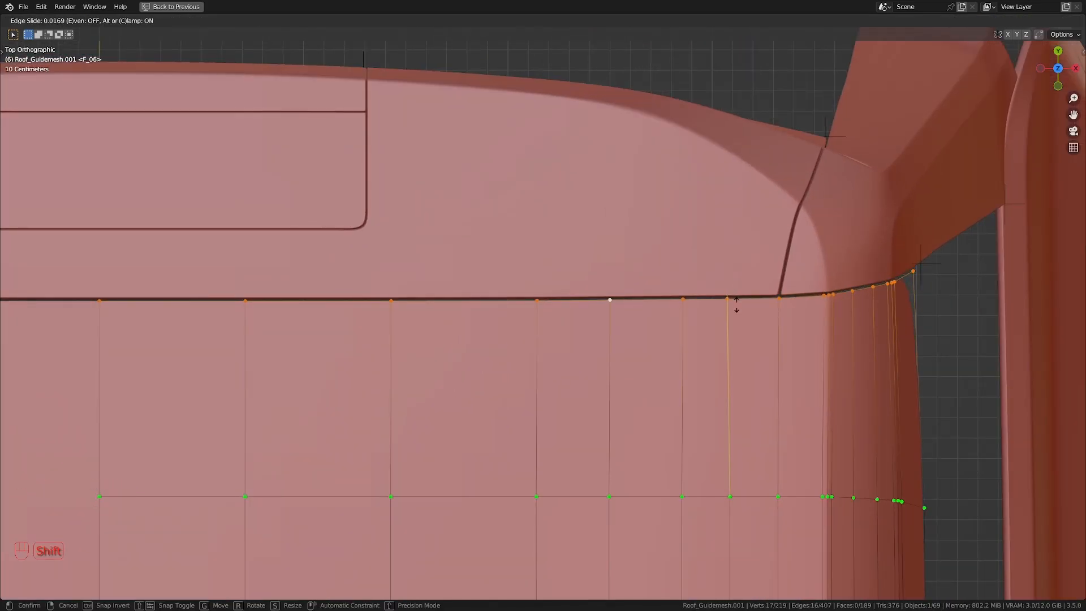
click(735, 309)
- Inspect the roof's rear gap in Object Mode from a perspective angle
scroll(690, 317, down, 7)
key(Tab)
middle_drag(641, 328, 691, 347)
scroll(494, 271, up, 2)
key(a)
key(a)
scroll(577, 277, down, 2)
click(691, 347)
key(Tab)
- Fine-tune the roof's rear edge along the D-pillar gap and slide the vertex near its lower corner into line
shift+middle_drag(783, 272, 621, 358)
key(KP_7)
scroll(589, 296, up, 2)
scroll(621, 358, up, 2)
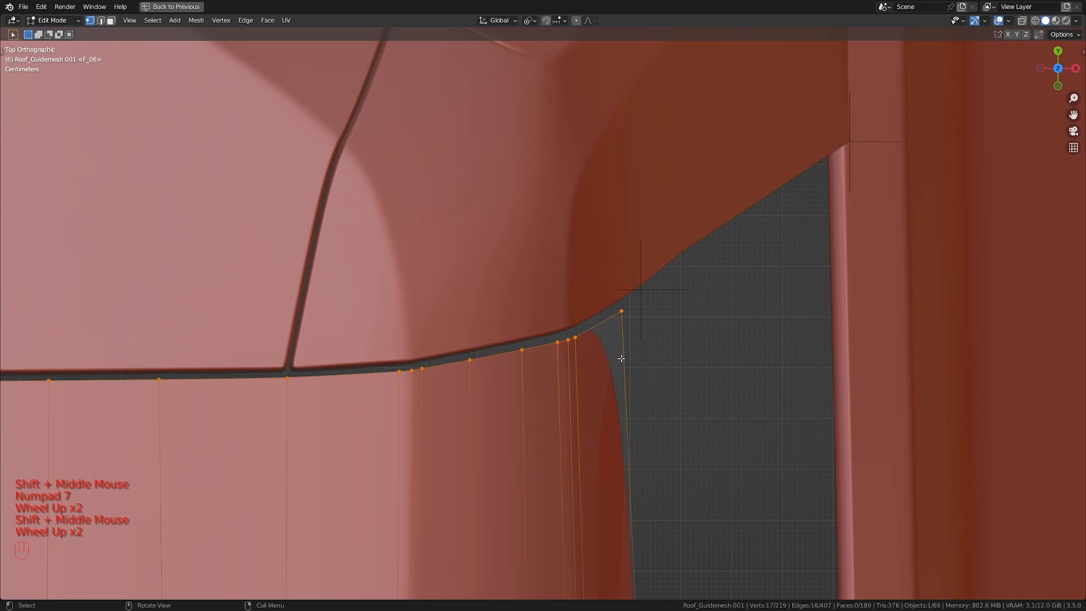
key(g)
key(g)
click(621, 363)
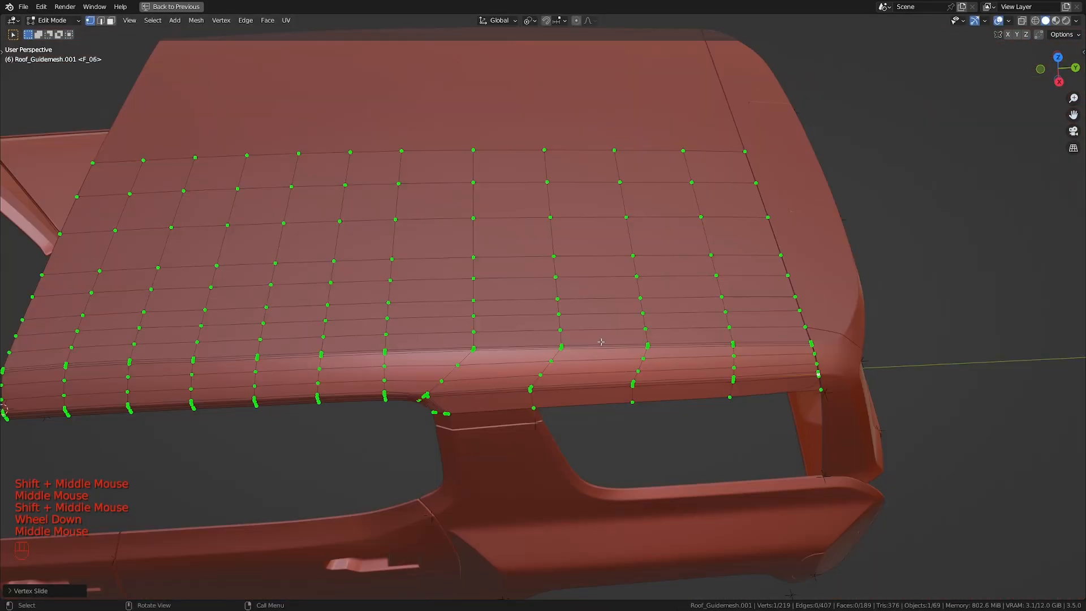
- Switch to the camera view in wireframe and step back to the F_03 reference photo
scroll(579, 351, down, 2)
key(z)
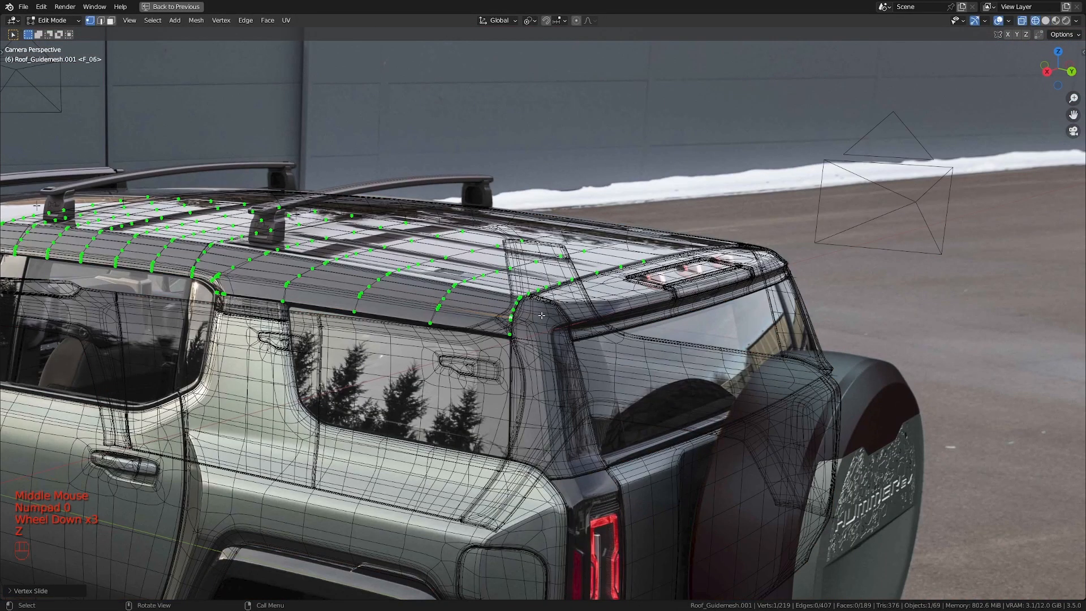
key(Left)
key(Left)
key(Left)
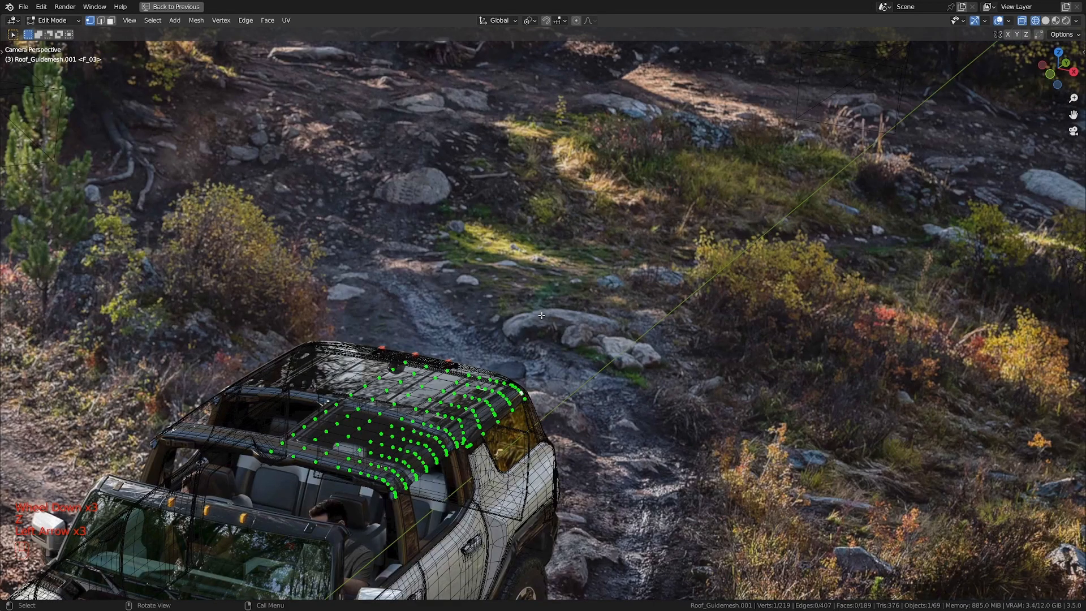
- Examine how the roof's lengthwise loops line up with the ribs in the reference photo, in wireframe and solid shading
scroll(541, 315, up, 2)
scroll(600, 237, up, 3)
shift+middle_drag(542, 316, 624, 292)
scroll(600, 238, down, 1)
scroll(624, 292, up, 1)
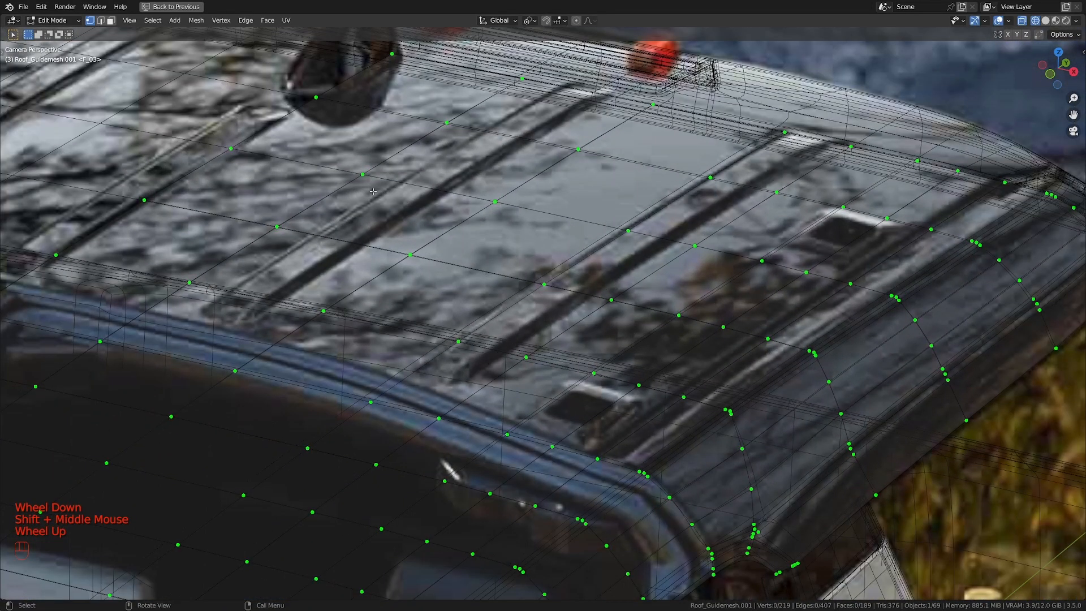
scroll(79, 218, down, 3)
mouse_move(79, 218)
shift+middle_down()
mouse_move(645, 285)
mouse_move(622, 295)
mouse_move(551, 274)
mouse_move(623, 298)
shift+middle_up()
key(z)
scroll(646, 284, up, 2)
key(z)
scroll(622, 294, down, 1)
key(z)
scroll(550, 274, down, 2)
key(z)
- Slide one lengthwise roof loop midway between two ribs and the neighbouring loop onto the near edge of the next rib
alt+click(550, 271)
scroll(550, 268, up, 1)
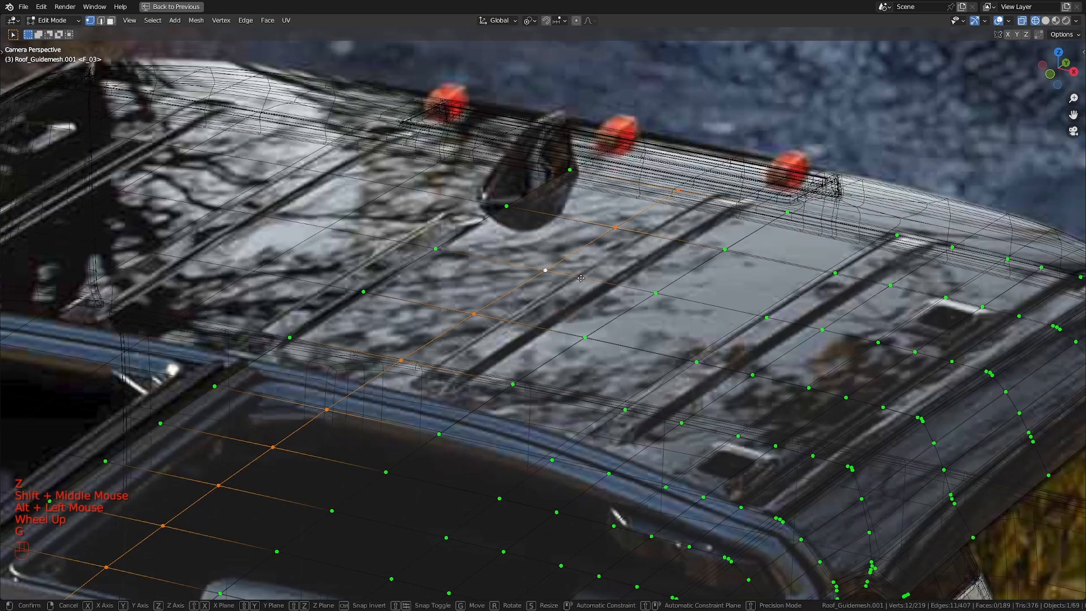
key(g)
key(g)
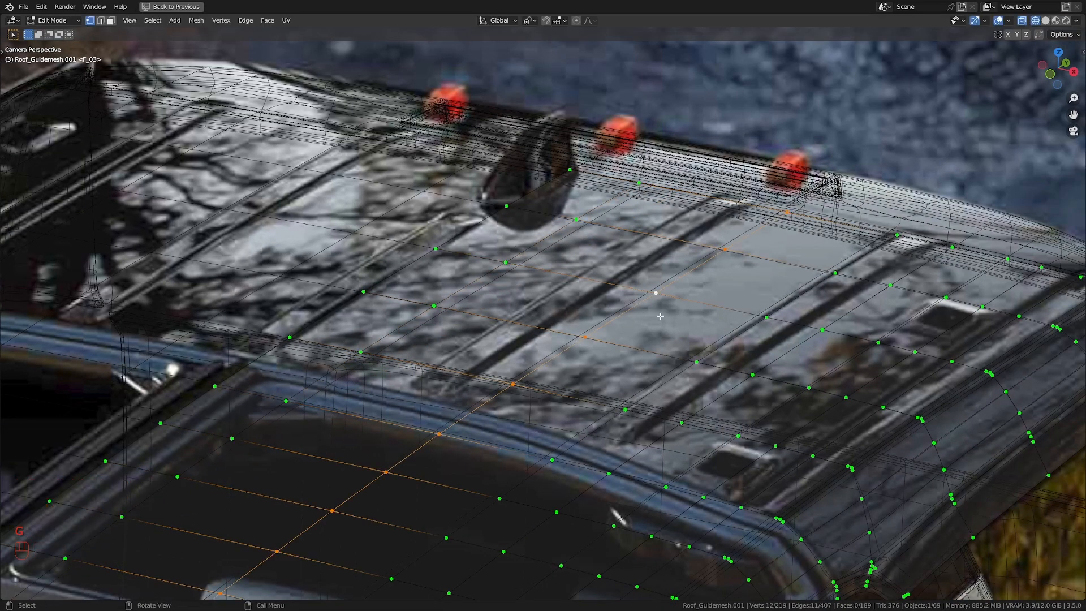
click(661, 294)
shift+middle_drag(661, 294, 613, 278)
- Slide the third lengthwise loop onto that rib's other edge and the fourth midway to the outer rib
alt+click(669, 330)
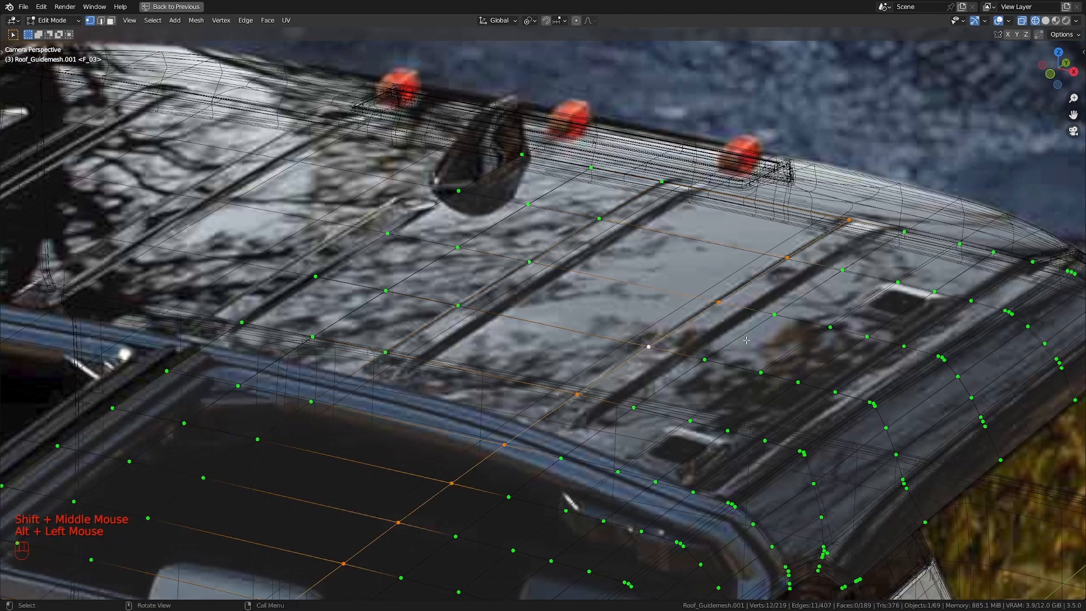
key(g)
key(g)
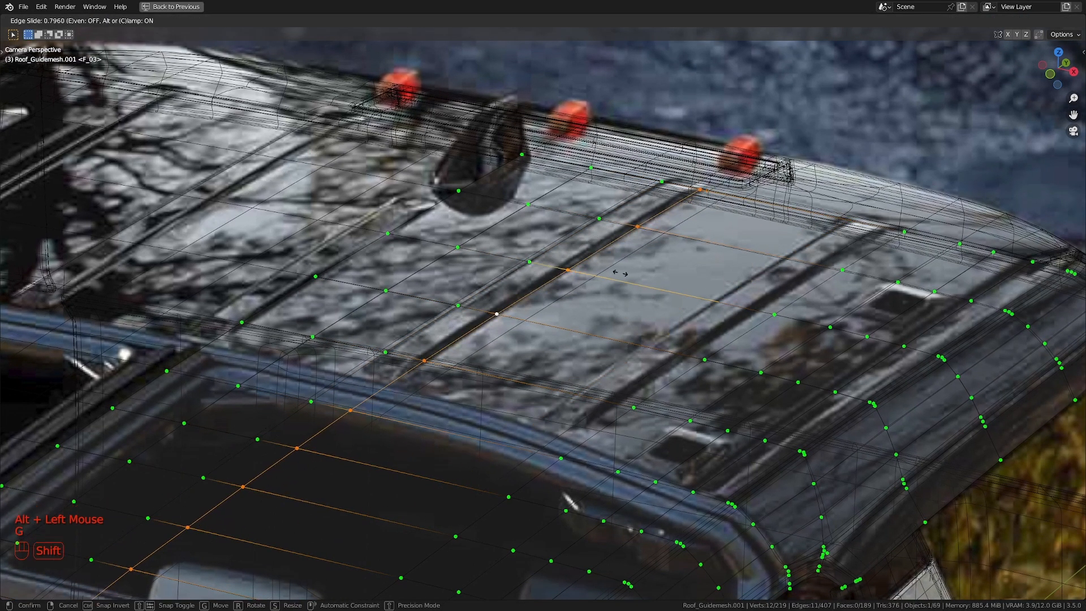
click(638, 278)
alt+click(694, 367)
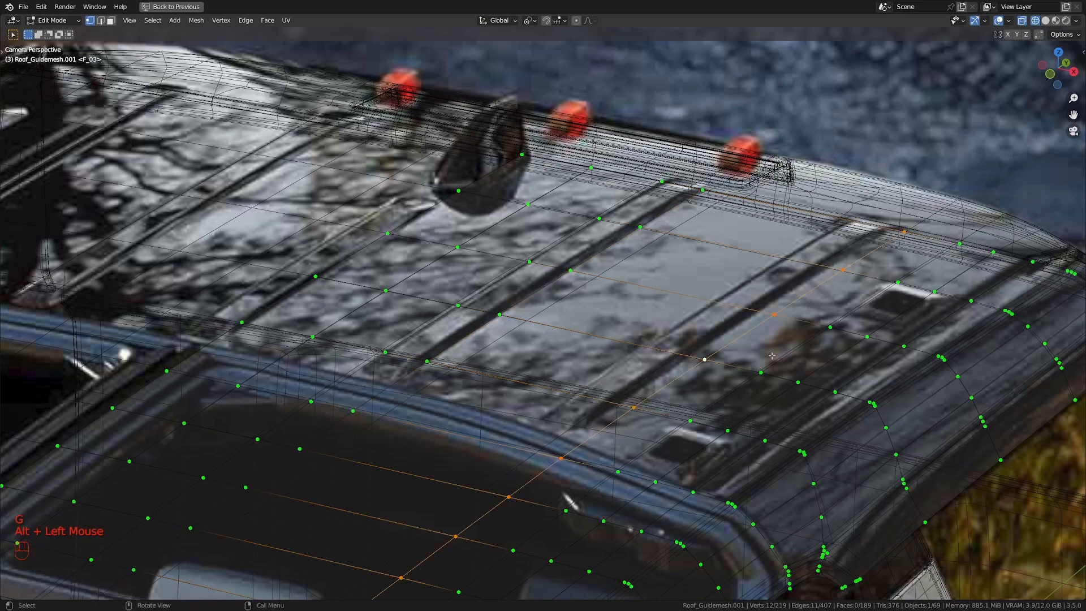
key(g)
key(g)
shift+middle_drag(685, 315, 614, 294)
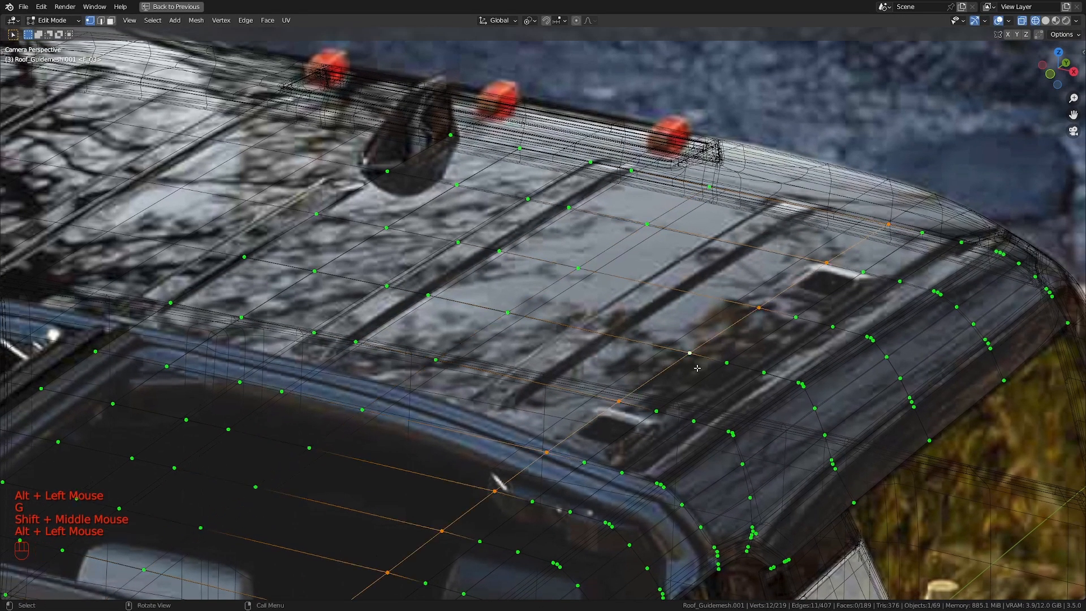
- Slide the next two lengthwise loops onto the two edges of the outer rib
key(g)
click(677, 301)
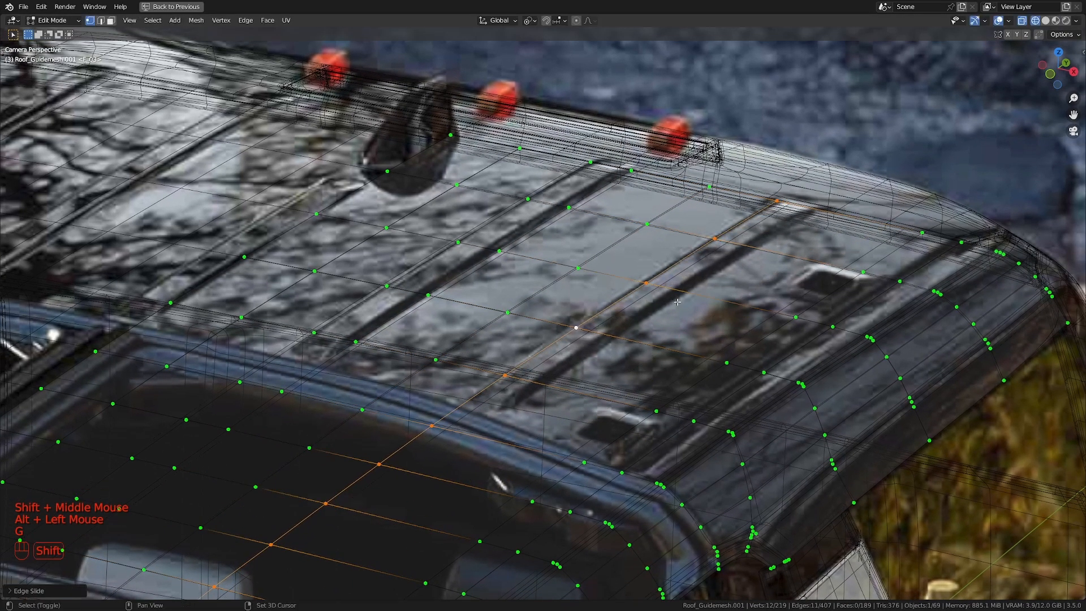
alt+click(686, 385)
key(g)
key(g)
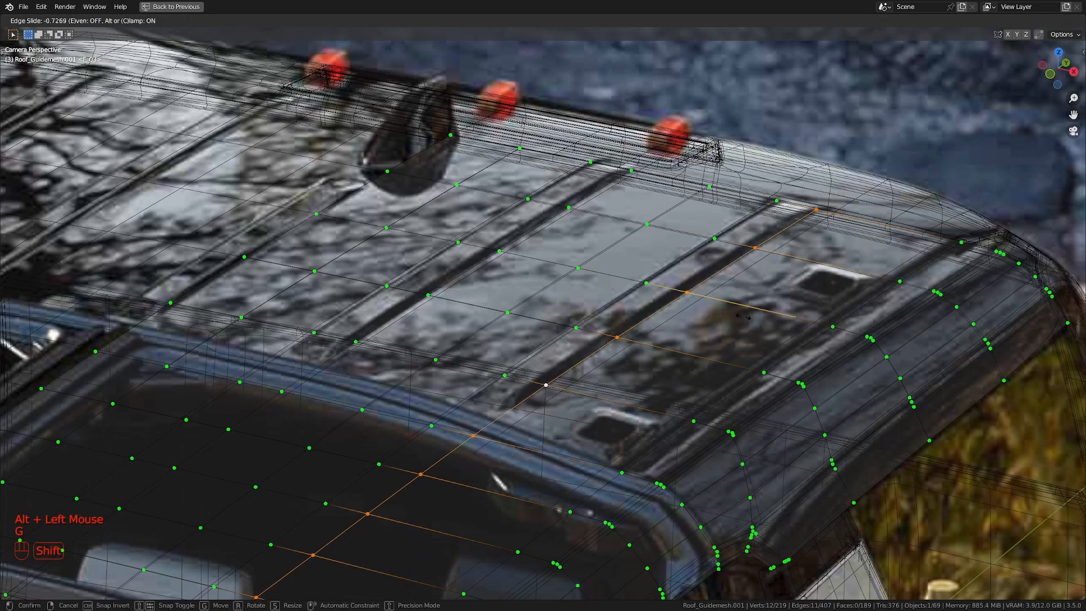
click(742, 317)
- Add a centred lengthwise loop cut between the outer rib and the roof's curved side
mouse_move(742, 317)
shift+middle_down()
mouse_move(664, 294)
mouse_move(640, 317)
mouse_move(727, 284)
mouse_move(709, 253)
shift+middle_up()
key(ctrl+r)
click(633, 300)
right_click(632, 300)
scroll(634, 308, down, 3)
scroll(727, 284, up, 2)
key(z)
key(z)
scroll(706, 271, down, 2)
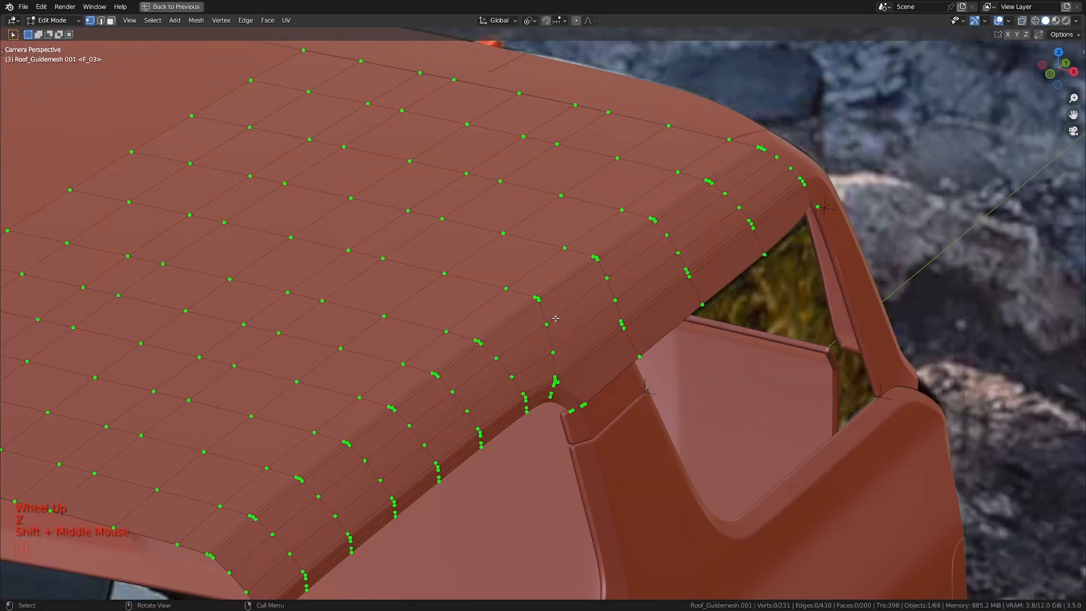
- In top view, edge-slide the lengthwise loop nearest the D-pillar seam into line with that seam, using Even and Flipped
key(KP_7)
scroll(556, 318, up, 1)
scroll(577, 237, up, 2)
shift+middle_drag(556, 318, 600, 151)
scroll(600, 151, up, 1)
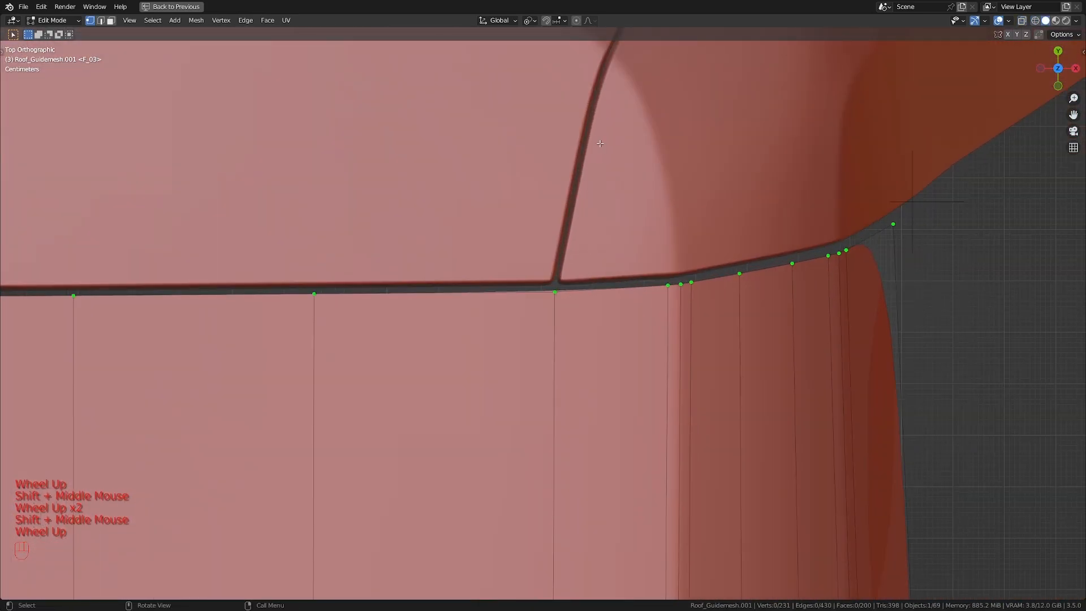
scroll(544, 347, down, 2)
shift+middle_drag(544, 347, 520, 251)
alt+click(546, 316)
scroll(546, 316, down, 2)
scroll(520, 250, up, 1)
shift+middle_drag(522, 130, 513, 408)
scroll(513, 408, up, 2)
key(g)
key(g)
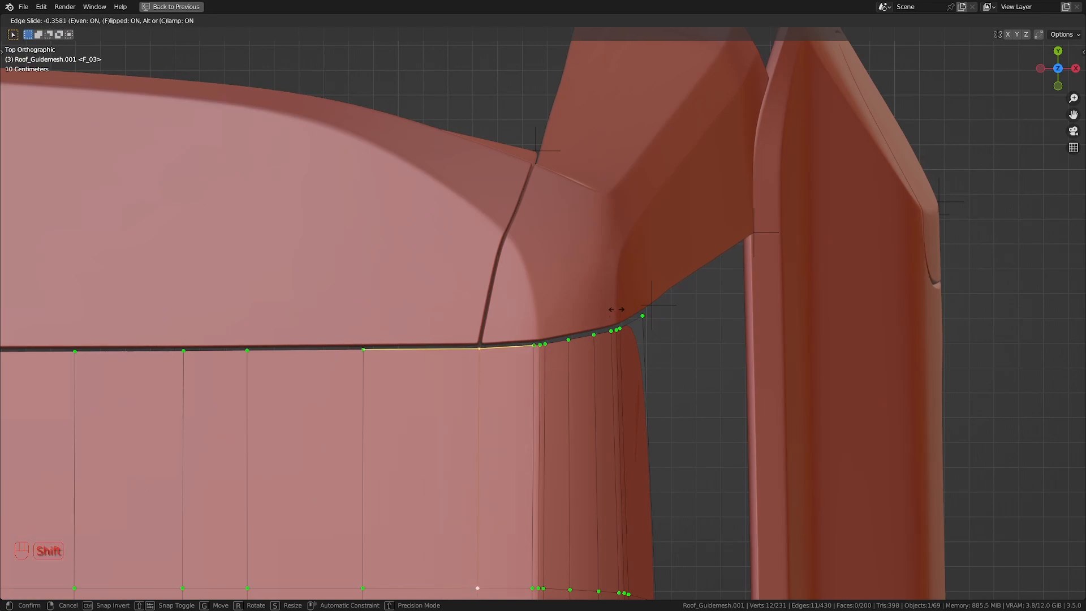
click(616, 310)
- Add the D_Pillar object to the selection and open it together with the roof in Edit Mode, with nothing selected
shift+middle_drag(616, 310, 665, 299)
scroll(642, 311, up, 2)
scroll(665, 298, up, 1)
key(Tab)
shift+click(559, 340)
key(Tab)
key(a)
key(a)
- Bevel the roof loop lying beside the D-pillar seam into two parallel loops about 0.0088 m wide, then clear the selection
alt+click(500, 396)
shift+middle_drag(500, 396, 548, 343)
scroll(517, 393, up, 2)
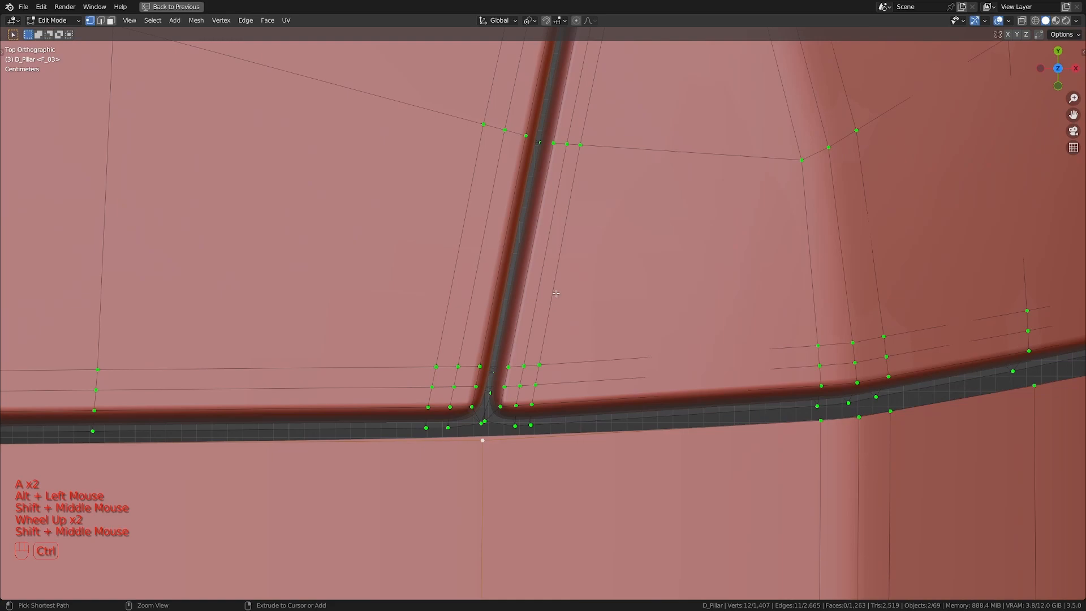
key(ctrl+b)
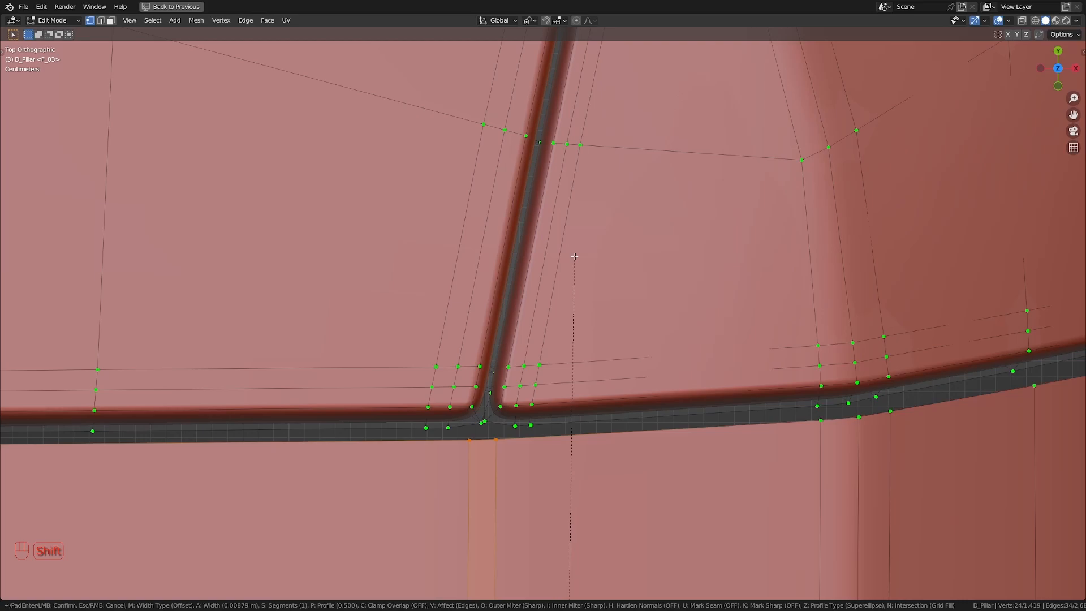
click(575, 256)
scroll(574, 257, down, 13)
key(a)
key(a)
- In the F_05 camera with wireframe shading, select the roof's full cross loop nearest the photographed seam, down to its lower edge
key(KP_0)
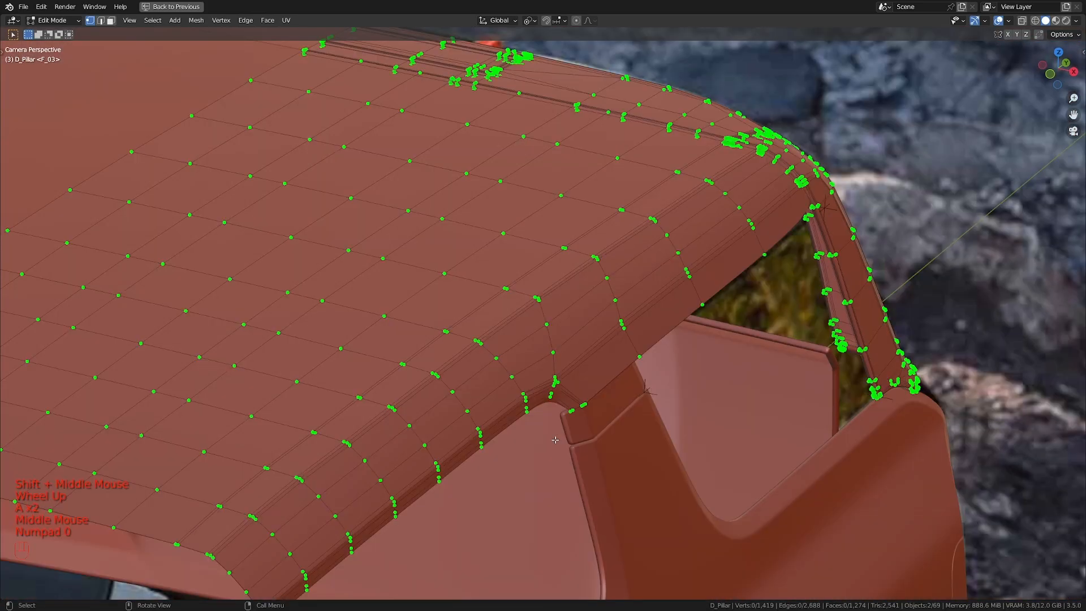
key(z)
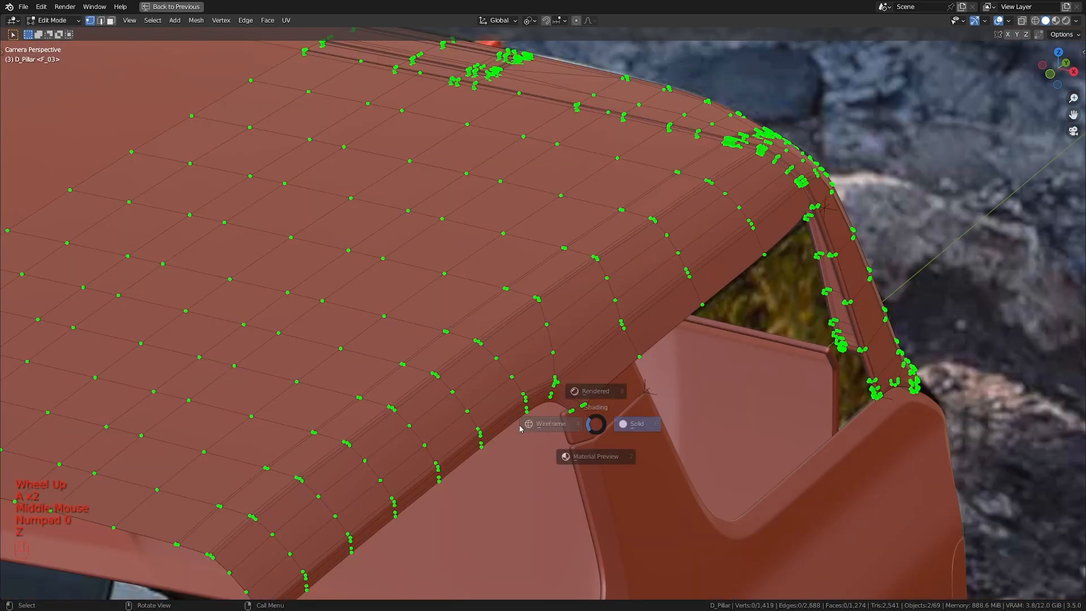
click(566, 426)
key(Right)
key(Right)
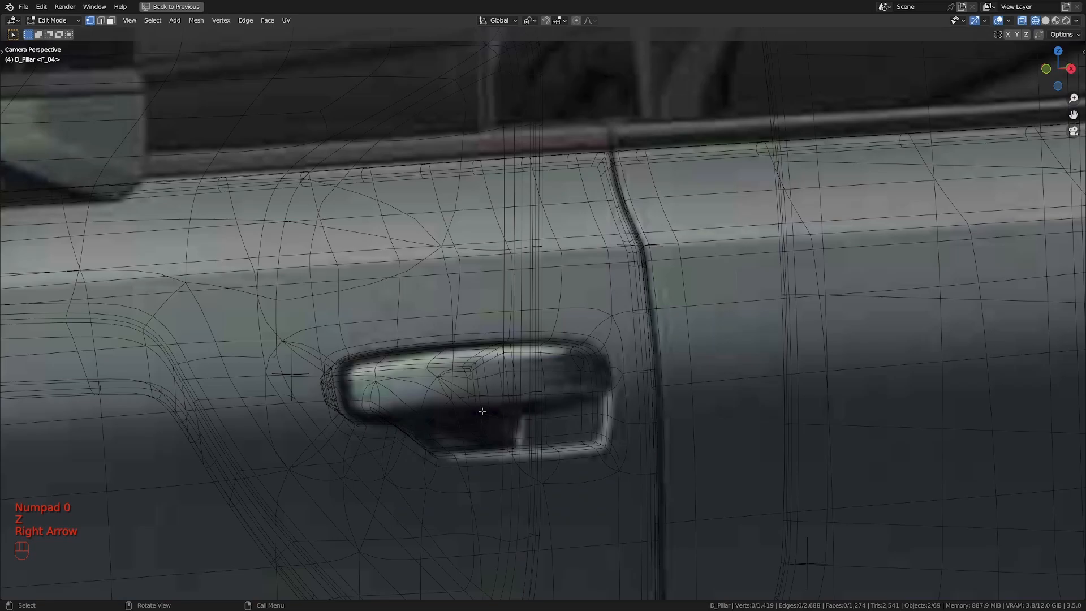
scroll(482, 411, down, 2)
shift+middle_drag(482, 411, 711, 469)
scroll(710, 468, up, 2)
scroll(711, 469, up, 1)
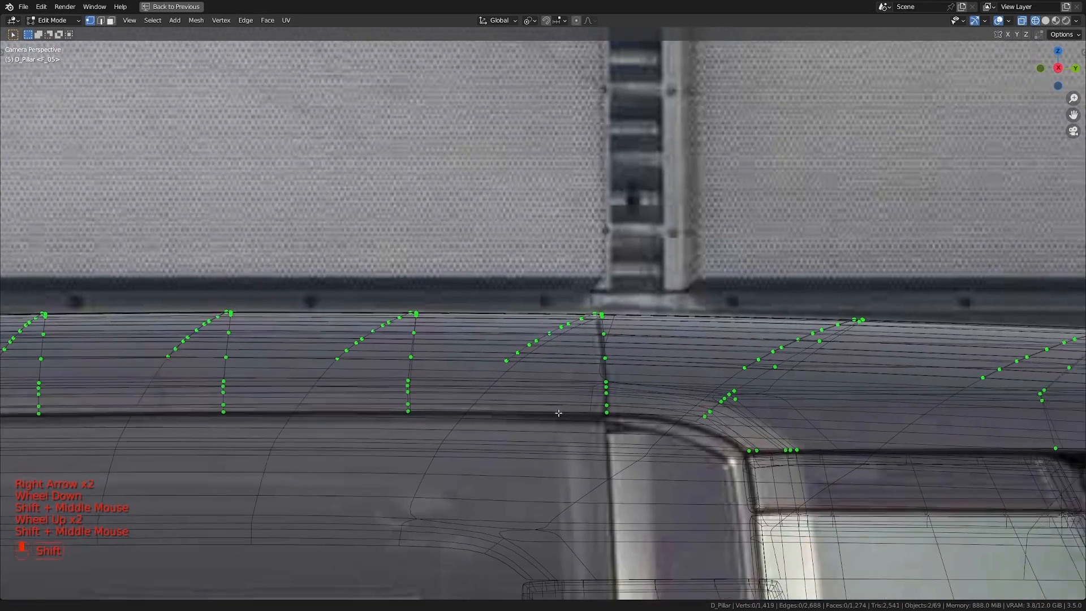
scroll(589, 419, down, 3)
scroll(543, 393, up, 1)
shift+middle_drag(588, 419, 601, 352)
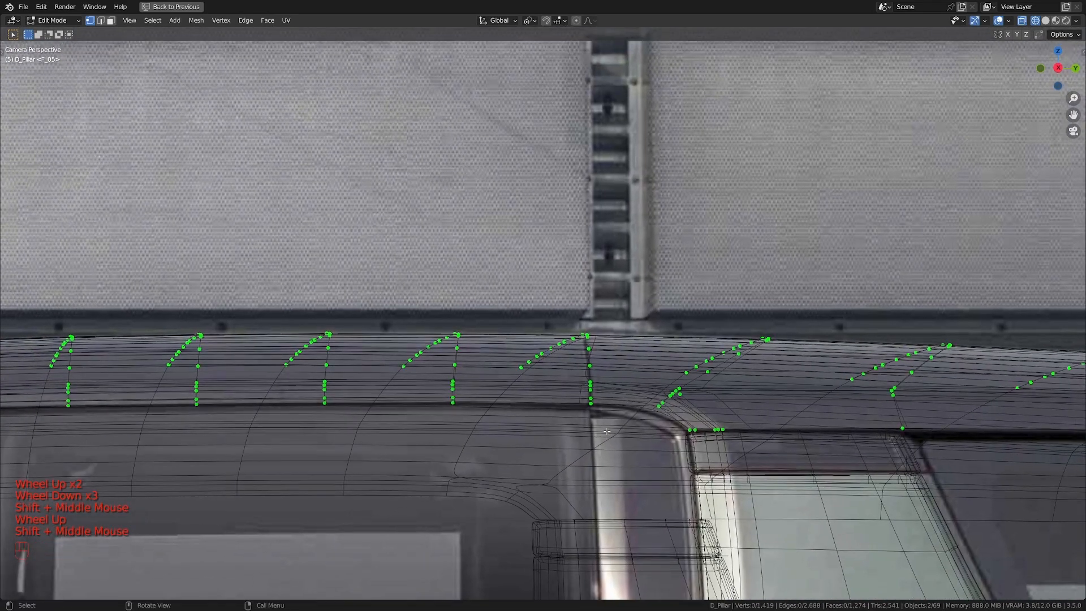
scroll(601, 352, up, 2)
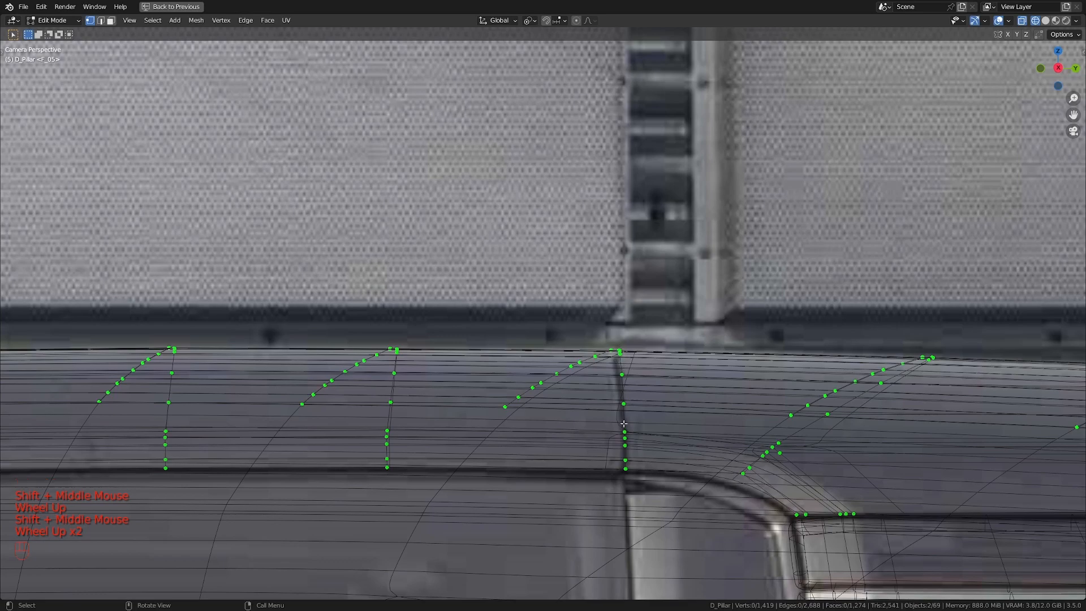
shift+middle_drag(620, 351, 543, 314)
scroll(543, 314, up, 1)
alt+click(553, 370)
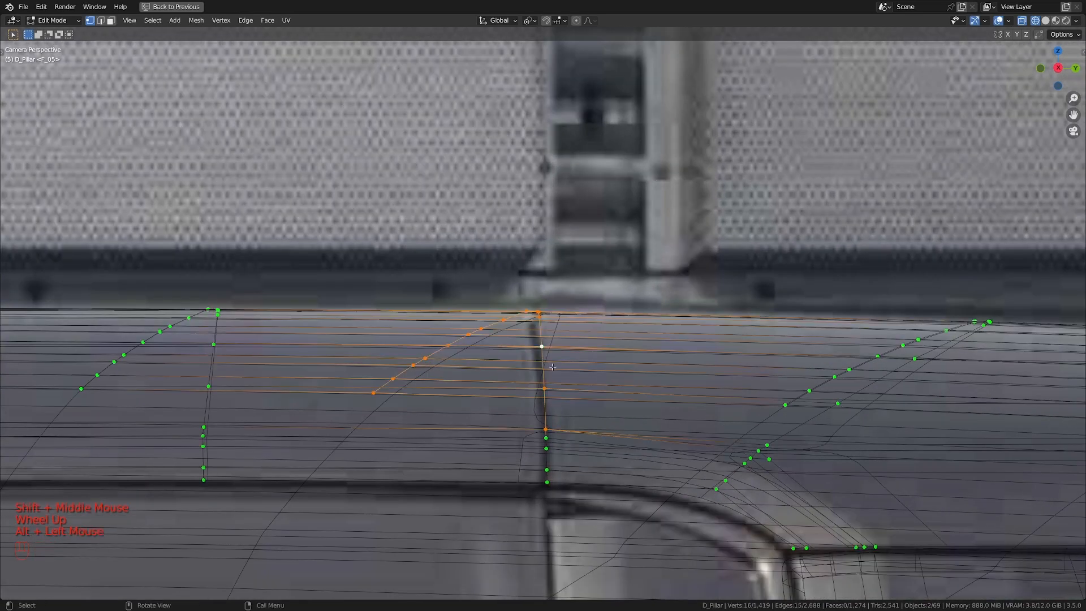
shift+middle_drag(553, 370, 517, 342)
scroll(518, 342, down, 1)
shift+click(519, 390)
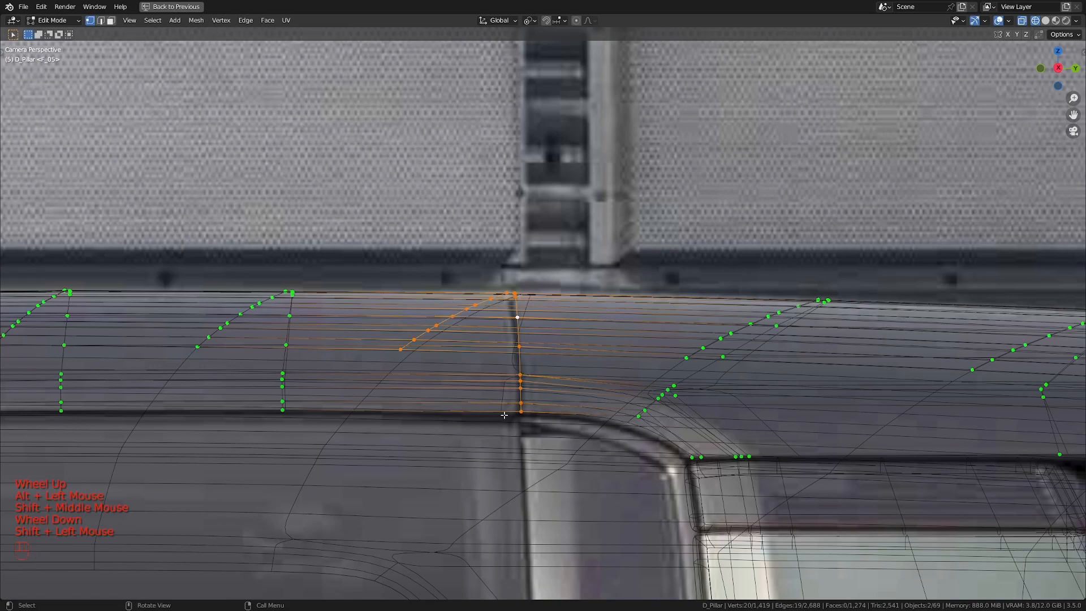
- In top view, make the cross loop's vertex at the roof's side corner active and centre the F_05 camera work on it
key(KP_7)
shift+middle_drag(504, 415, 502, 346)
scroll(635, 439, up, 2)
scroll(609, 415, up, 2)
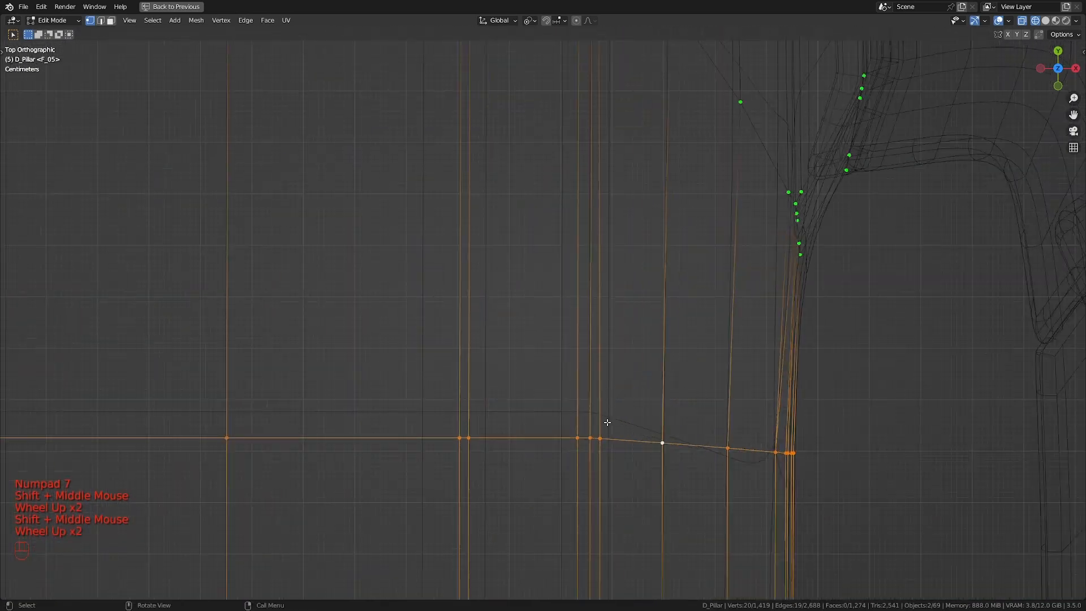
shift+middle_drag(609, 415, 564, 357)
scroll(548, 368, up, 1)
shift+click(543, 385)
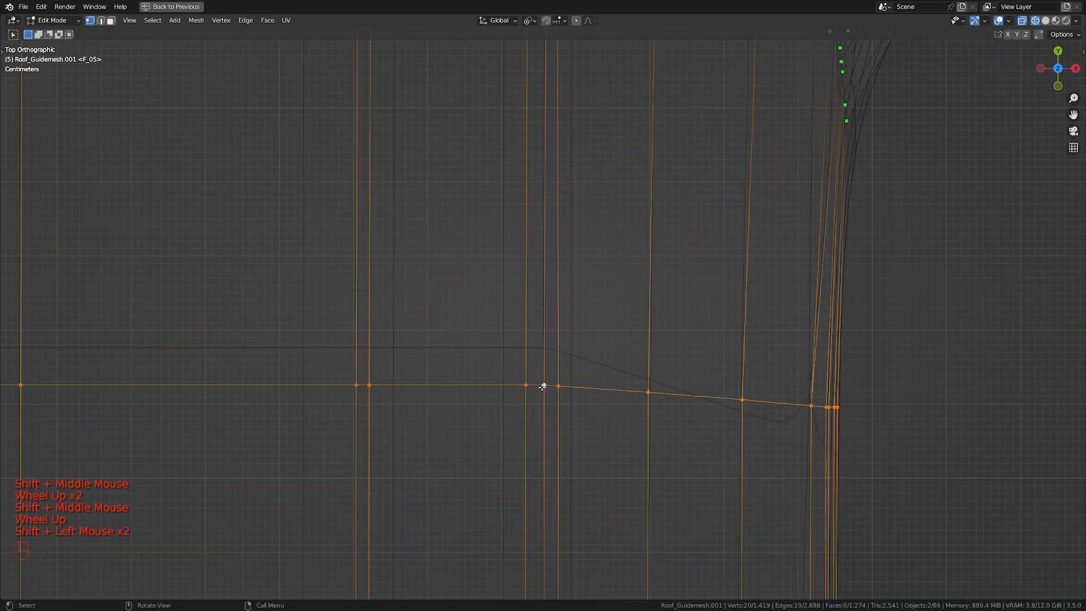
key(KP_Decimal)
key(KP_0)
scroll(542, 387, up, 2)
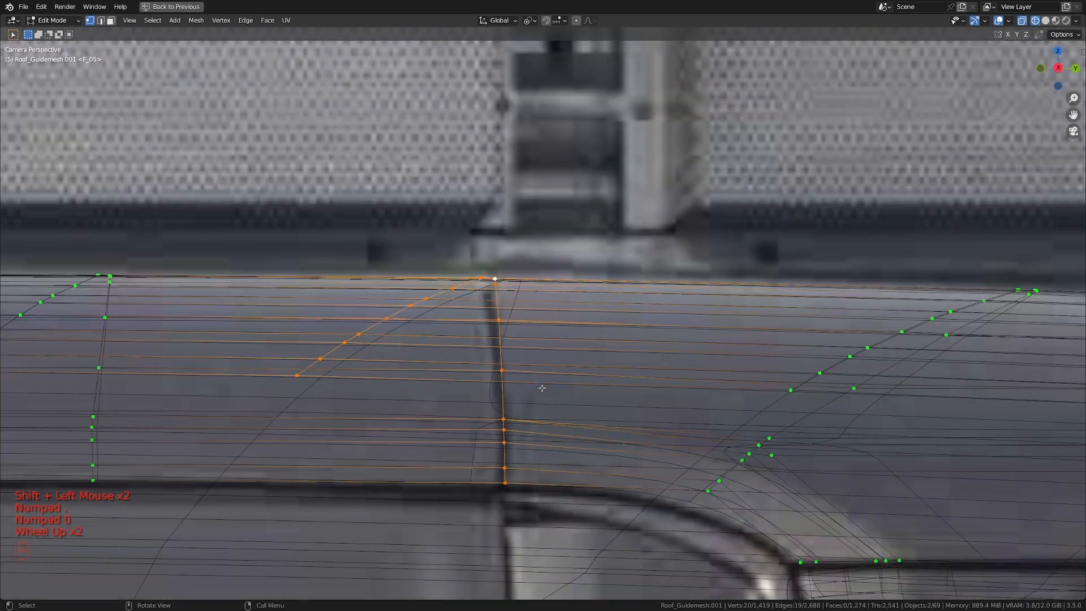
shift+middle_drag(542, 387, 570, 386)
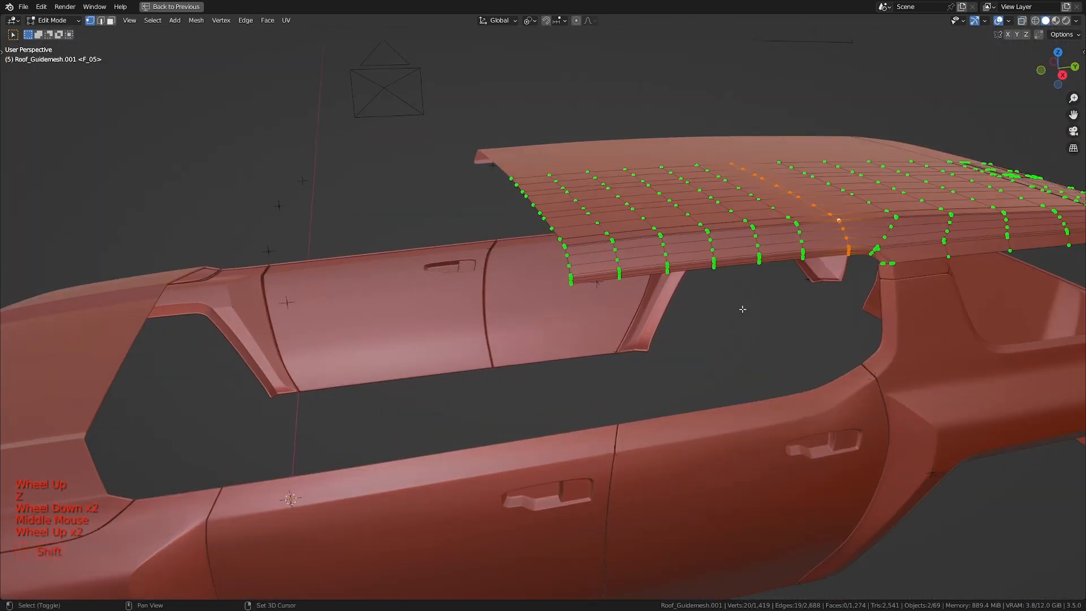
- Select only the cross loop's corner vertices and the first one on the curved side, and edge-slide them onto the photographed seam
scroll(659, 501, up, 2)
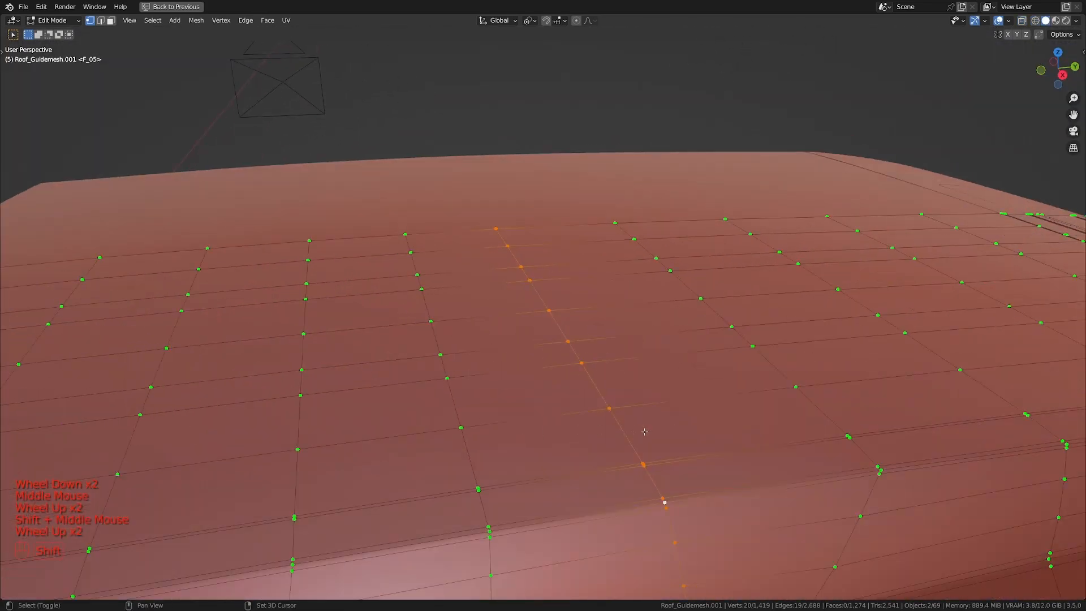
shift+middle_drag(660, 502, 608, 439)
click(614, 438)
ctrl+click(622, 477)
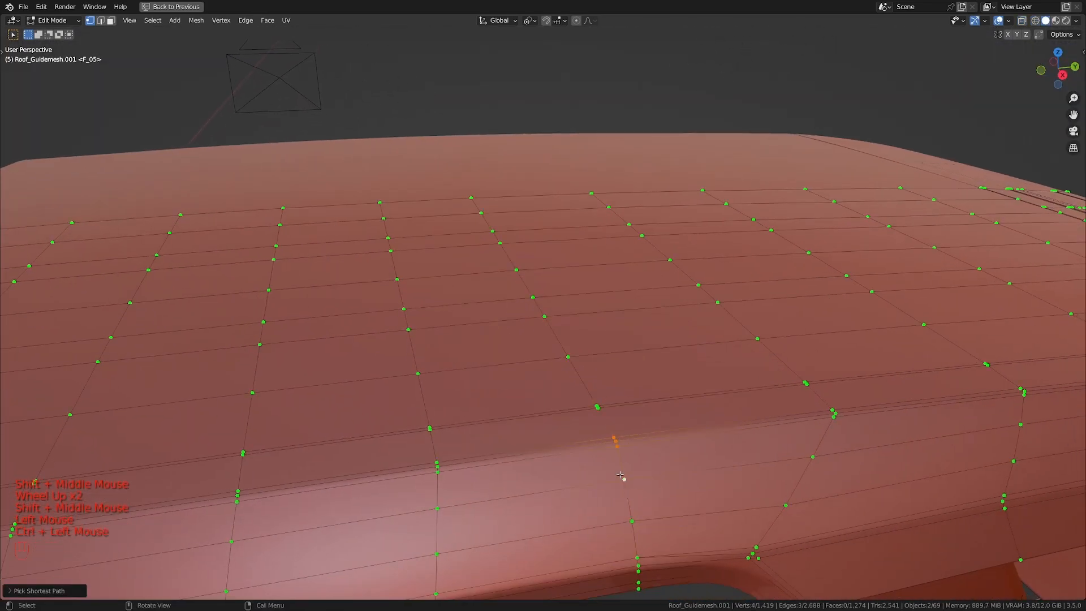
key(KP_0)
scroll(620, 472, up, 2)
key(z)
shift+middle_drag(681, 437, 693, 439)
key(g)
key(g)
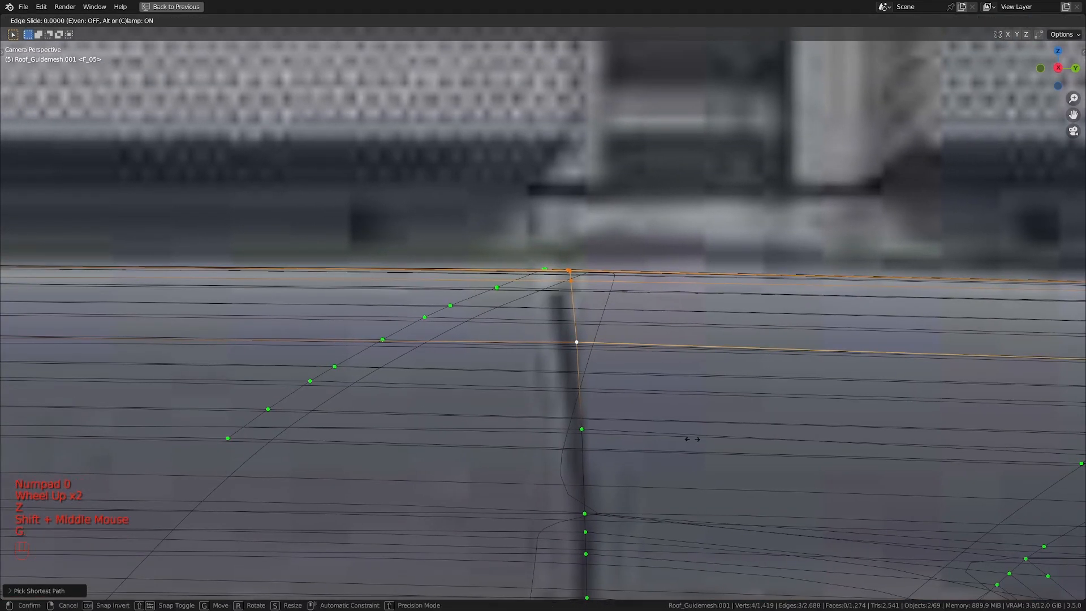
click(624, 396)
- Drop the lower vertices from the selection one at a time, edge-sliding the remaining corner vertices into line with the photographed seam
ctrl+drag(553, 335, 639, 386)
key(g)
key(g)
click(573, 308)
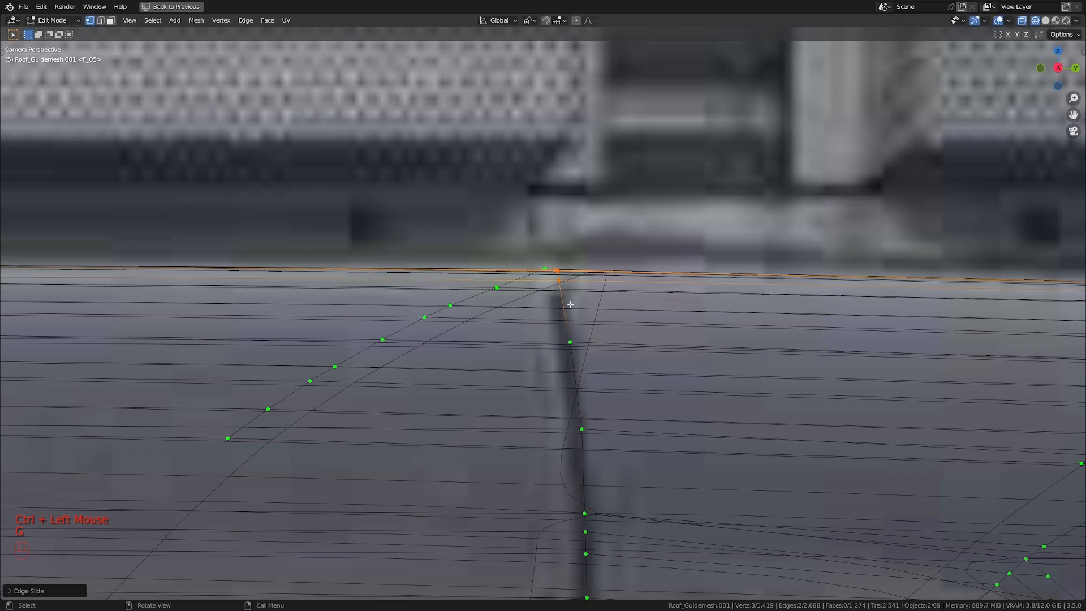
ctrl+drag(552, 280, 565, 286)
key(g)
key(g)
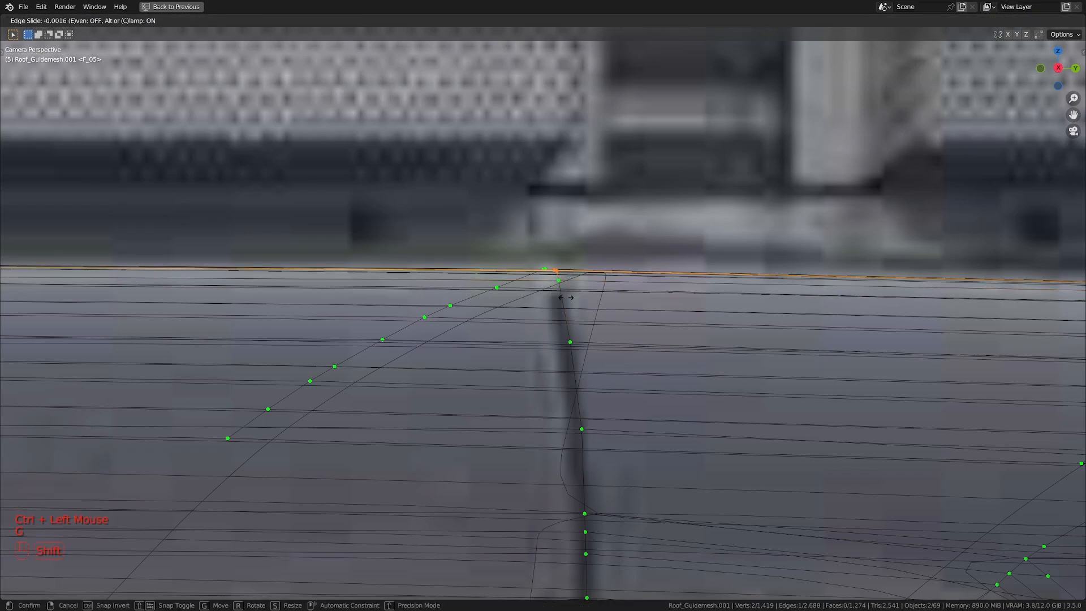
click(558, 290)
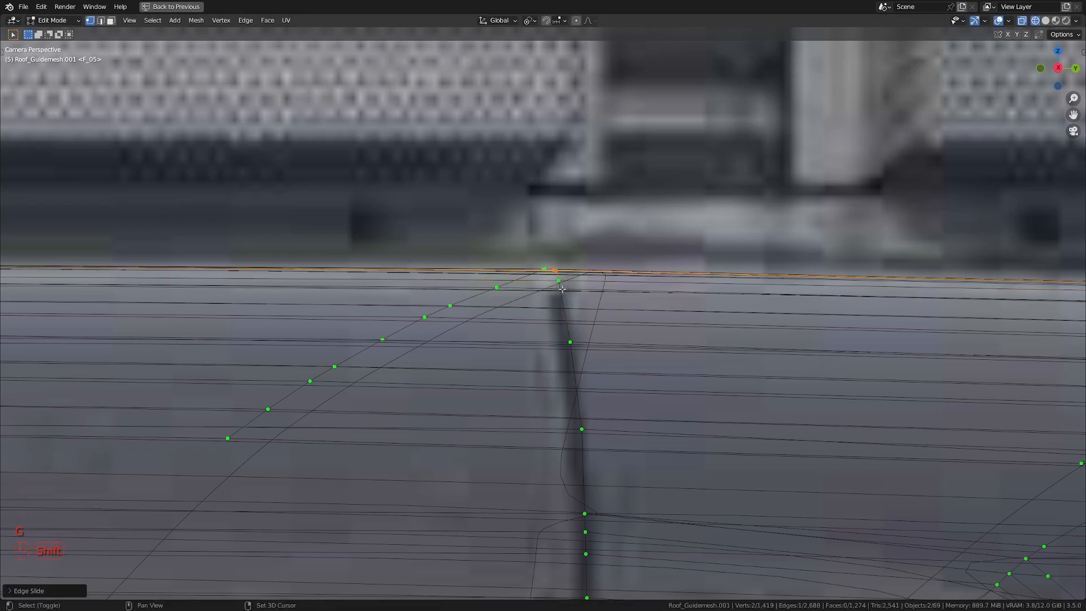
- Vertex-slide the next lower vertex on the roof's curved side slightly onto the photographed seam
shift+middle_drag(579, 430, 564, 373)
click(565, 372)
key(g)
key(g)
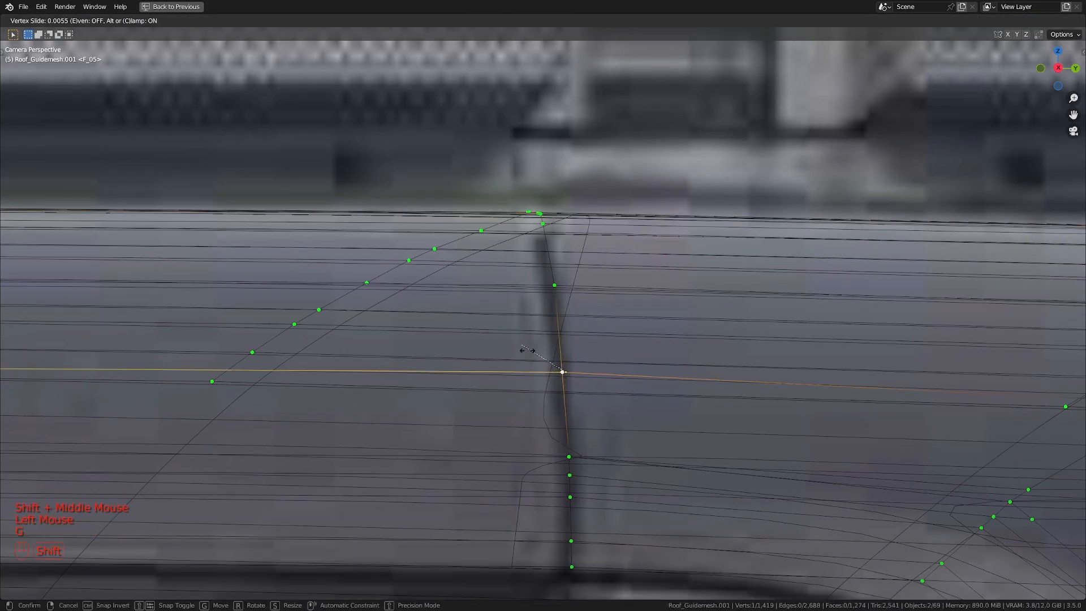
click(536, 350)
- Select the cross loop's flat section from the roof centre to the side corner and flatten it along Y to the active corner vertex
scroll(535, 350, down, 3)
middle_drag(538, 356, 605, 426)
scroll(606, 426, up, 2)
key(z)
shift+middle_drag(780, 328, 572, 501)
scroll(572, 502, up, 2)
shift+middle_drag(576, 311, 547, 384)
scroll(547, 384, up, 1)
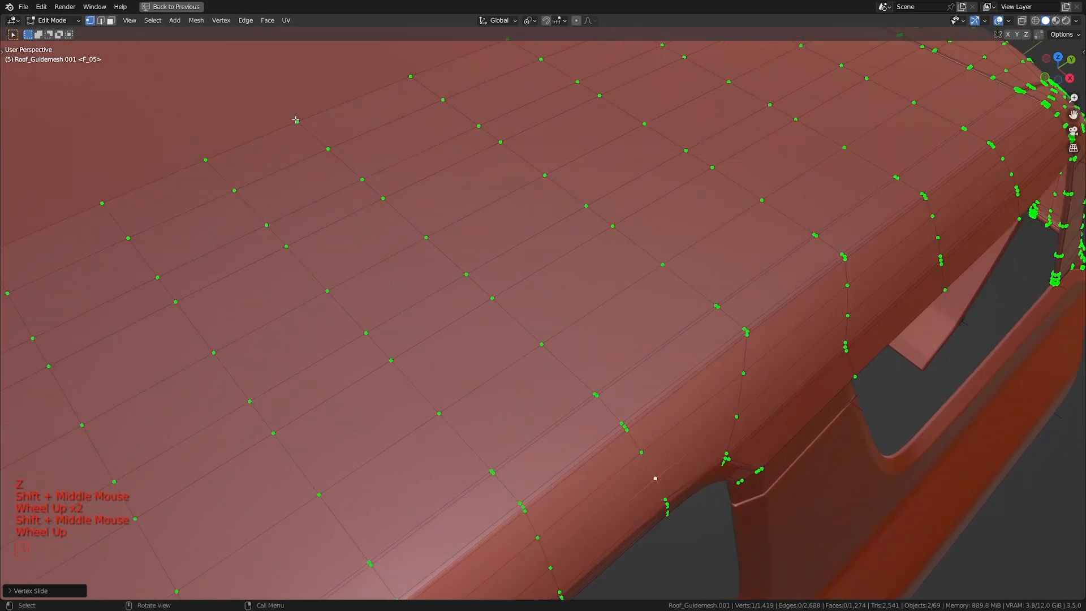
click(298, 121)
key(KP_7)
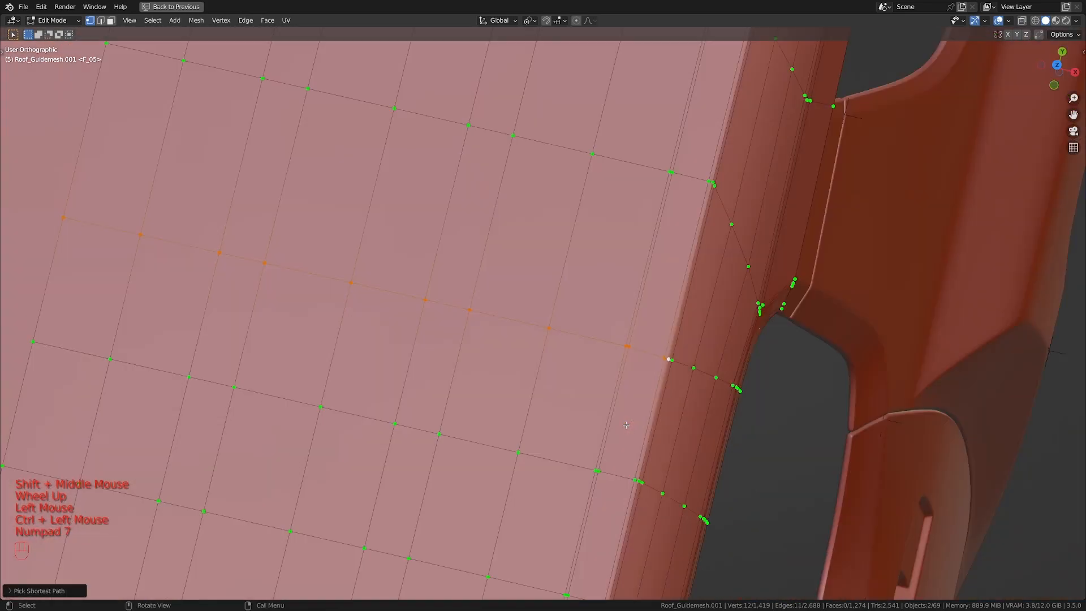
key(s)
key(y)
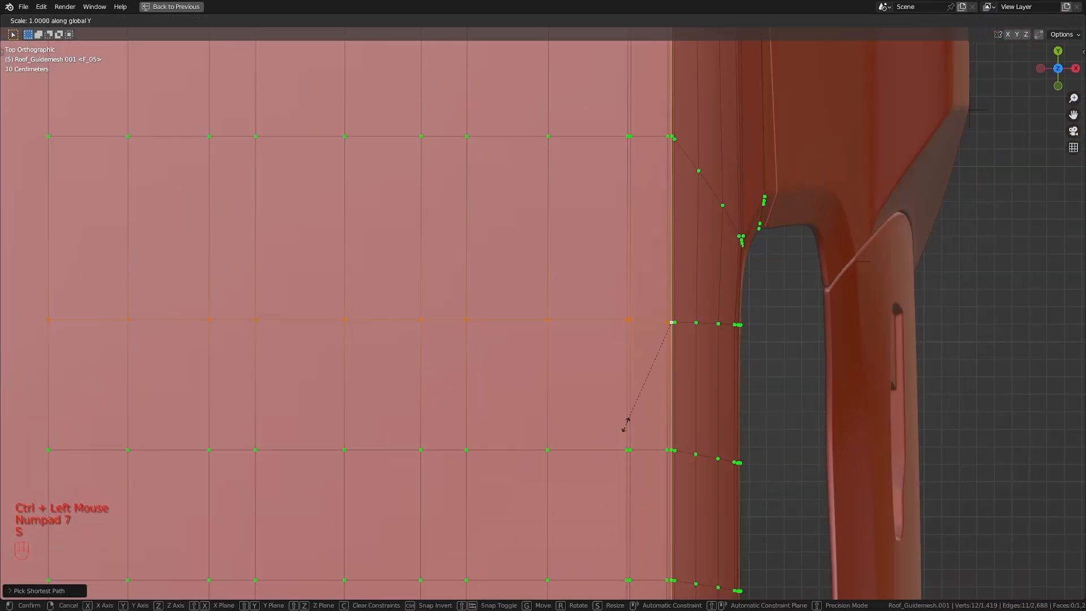
click(627, 424)
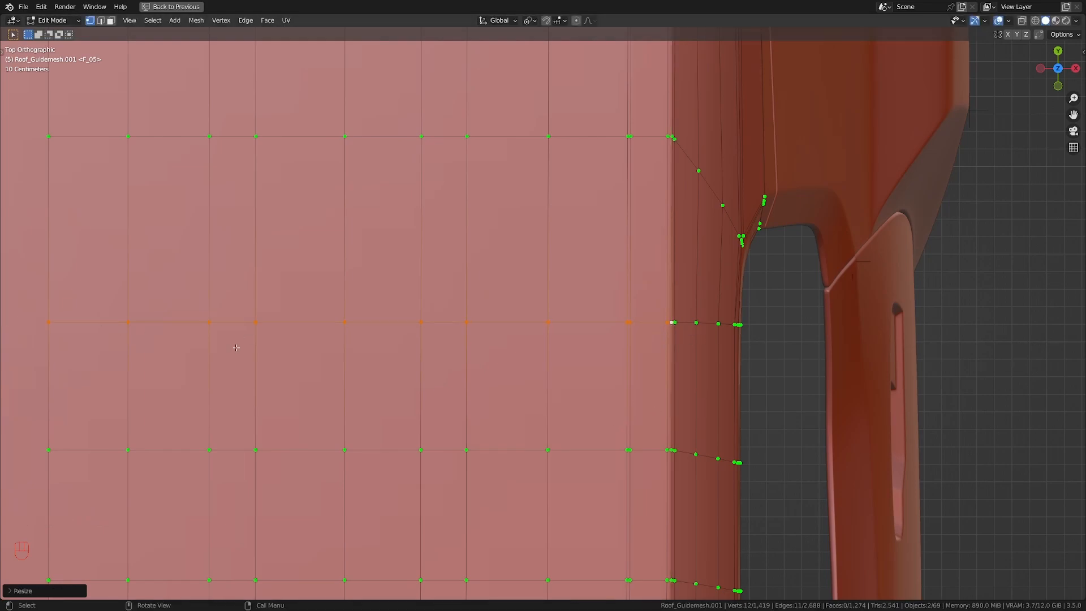
- In the F_03 camera, add a loop cut just beside the flattened cross loop, sliding it close with Even and Flipped enabled
key(Left)
key(Left)
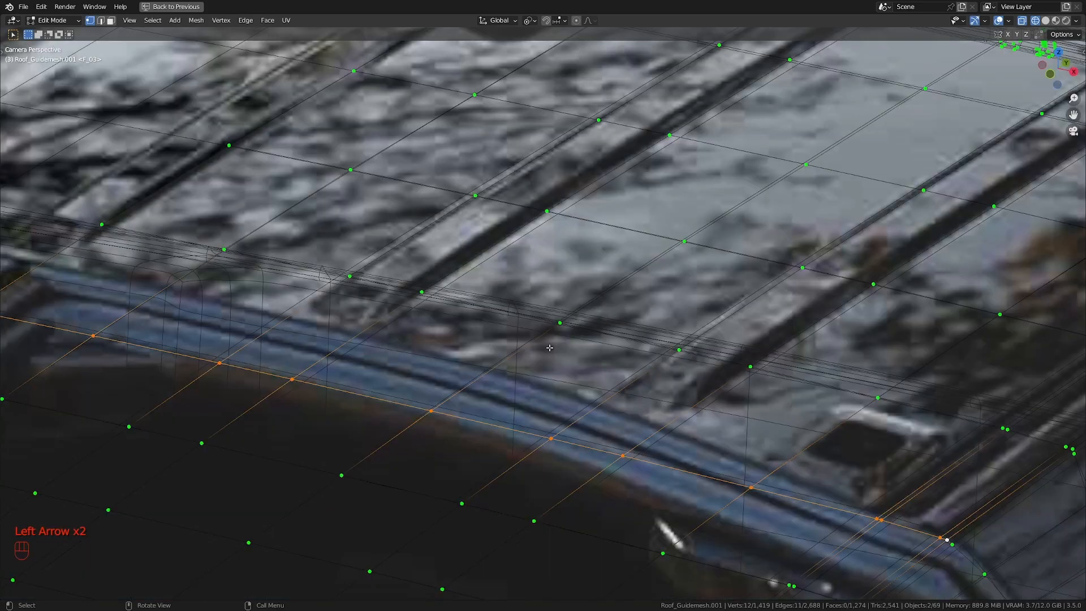
key(Left)
key(Right)
scroll(550, 348, down, 4)
scroll(550, 347, up, 1)
shift+middle_drag(736, 470, 623, 388)
scroll(673, 399, up, 1)
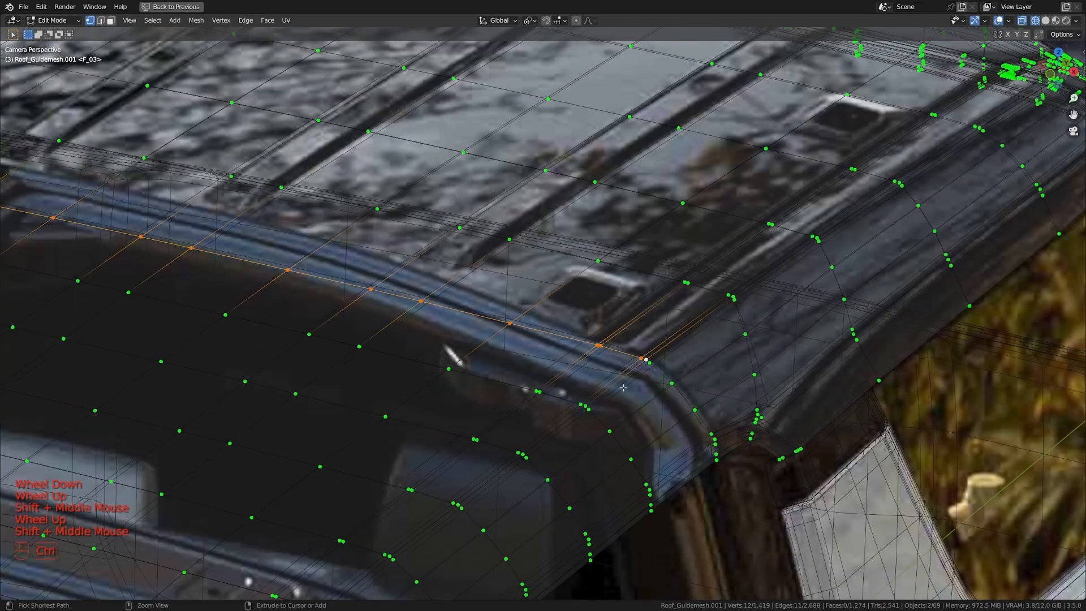
key(ctrl+r)
click(624, 387)
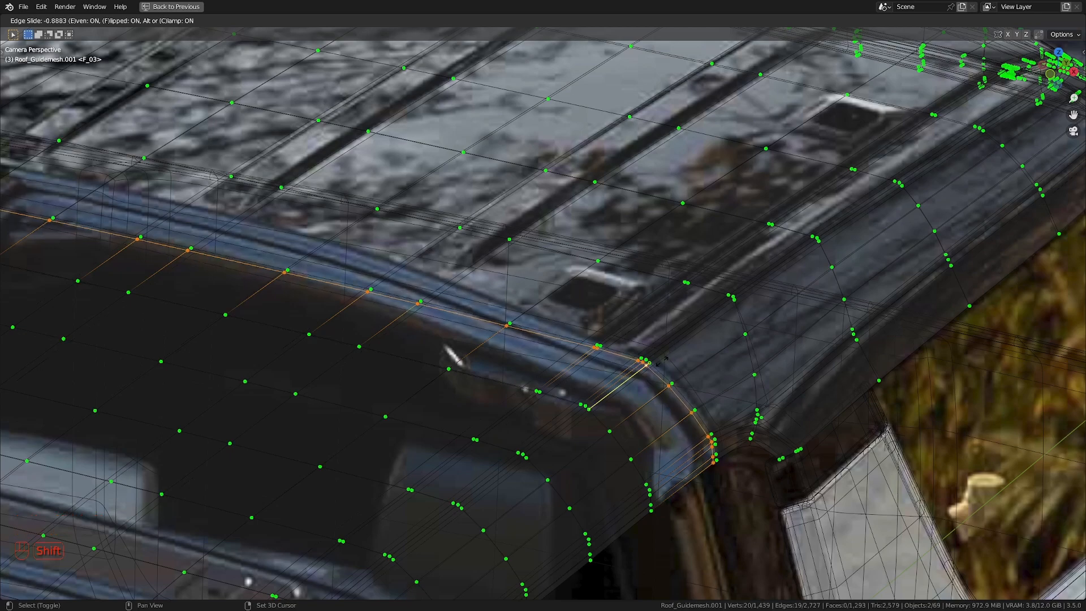
click(661, 362)
- In top view, edge-slide the new cross loop closer to its neighbour so their gap matches the narrow gap between the lengthwise loops
key(KP_7)
key(2)
scroll(622, 368, down, 2)
mouse_move(622, 368)
shift+middle_down()
mouse_move(534, 372)
mouse_move(504, 217)
shift+middle_up()
scroll(566, 367, up, 2)
scroll(534, 373, up, 2)
scroll(504, 217, up, 1)
shift+middle_drag(552, 298, 560, 303)
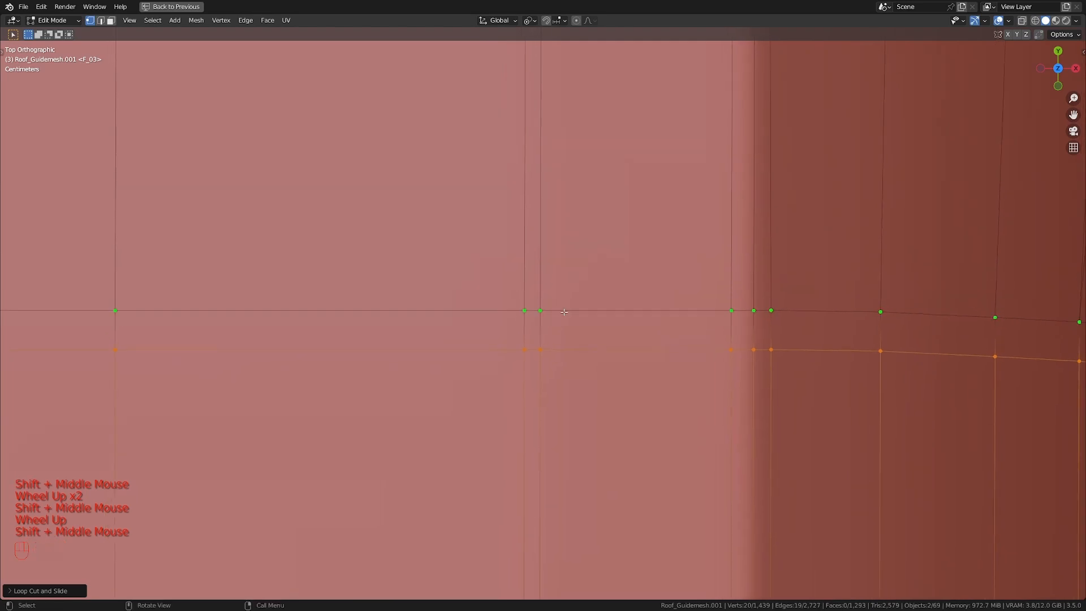
scroll(586, 365, up, 4)
key(g)
key(g)
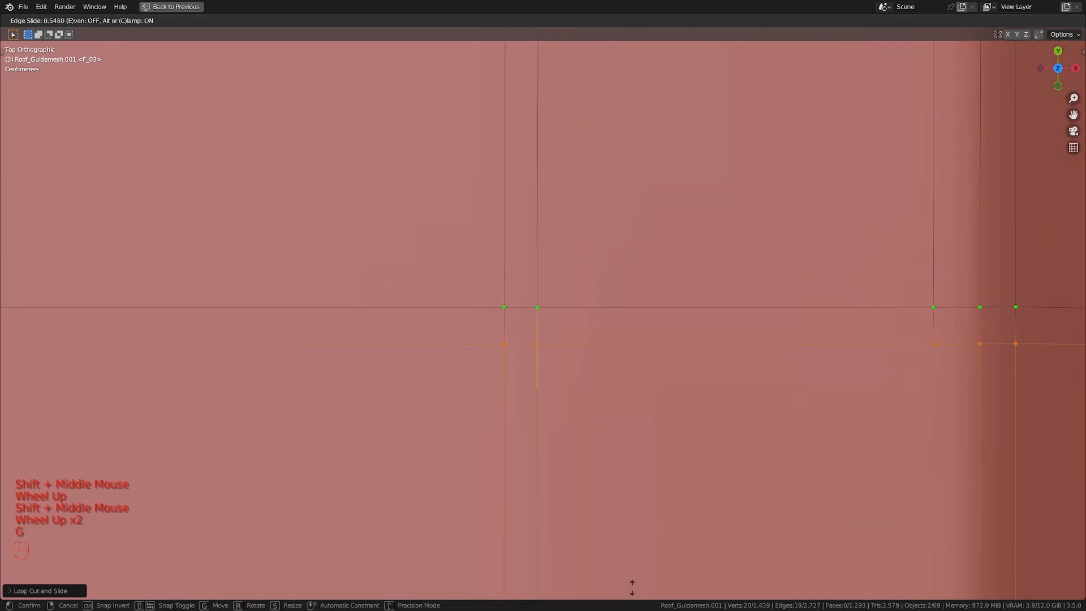
click(631, 557)
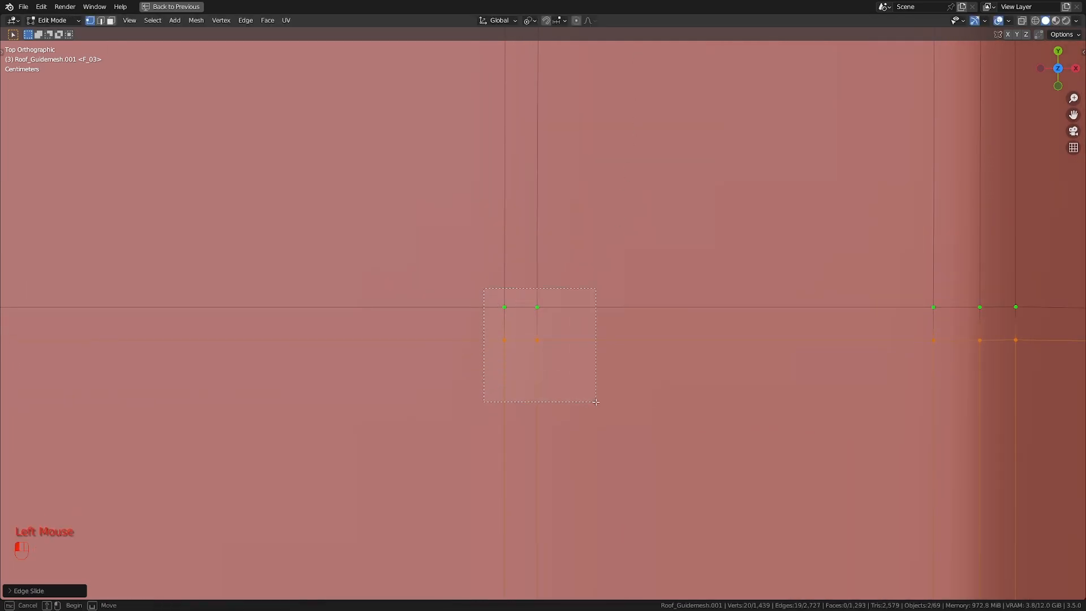
drag(595, 402, 596, 403)
- In the F_05 camera, move the curved-side vertex of the forward cross loop onto the photographed roof seam above the door pillar
scroll(534, 381, down, 9)
middle_drag(534, 381, 453, 314)
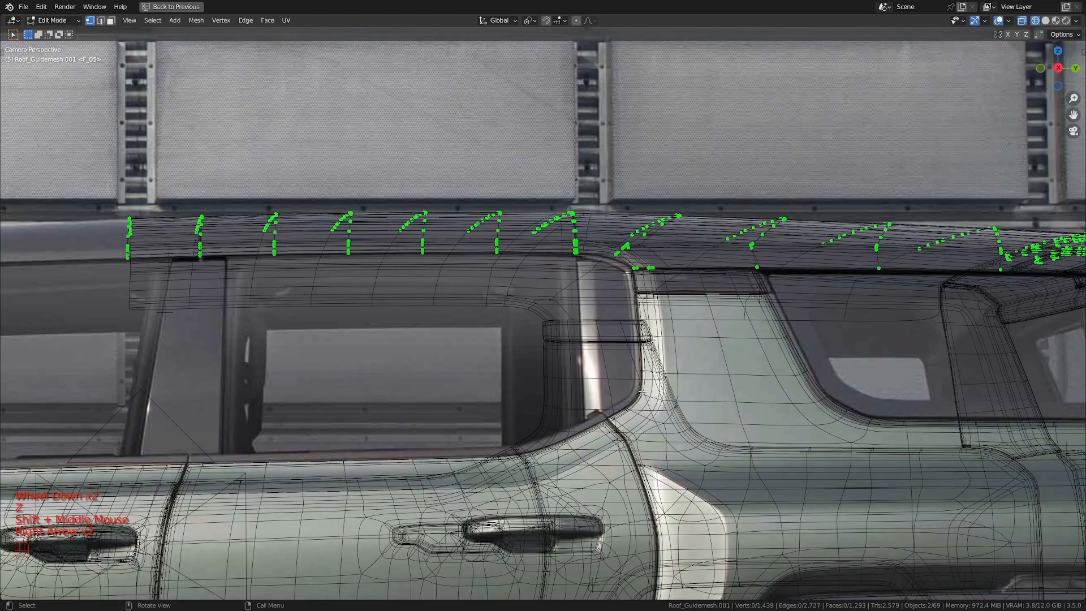
scroll(544, 348, up, 2)
shift+middle_drag(538, 357, 817, 304)
scroll(545, 348, up, 2)
scroll(544, 348, up, 1)
scroll(544, 348, up, 1)
scroll(544, 348, down, 2)
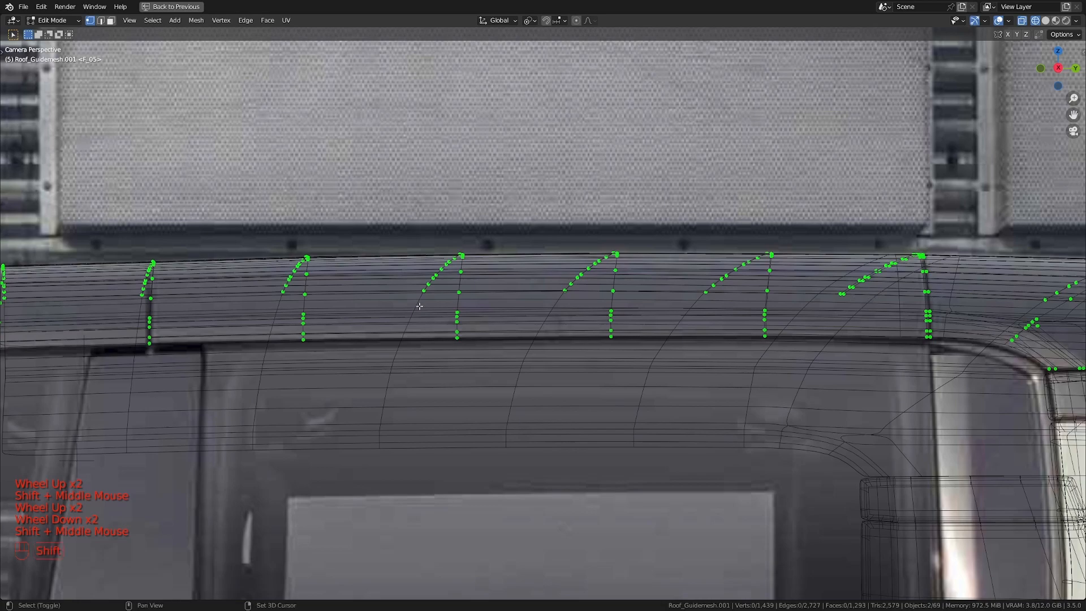
shift+middle_drag(419, 307, 762, 296)
scroll(463, 252, up, 2)
shift+middle_drag(463, 252, 652, 324)
scroll(572, 330, up, 1)
scroll(371, 355, down, 2)
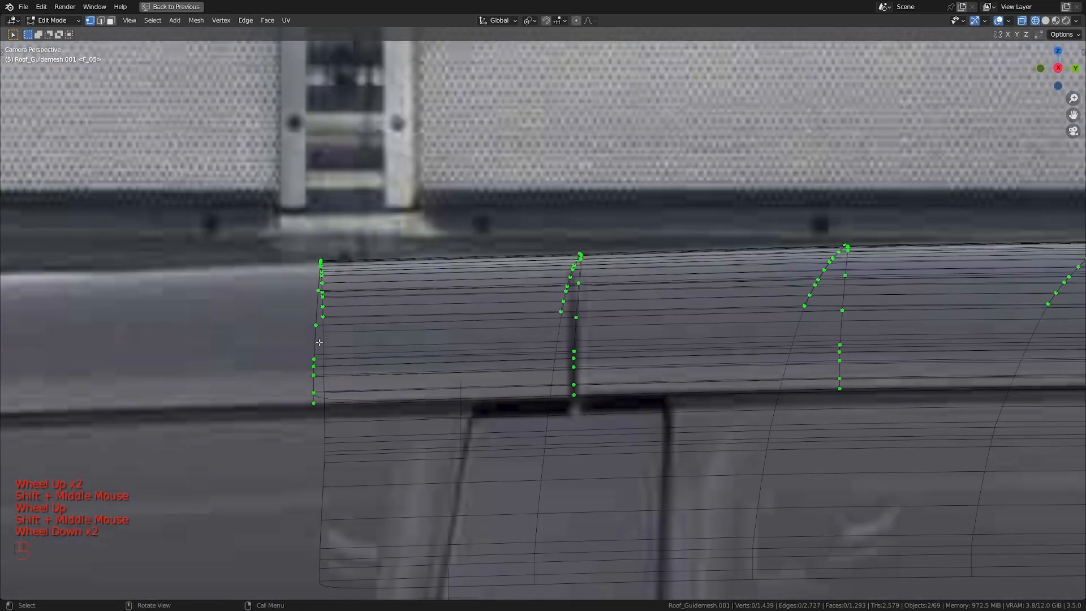
shift+middle_drag(559, 318, 485, 298)
scroll(485, 298, up, 3)
click(462, 366)
key(g)
click(466, 305)
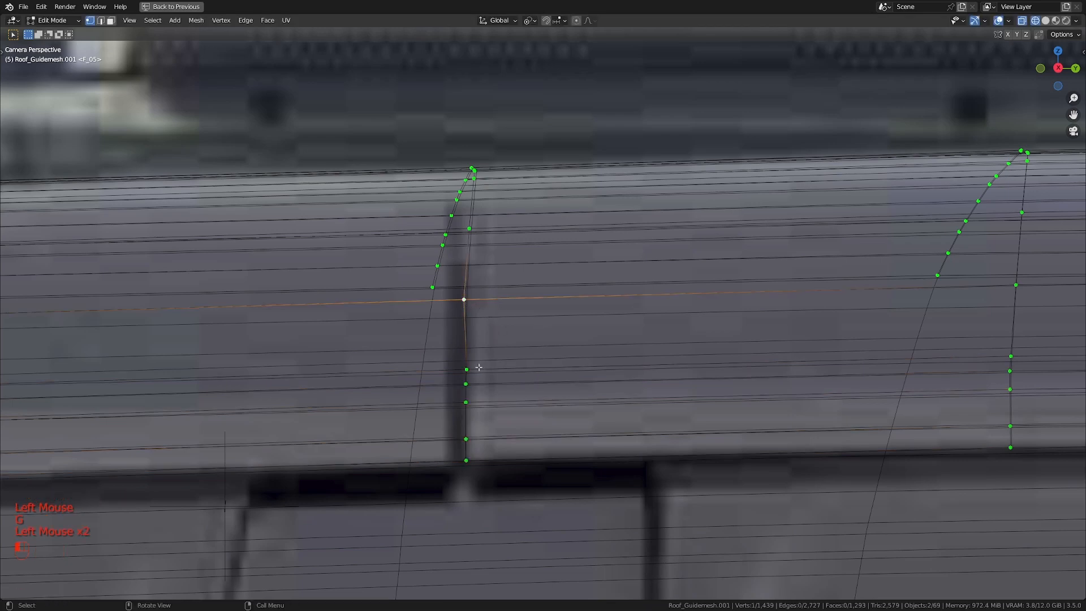
- Try to vertex-slide the cross loop's curved-side vertex along its edge at the photographed roof seam
key(g)
key(g)
click(530, 358)
key(g)
key(g)
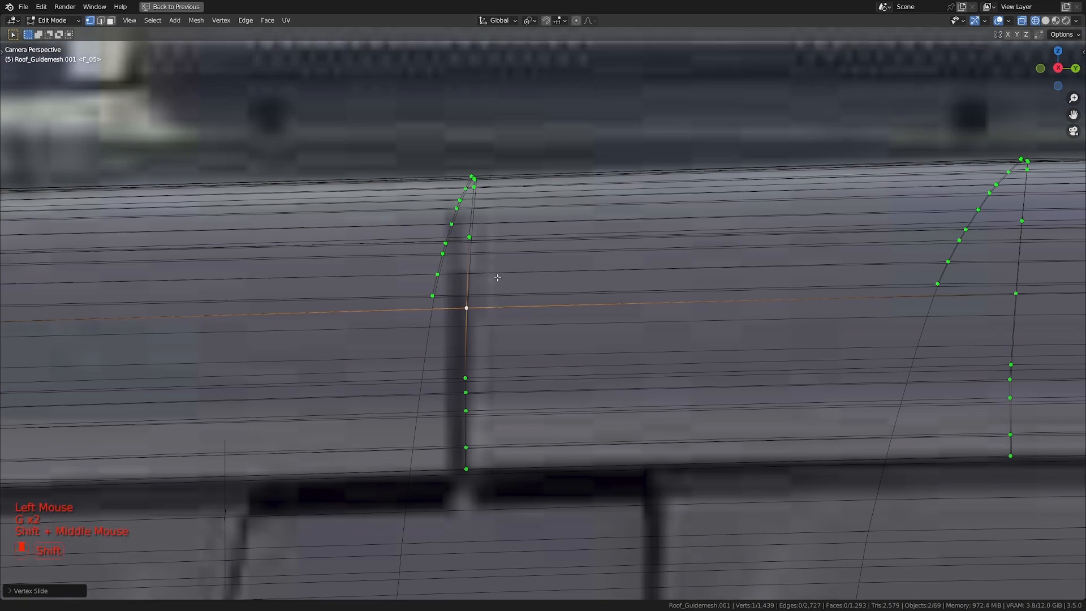
shift+middle_drag(496, 281, 504, 366)
key(ctrl+z)
- Select the cross loop's side section from the curved-side vertex to the lower corner and flatten it along Y to the corner vertex
shift+middle_drag(485, 462, 522, 350)
scroll(522, 350, up, 2)
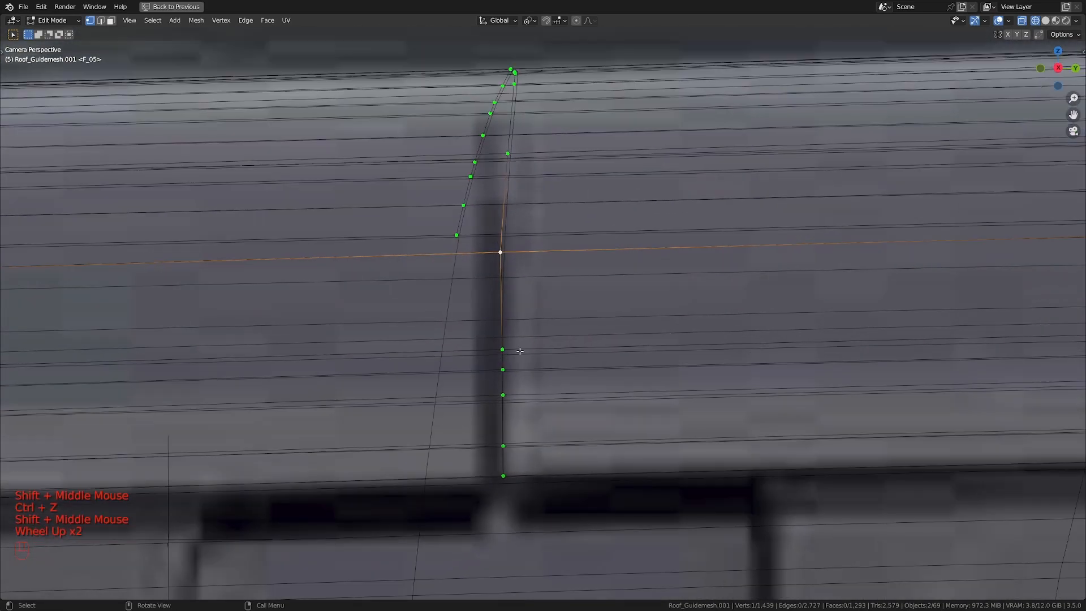
click(512, 475)
ctrl+click(500, 252)
key(s)
key(y)
key(0)
key(Return)
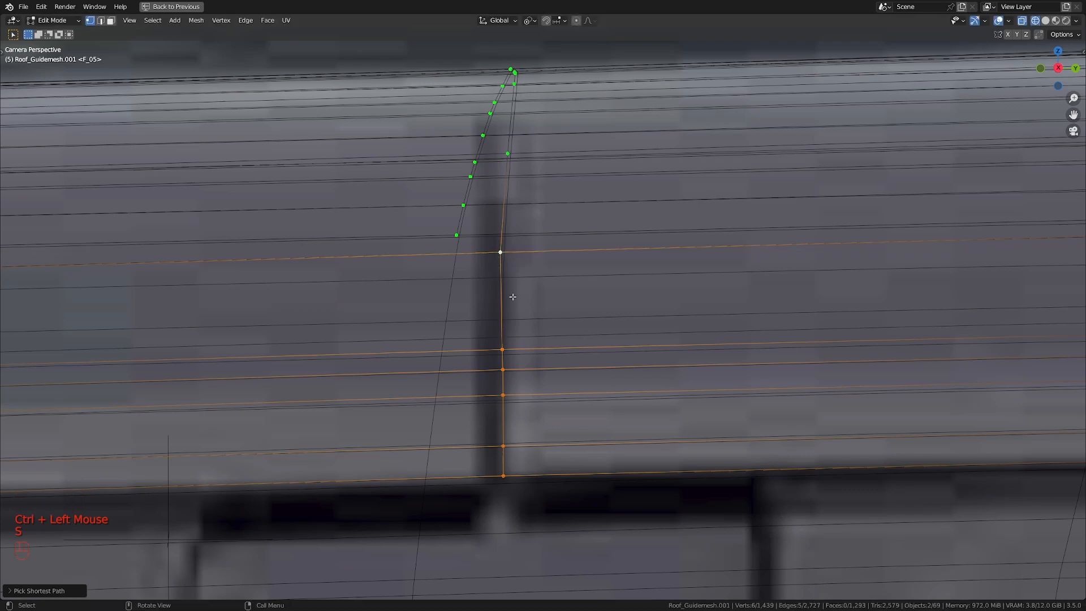
shift+double_click(507, 473)
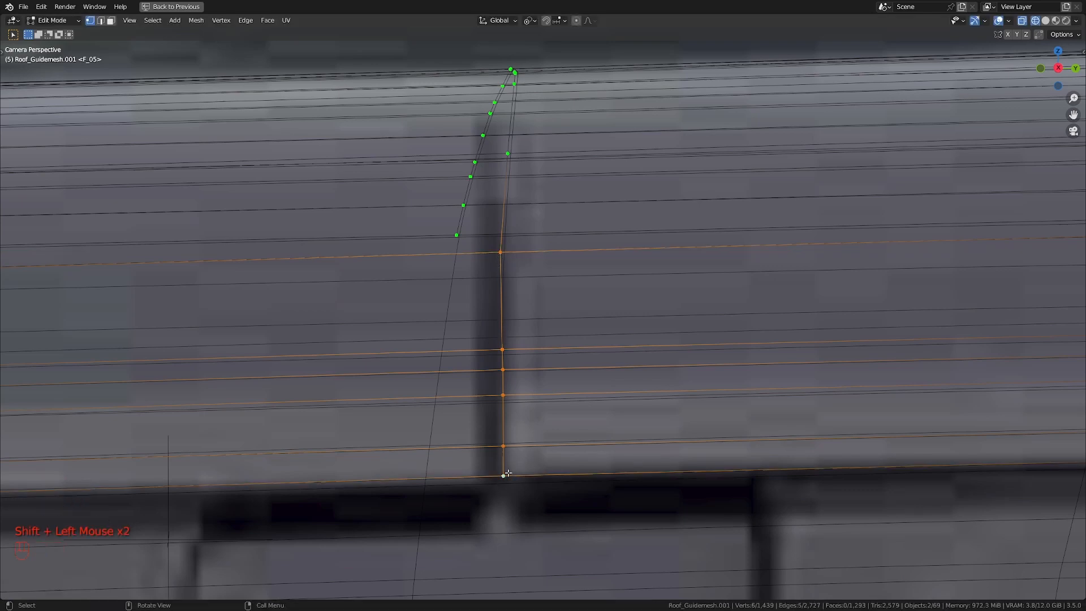
key(s)
key(y)
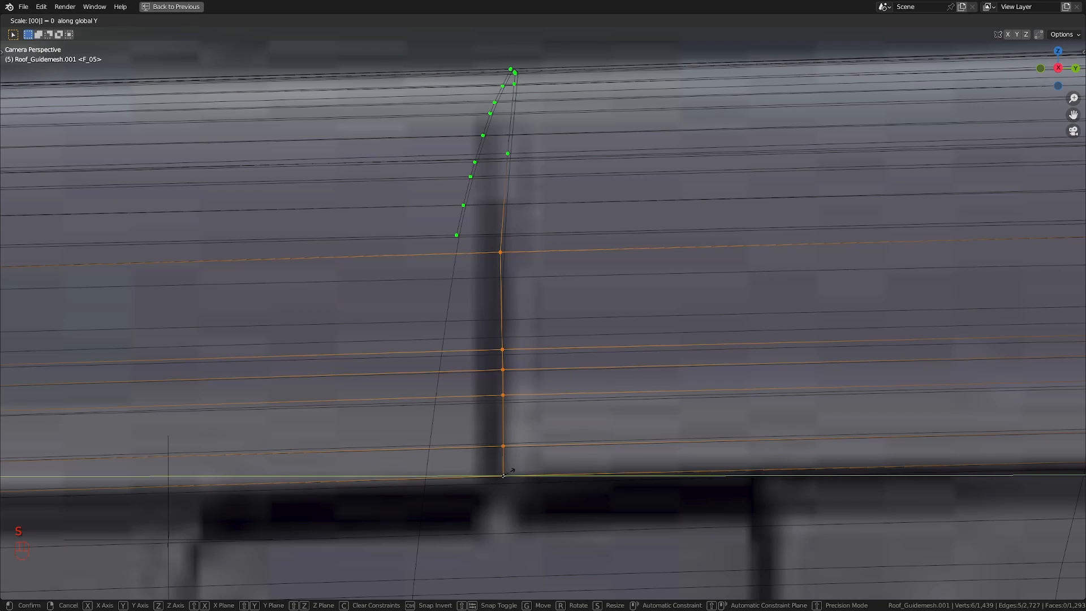
key(Return)
- In the F_05 camera, vertex-slide the cross loop's next vertex above the flattened section to line up with the photographed seam
middle_drag(527, 490, 658, 478)
scroll(707, 354, up, 2)
scroll(658, 478, up, 3)
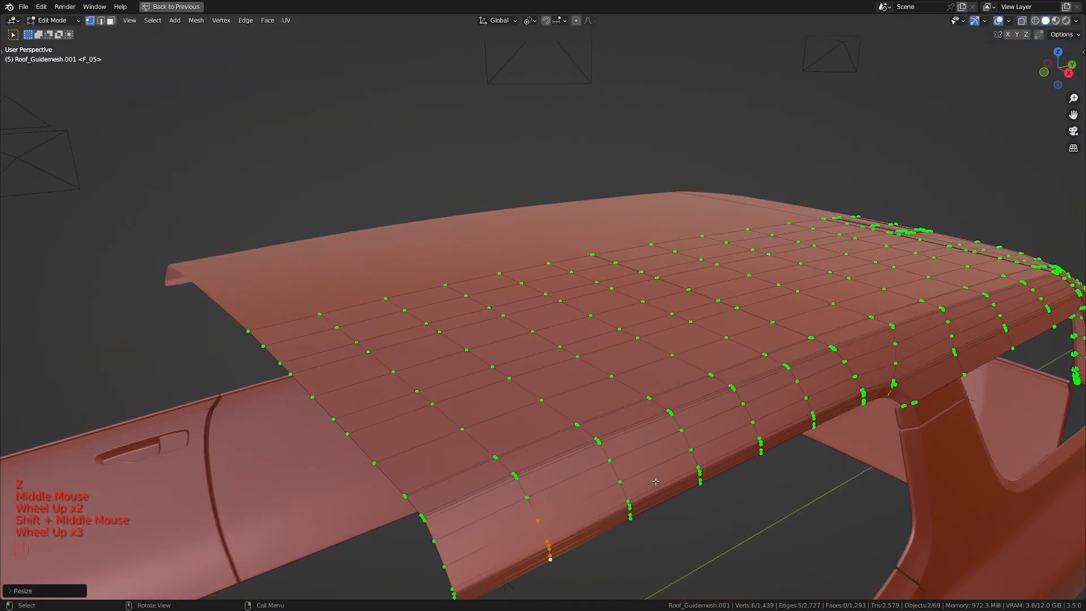
key(KP_0)
key(z)
scroll(580, 362, down, 1)
shift+middle_drag(579, 361, 599, 439)
scroll(599, 439, up, 1)
click(573, 392)
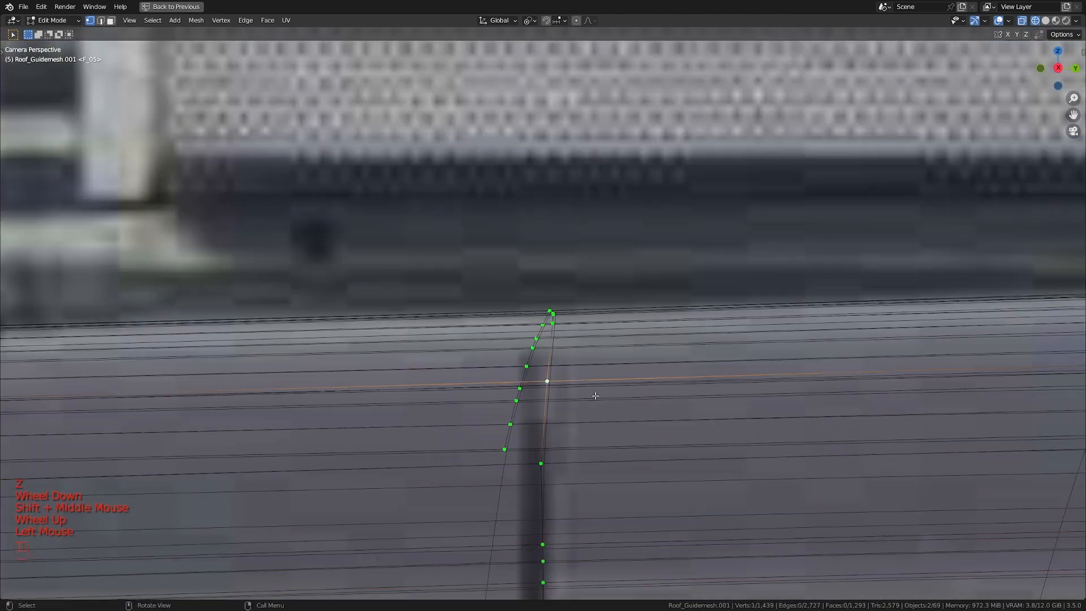
key(g)
key(g)
click(662, 404)
- Select the cross loop's section from the roof centre to the adjusted side vertex and flatten it along Y to that vertex
scroll(635, 413, down, 2)
middle_drag(635, 412, 650, 447)
scroll(653, 340, up, 2)
shift+middle_drag(652, 329, 571, 470)
scroll(572, 469, up, 1)
click(413, 190)
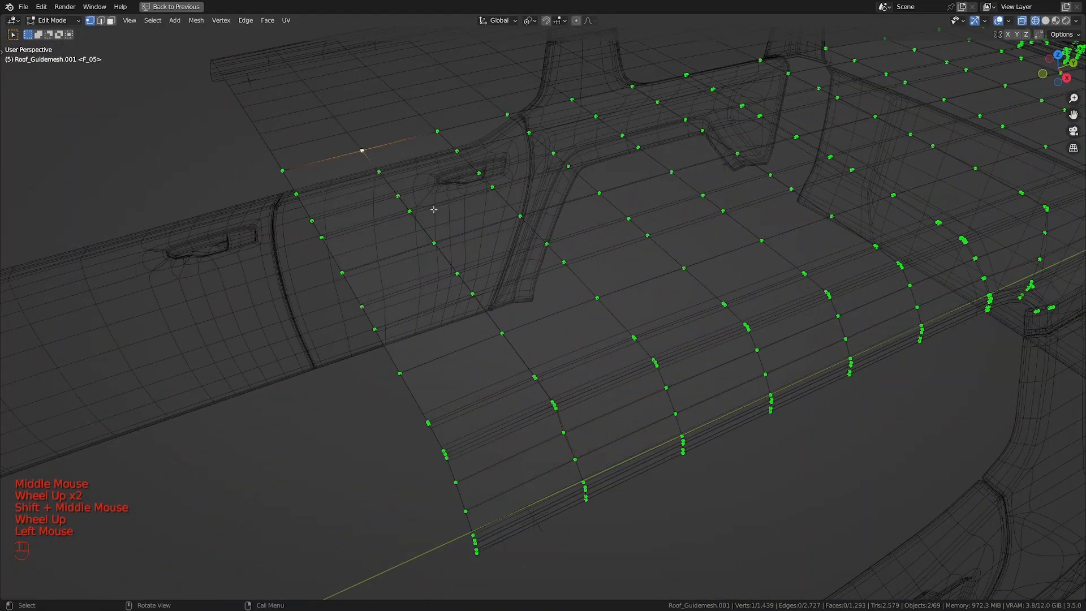
ctrl+click(562, 434)
key(s)
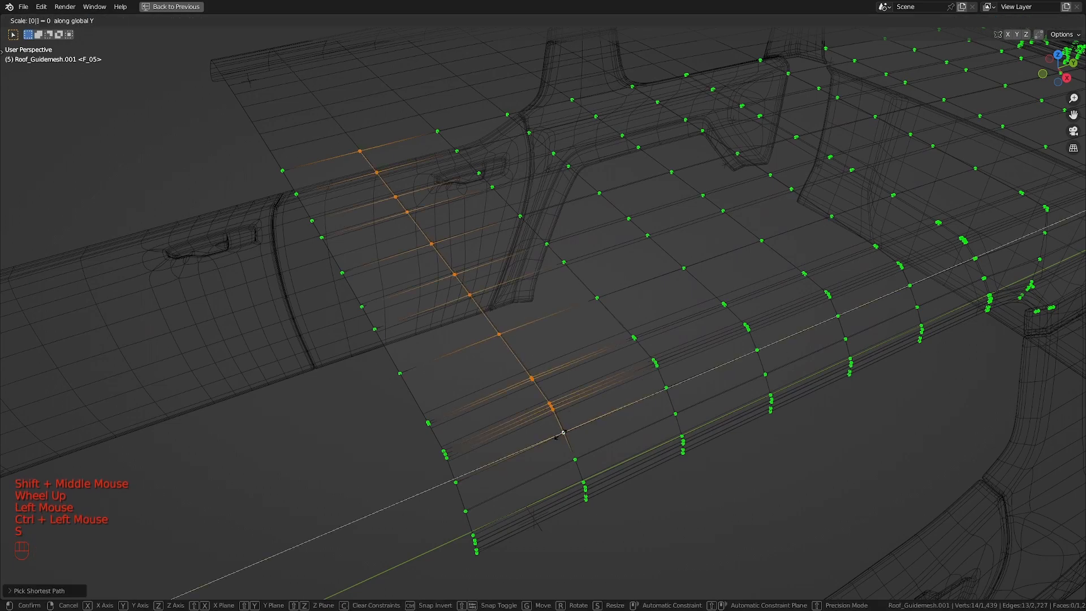
click(561, 434)
- In the F_05 camera, select the entire cross loop and flatten it along Y to its lower corner vertex
key(KP_0)
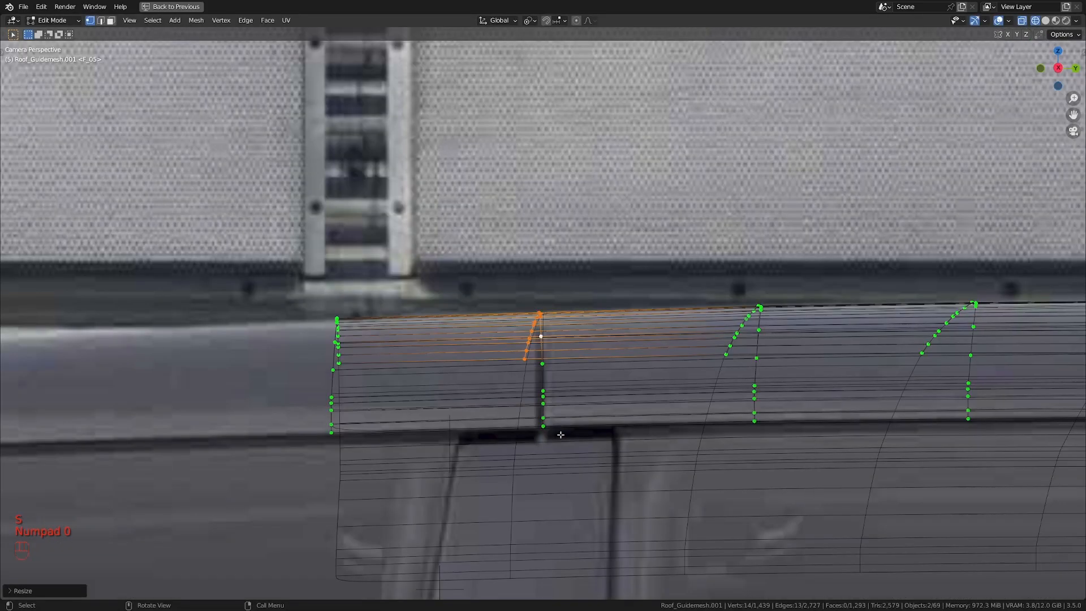
scroll(560, 434, up, 2)
alt+click(545, 417)
shift+click(547, 472)
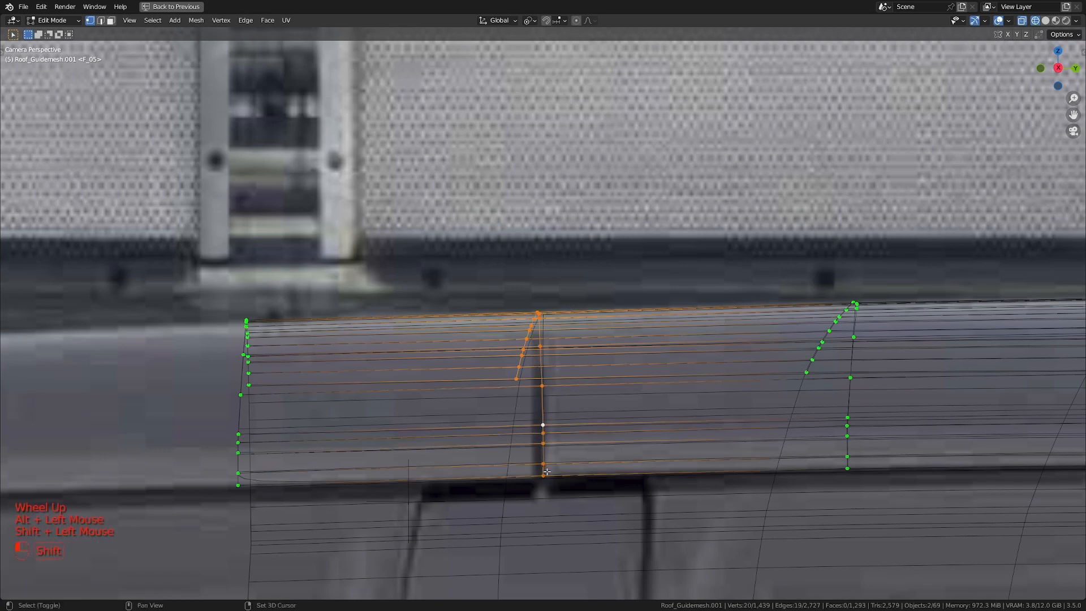
key(s)
click(546, 472)
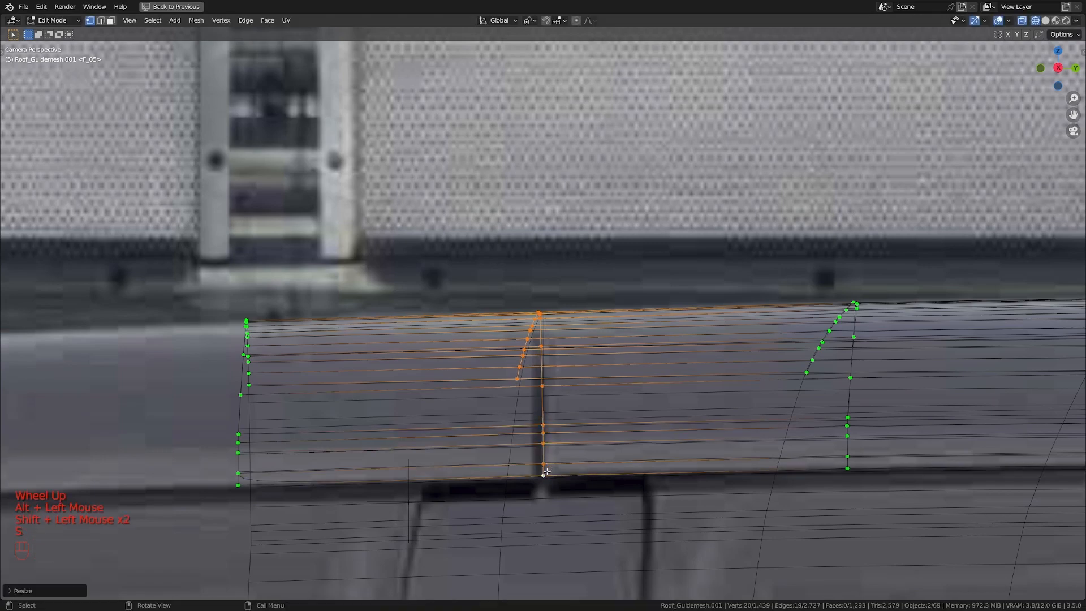
- Delete the foremost column of roof vertices ahead of the flattened cross loop
scroll(549, 471, down, 2)
shift+middle_drag(549, 472, 620, 457)
scroll(620, 456, up, 2)
drag(404, 257, 541, 547)
key(x)
click(517, 301)
- Add a loop cut just behind the roof's new front edge, sliding it close with Even enabled
scroll(638, 383, down, 2)
key(z)
scroll(637, 383, down, 2)
mouse_move(637, 383)
middle_down()
mouse_move(667, 460)
mouse_move(578, 417)
middle_up()
scroll(667, 459, up, 2)
scroll(634, 447, up, 1)
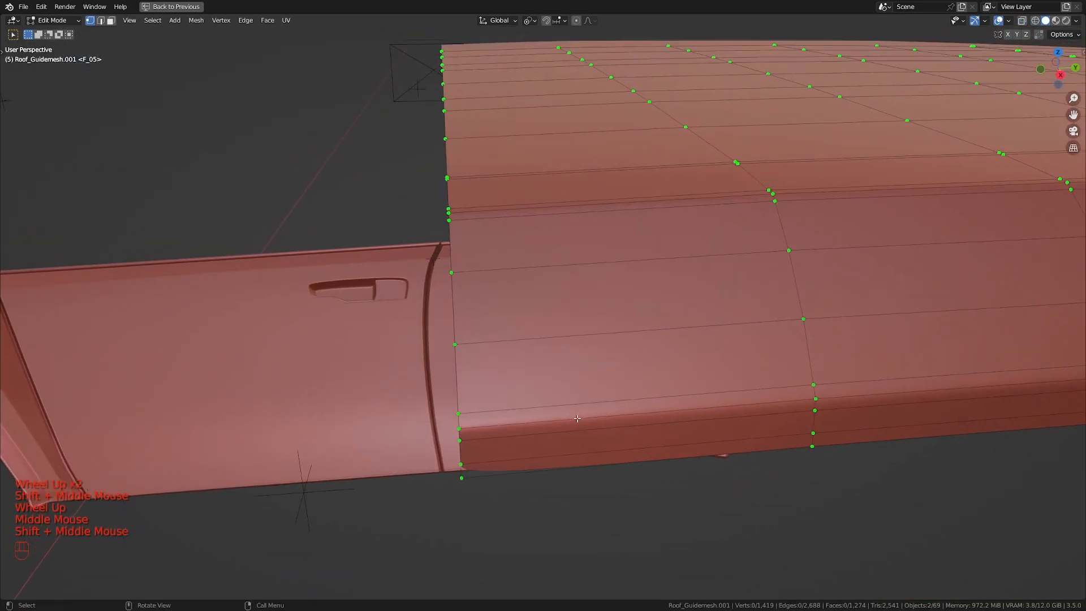
key(ctrl+r)
click(539, 408)
key(e)
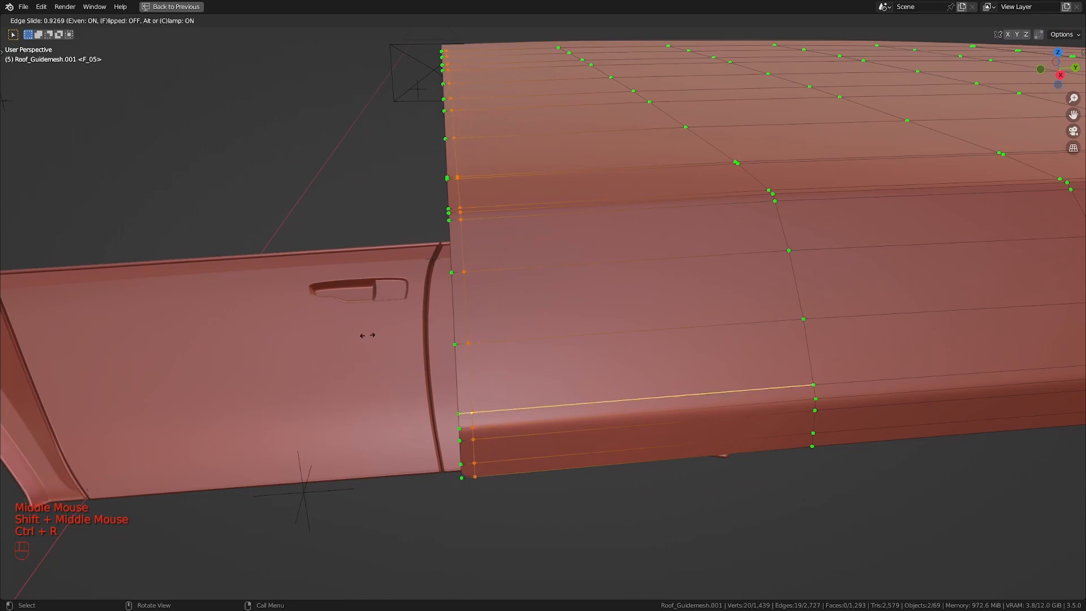
key(shift)
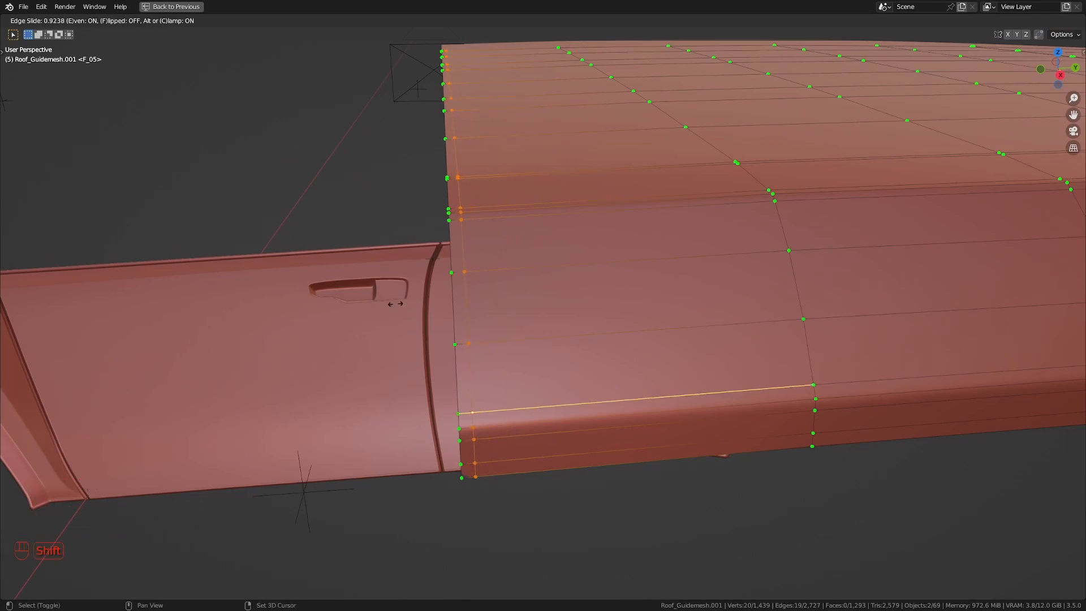
click(395, 304)
- Add a cross loop cut just ahead of the rear seam at the D-pillar, sliding it close with Even enabled
middle_drag(395, 303, 559, 360)
key(Tab)
key(Tab)
scroll(509, 345, up, 3)
scroll(559, 360, up, 2)
key(ctrl+r)
click(559, 359)
key(e)
key(f)
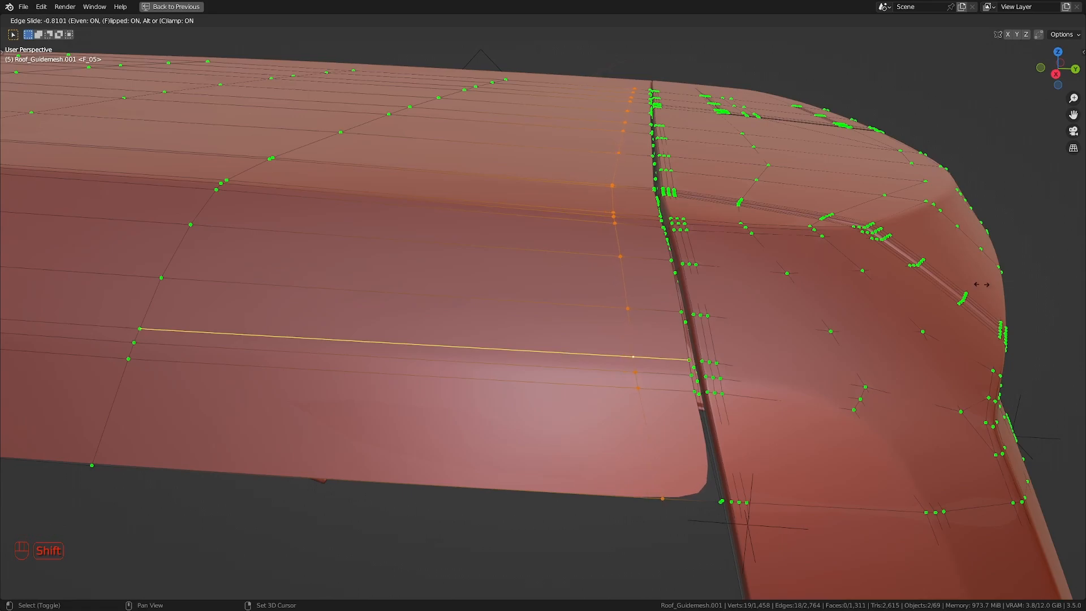
click(703, 209)
- Examine the roof side's lower edge near the rear seam in perspective and in the F_05 camera
scroll(703, 209, down, 4)
middle_drag(703, 209, 478, 352)
scroll(396, 226, up, 1)
scroll(305, 350, up, 2)
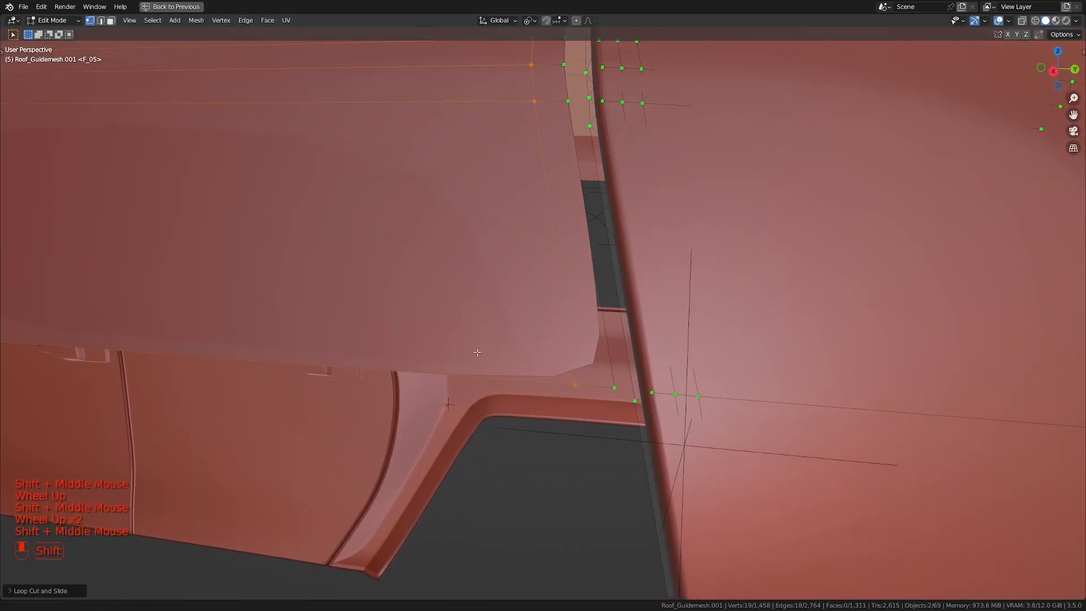
scroll(478, 353, down, 1)
key(KP_0)
key(z)
scroll(632, 350, up, 2)
mouse_move(632, 351)
shift+middle_down()
mouse_move(660, 394)
mouse_move(756, 368)
mouse_move(322, 354)
shift+middle_up()
scroll(660, 394, up, 2)
key(z)
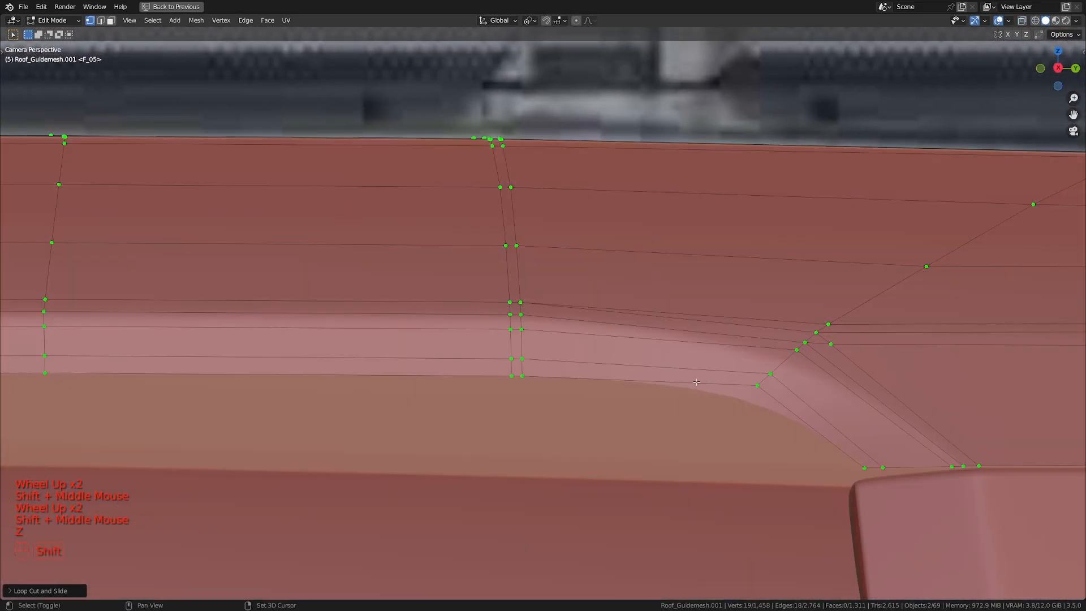
scroll(757, 368, up, 2)
scroll(418, 378, up, 1)
- Add a lengthwise loop cut along the roof side, sliding it close to the lower edge
mouse_move(418, 378)
middle_down()
mouse_move(453, 368)
mouse_move(435, 377)
middle_up()
middle_drag(436, 376, 503, 394)
shift+middle_drag(502, 394, 531, 372)
key(ctrl+r)
click(608, 396)
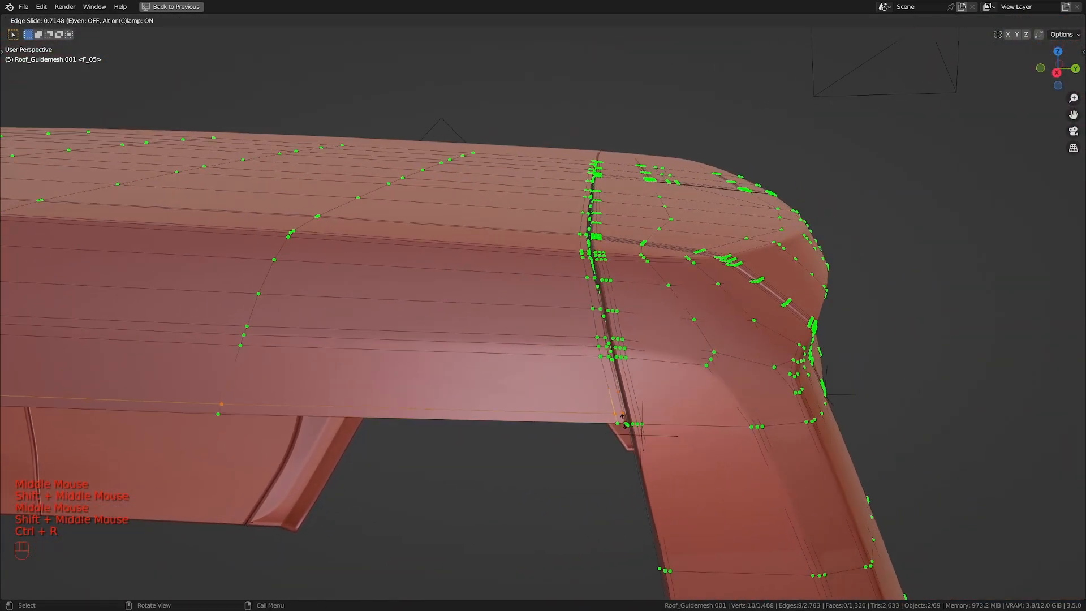
click(658, 431)
- Select the two closely spaced lengthwise loops on the roof and delete the narrow strip of faces between them
scroll(658, 431, down, 1)
middle_drag(658, 432, 599, 340)
scroll(538, 385, up, 1)
alt+click(529, 361)
alt+shift+click(527, 360)
key(x)
click(564, 368)
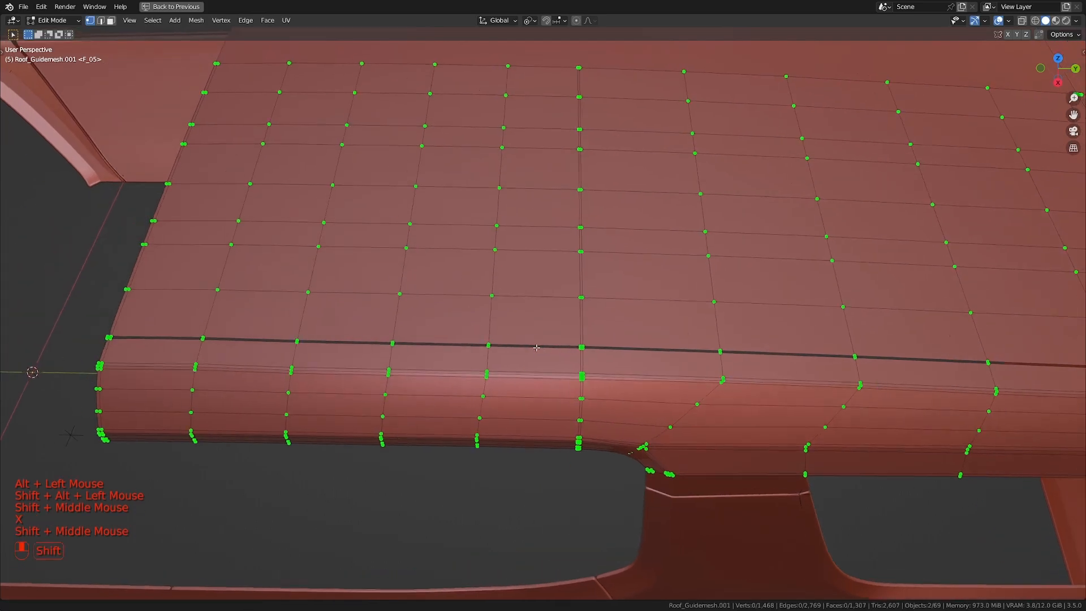
- Select the two closely spaced cross loops on both sides of the lengthwise gap and delete the faces between them
scroll(600, 339, up, 1)
alt+click(605, 329)
alt+shift+click(613, 324)
alt+shift+click(603, 430)
alt+shift+click(603, 447)
key(x)
click(605, 420)
scroll(585, 416, down, 2)
key(Tab)
middle_drag(584, 418, 600, 435)
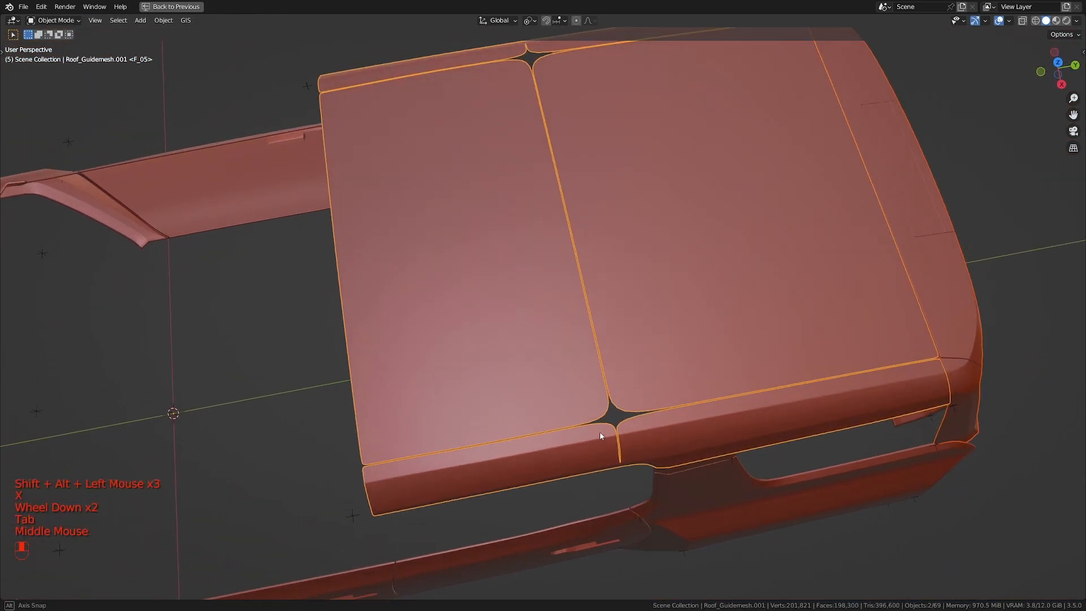
- Add a loop cut on the front centre panel, sliding it close to the cross gap with Even enabled
scroll(614, 338, up, 2)
key(Tab)
shift+middle_drag(519, 417, 601, 323)
mouse_move(601, 323)
shift+middle_down()
mouse_move(630, 341)
mouse_move(588, 326)
shift+middle_up()
scroll(630, 341, up, 1)
scroll(588, 326, up, 1)
key(ctrl+r)
click(566, 362)
key(e)
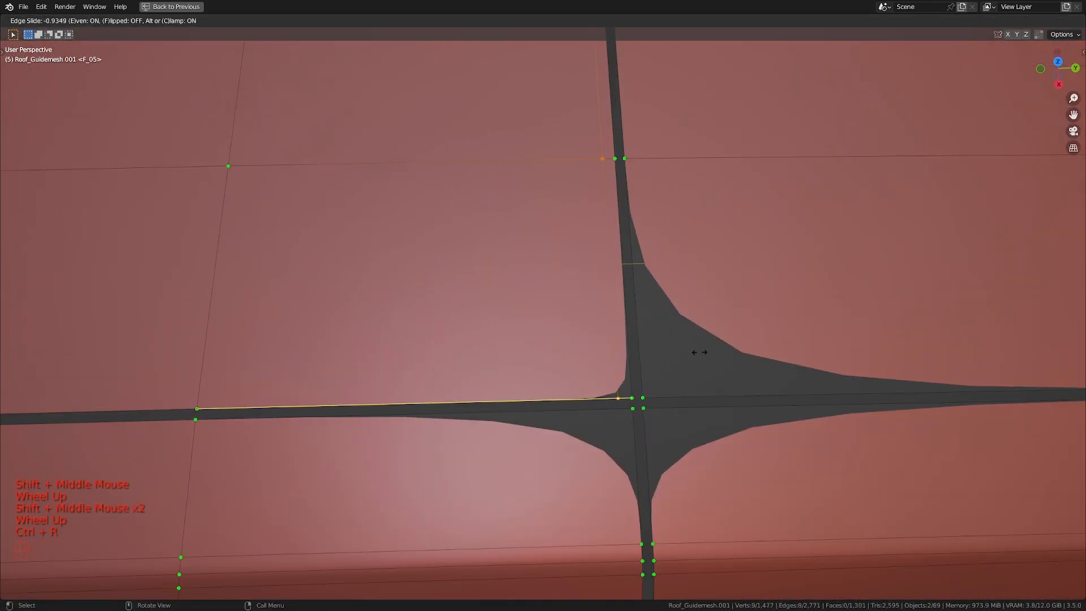
shift+click(737, 341)
- Add loop cuts beside the cross gap on the front side panel and both rear panels, sliding each close to the gap
shift+middle_drag(669, 509, 587, 396)
key(ctrl+r)
click(305, 298)
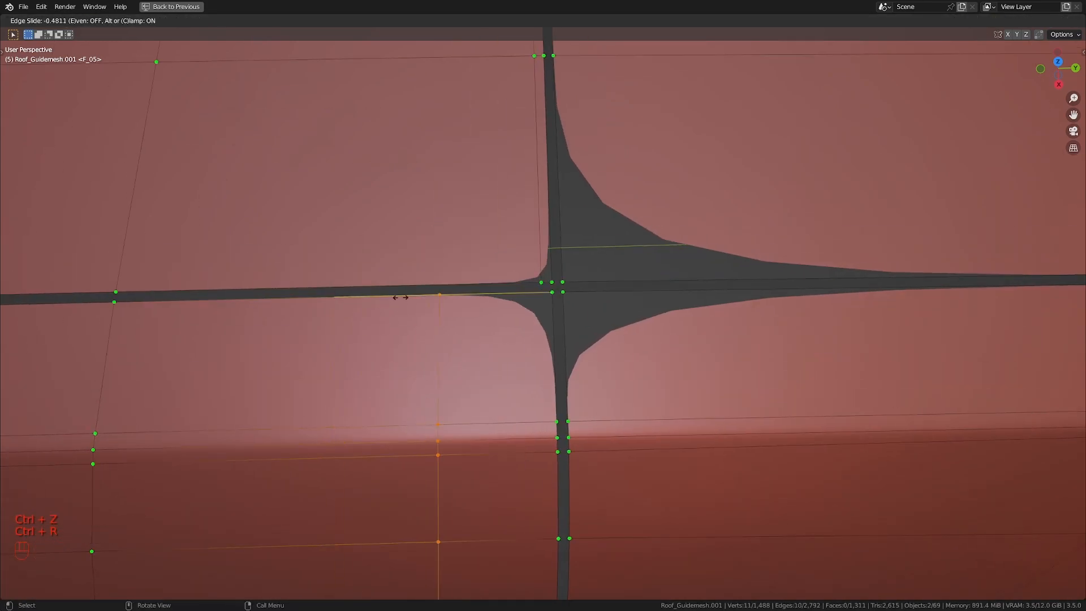
key(e)
key(f)
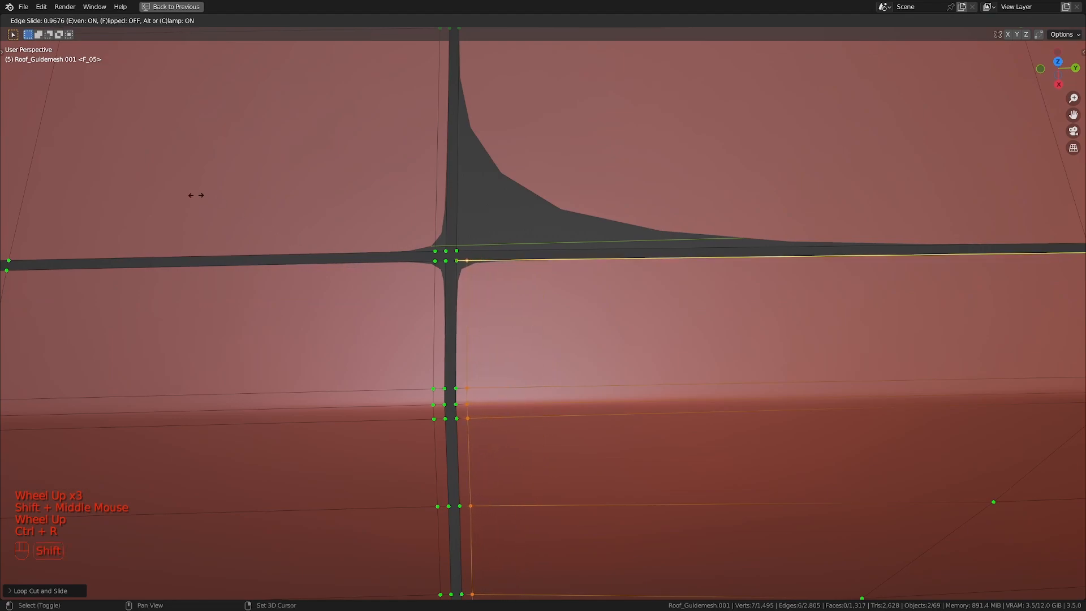
key(e)
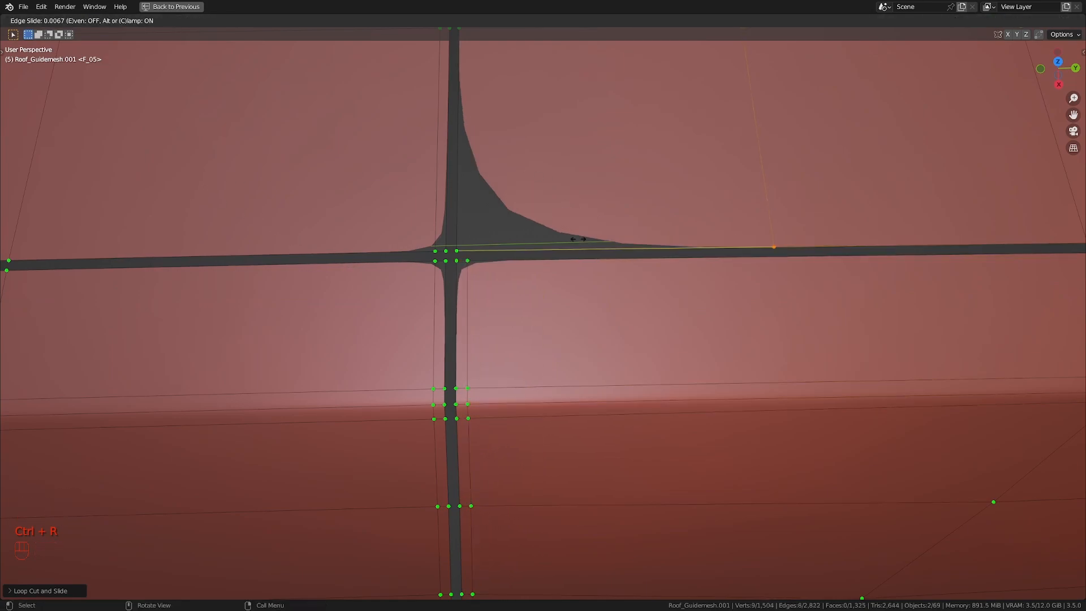
click(283, 191)
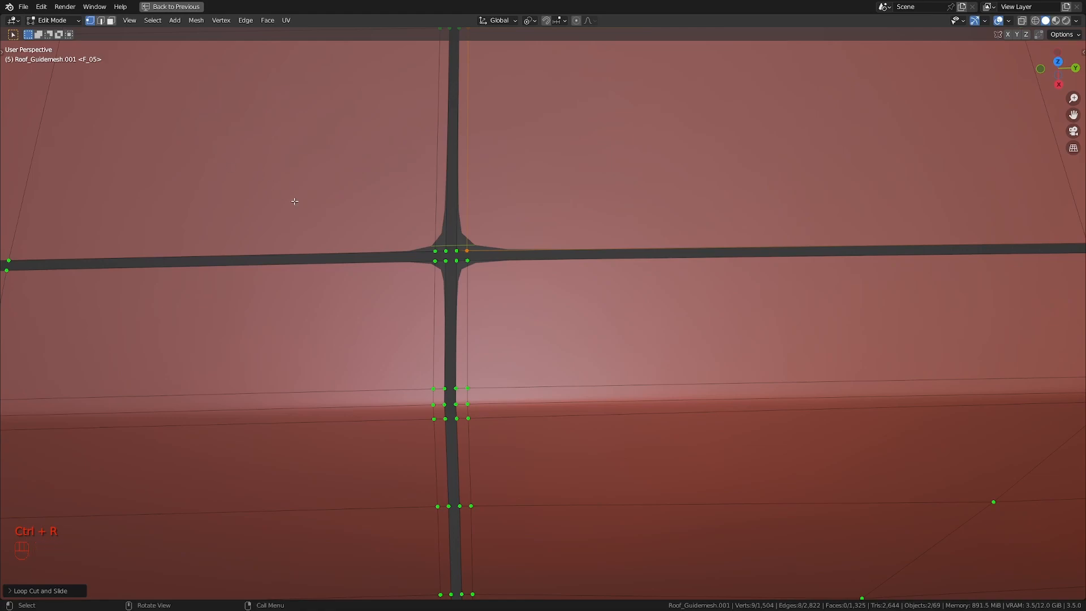
- Add lengthwise loop cuts on the front and rear side panels, sliding each close to the lengthwise gap
scroll(283, 192, down, 2)
shift+middle_drag(283, 192, 460, 341)
scroll(460, 341, up, 2)
shift+middle_drag(957, 405, 570, 372)
ctrl+middle_drag(570, 373, 461, 354)
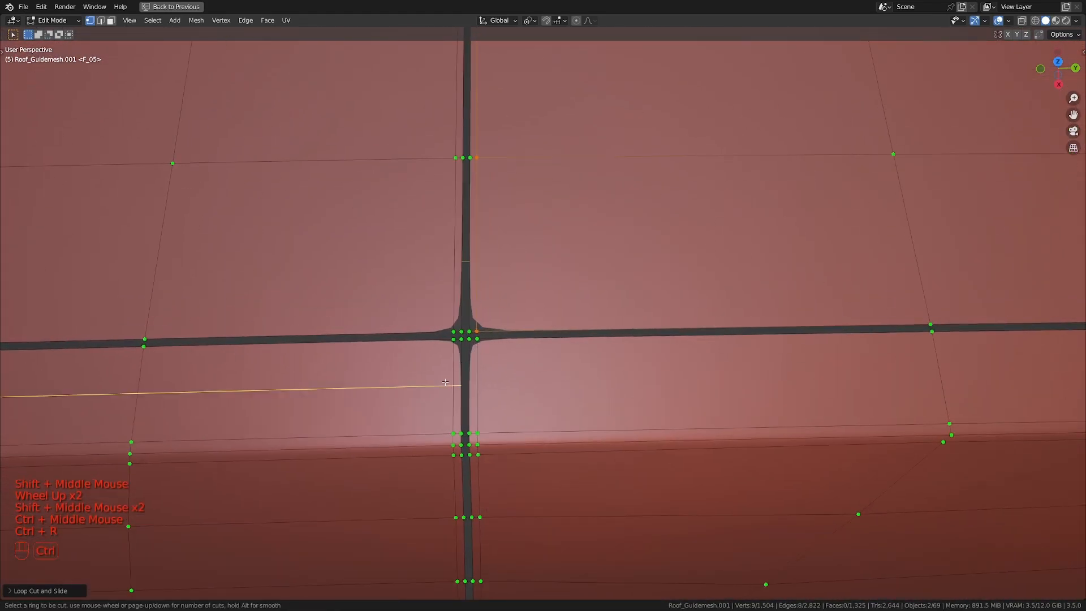
key(ctrl+r)
click(460, 355)
click(471, 343)
key(ctrl+r)
click(476, 347)
click(484, 340)
- Add lengthwise loop cuts on the front and rear centre panels, sliding each close to the lengthwise gap with Even enabled
key(ctrl+r)
click(467, 327)
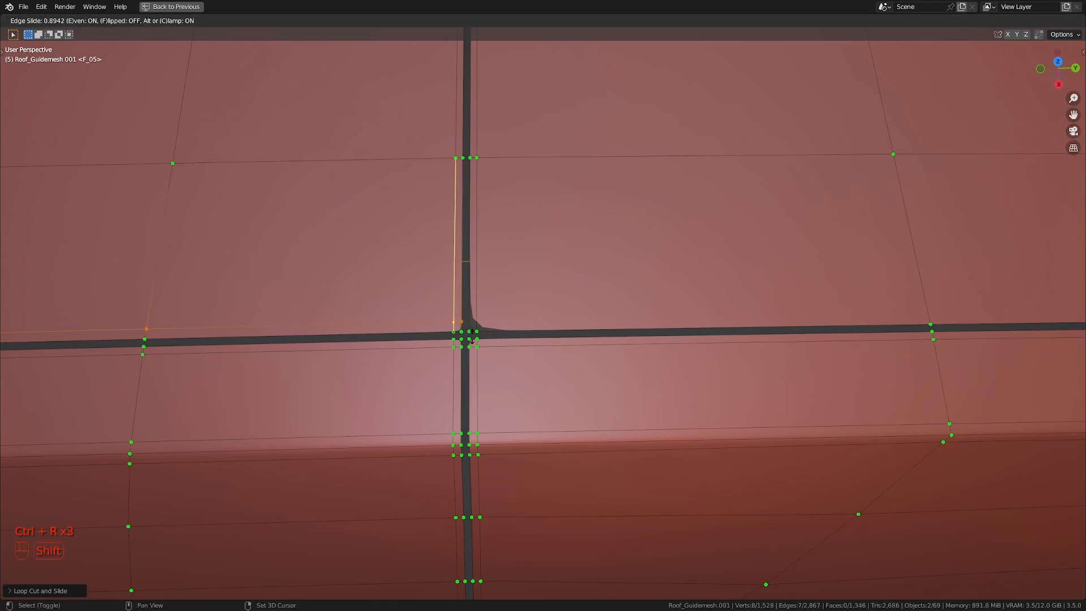
click(482, 358)
key(ctrl+r)
click(491, 356)
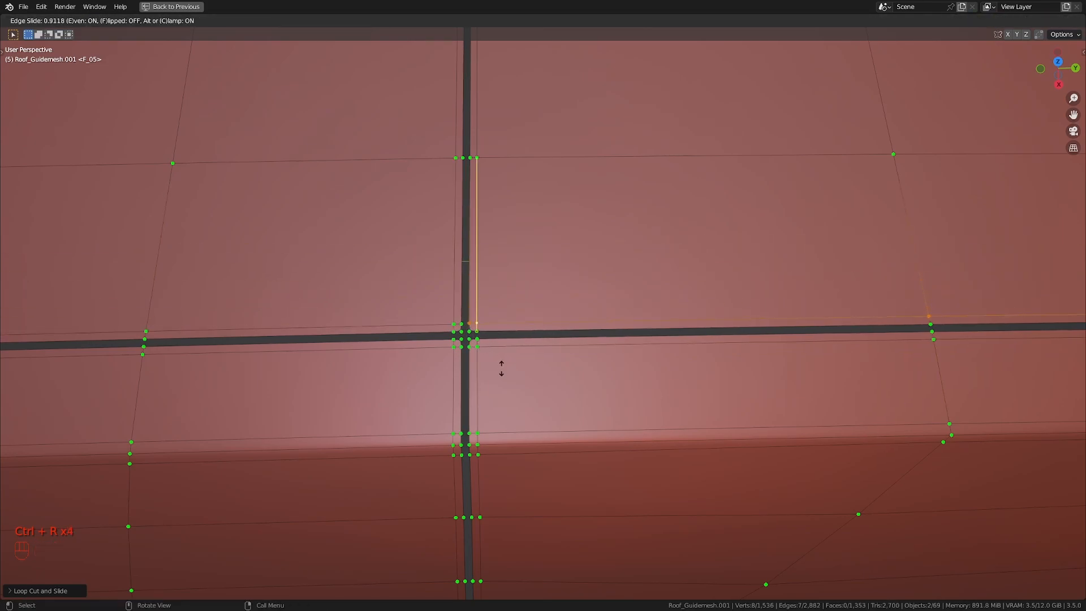
click(501, 370)
- Compare the rear roof panels and their corner gaps with the vehicle photos in several camera views
scroll(501, 370, down, 1)
shift+middle_drag(501, 370, 563, 341)
key(a)
key(a)
scroll(568, 373, up, 2)
scroll(562, 342, up, 1)
alt+click(562, 341)
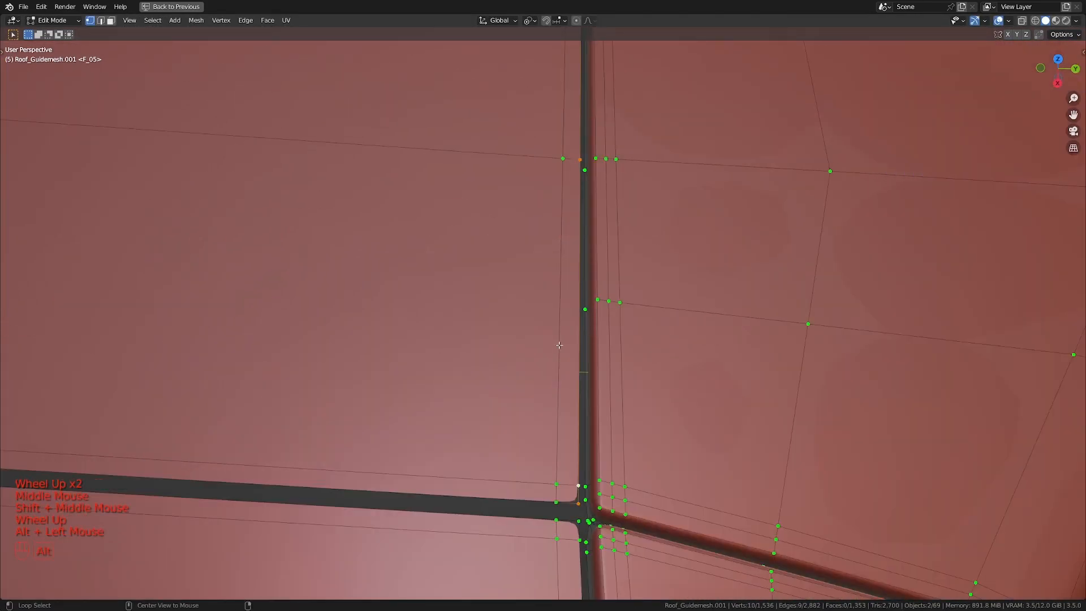
key(KP_0)
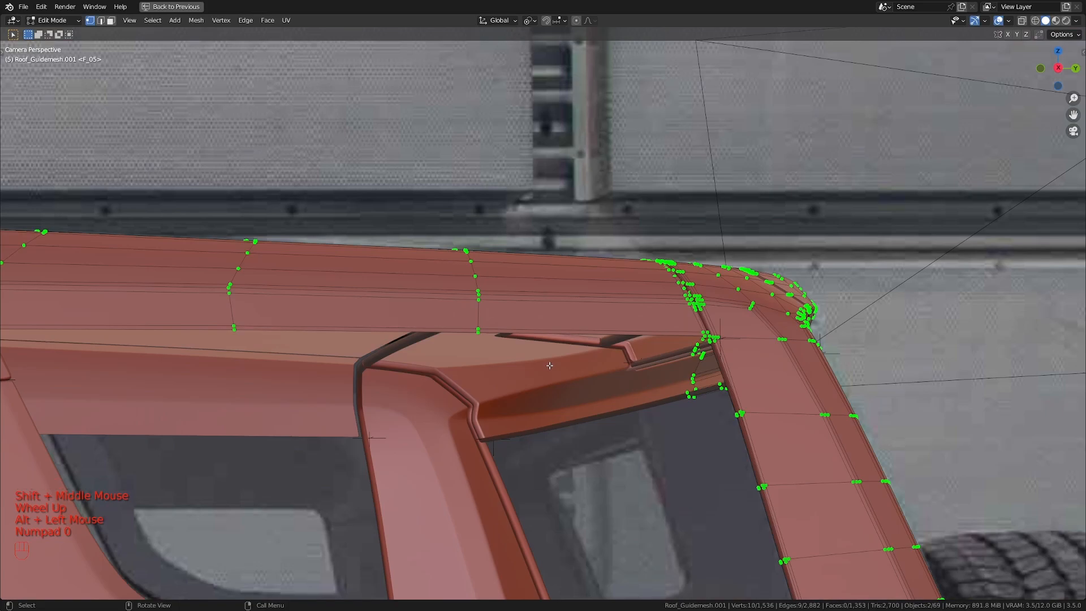
key(Left)
key(Right)
key(Right)
key(Right)
key(Left)
scroll(349, 233, down, 2)
shift+middle_drag(349, 233, 431, 488)
scroll(431, 487, up, 1)
key(z)
scroll(597, 426, up, 1)
mouse_move(597, 425)
shift+middle_down()
mouse_move(566, 396)
mouse_move(418, 331)
mouse_move(514, 323)
shift+middle_up()
scroll(566, 396, up, 1)
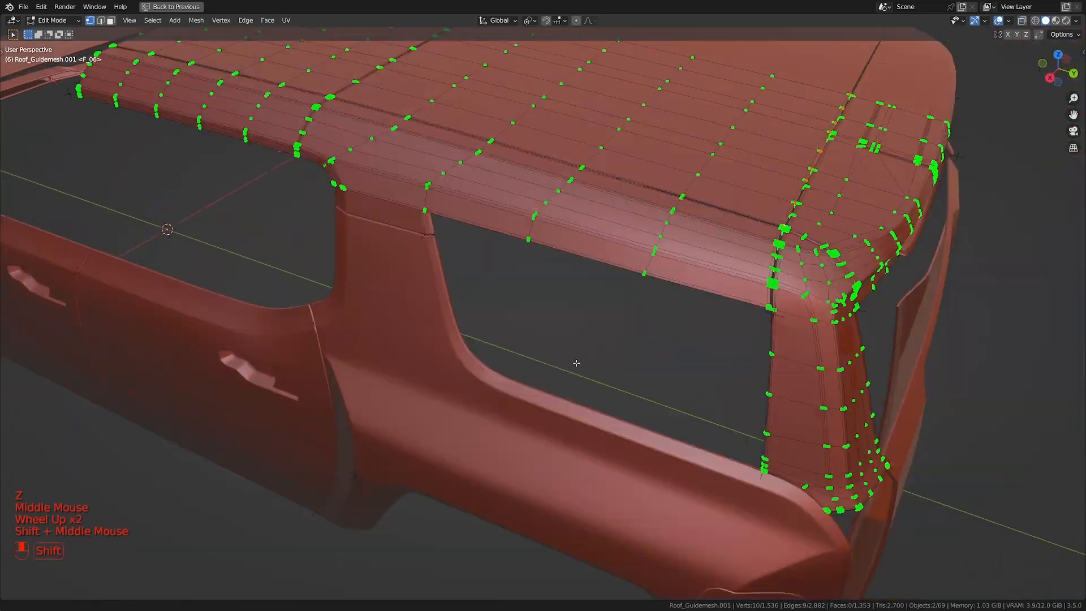
- Slide the supporting loop beside the rear gap on the rear centre panel slightly farther from the gap
shift+middle_drag(575, 364, 498, 441)
scroll(619, 362, up, 1)
alt+click(573, 369)
shift+middle_drag(614, 342, 568, 382)
scroll(569, 382, up, 2)
key(g)
key(g)
right_click(568, 383)
shift+middle_drag(415, 515, 569, 391)
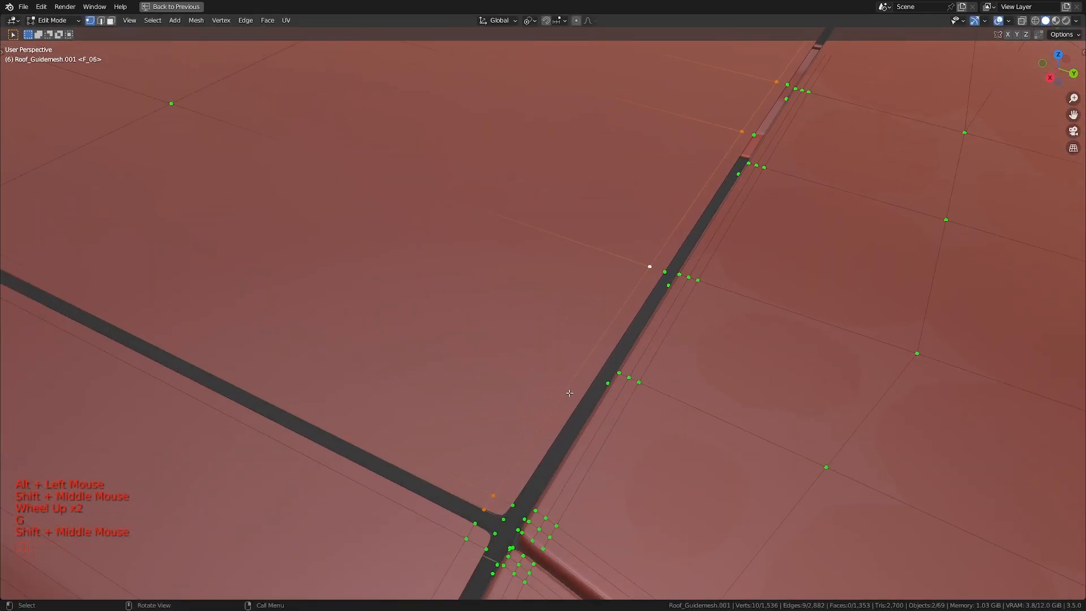
key(g)
key(g)
click(521, 345)
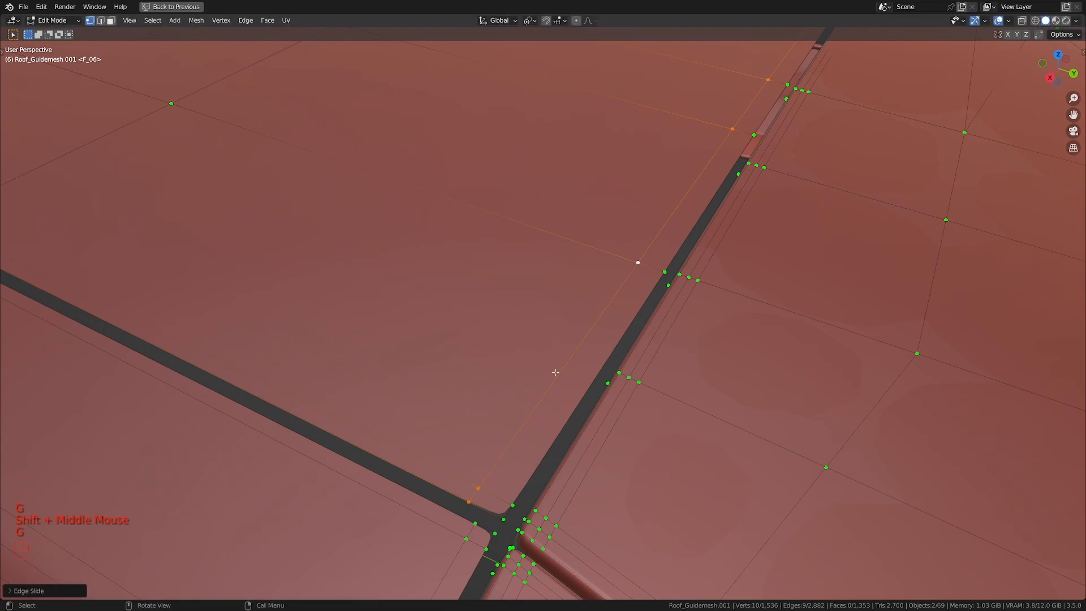
- Lower the rear centre panel's border edge loop at the rear gap slightly along global Z
alt+click(584, 394)
click(505, 502)
key(KP_Decimal)
key(ctrl+z)
scroll(504, 501, down, 4)
middle_drag(504, 502, 562, 494)
scroll(562, 494, up, 1)
key(g)
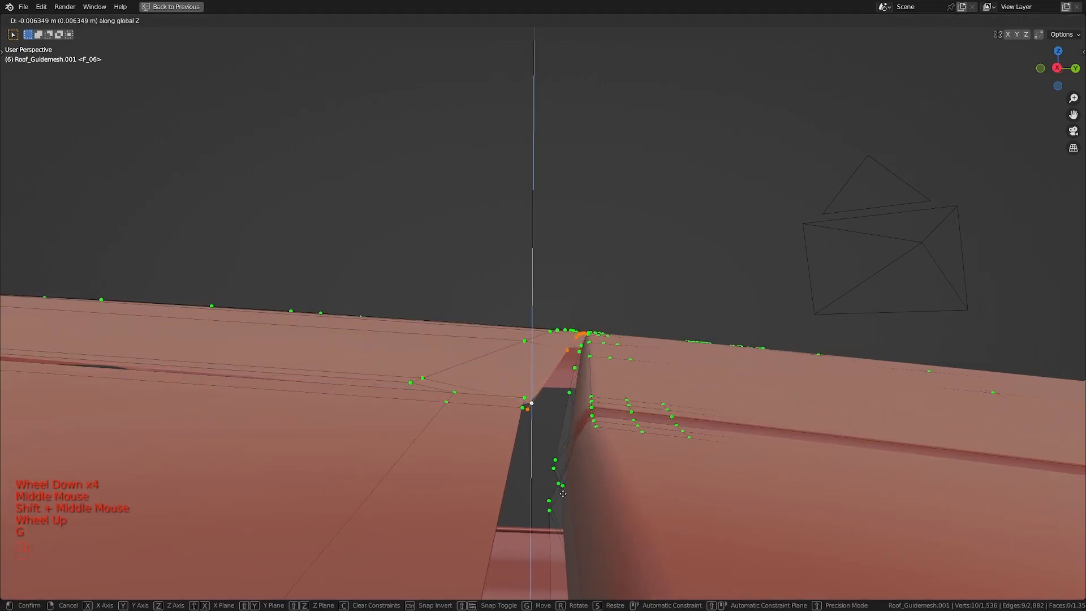
click(573, 517)
middle_drag(574, 517, 532, 527)
key(g)
click(571, 493)
- Add a loop cut just inward of the rear supporting loop on the rear centre panel, with Even and Flipped enabled
scroll(500, 490, down, 2)
scroll(500, 491, down, 1)
shift+scroll(500, 490, down, 1)
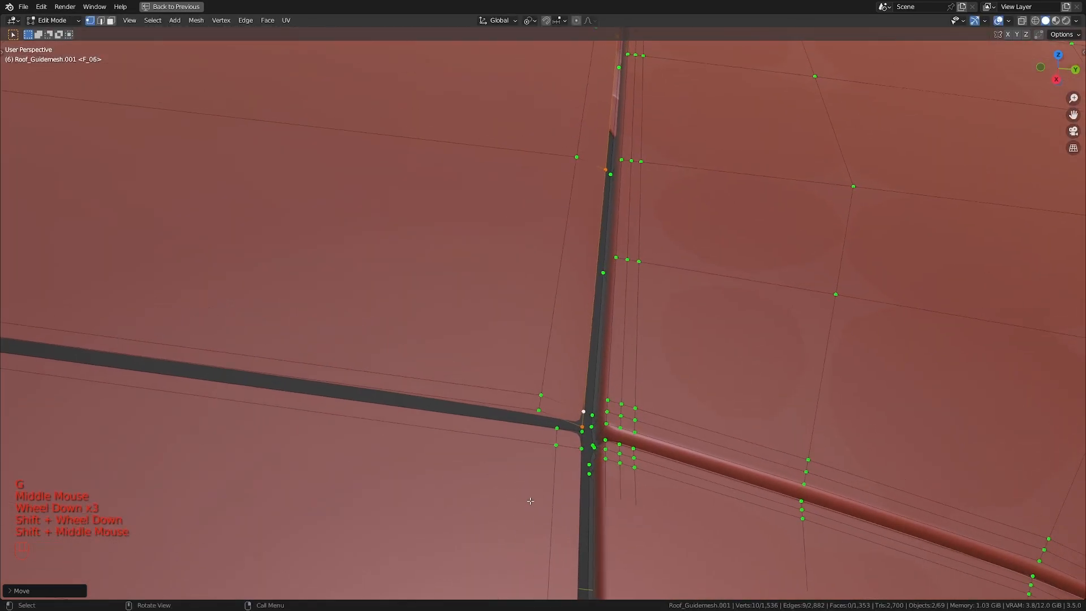
key(ctrl+r)
click(410, 383)
key(e)
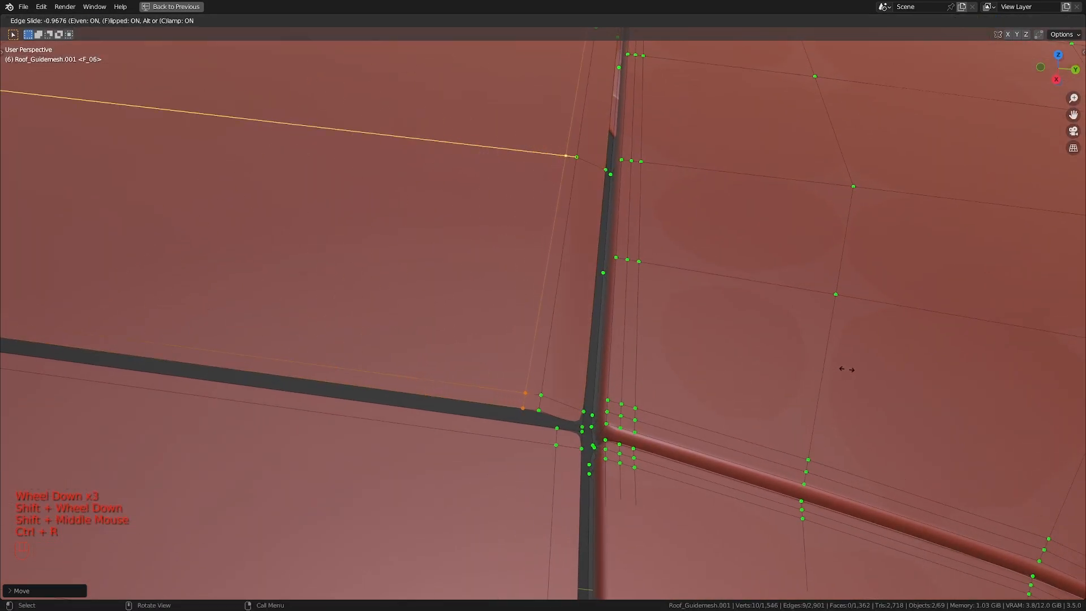
key(shift)
shift+click(820, 355)
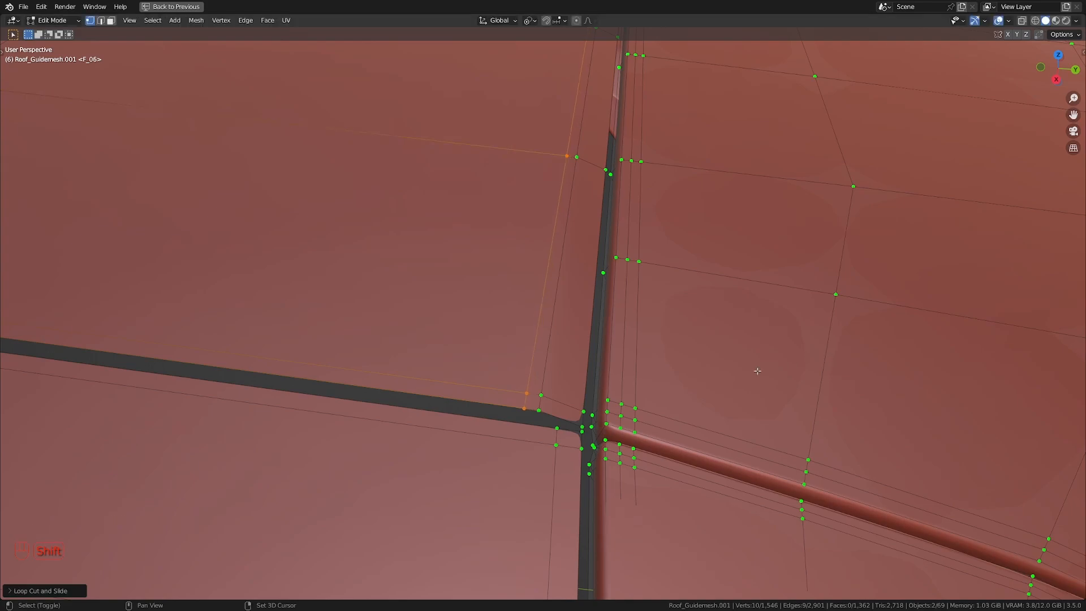
- Add two more loop cuts between the supporting loop and the lowered rear border, using Even for the first
middle_drag(790, 362, 749, 322)
scroll(492, 407, up, 1)
key(ctrl+r)
click(533, 450)
key(e)
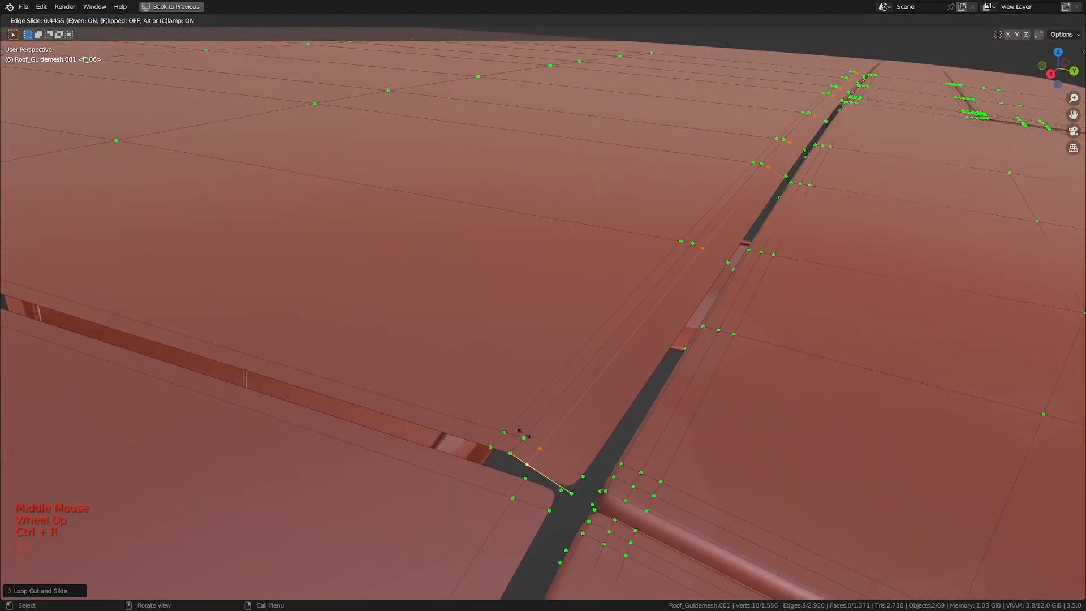
click(533, 434)
middle_drag(533, 433, 544, 495)
key(ctrl+r)
click(572, 458)
click(580, 458)
- Inspect the lowered rear edge and the overall roof surface in Object Mode
scroll(580, 458, down, 5)
key(Tab)
scroll(536, 444, down, 1)
key(a)
key(a)
scroll(543, 495, down, 5)
shift+middle_drag(481, 238, 674, 270)
scroll(674, 269, up, 1)
scroll(674, 269, down, 2)
shift+middle_drag(615, 330, 560, 396)
- Compare the roof guide mesh's loops with the photographed ribs and seams in wireframe through camera F_06
key(KP_0)
key(z)
scroll(517, 358, down, 3)
key(Tab)
mouse_move(517, 358)
shift+middle_down()
mouse_move(388, 346)
mouse_move(483, 360)
shift+middle_up()
scroll(388, 346, up, 1)
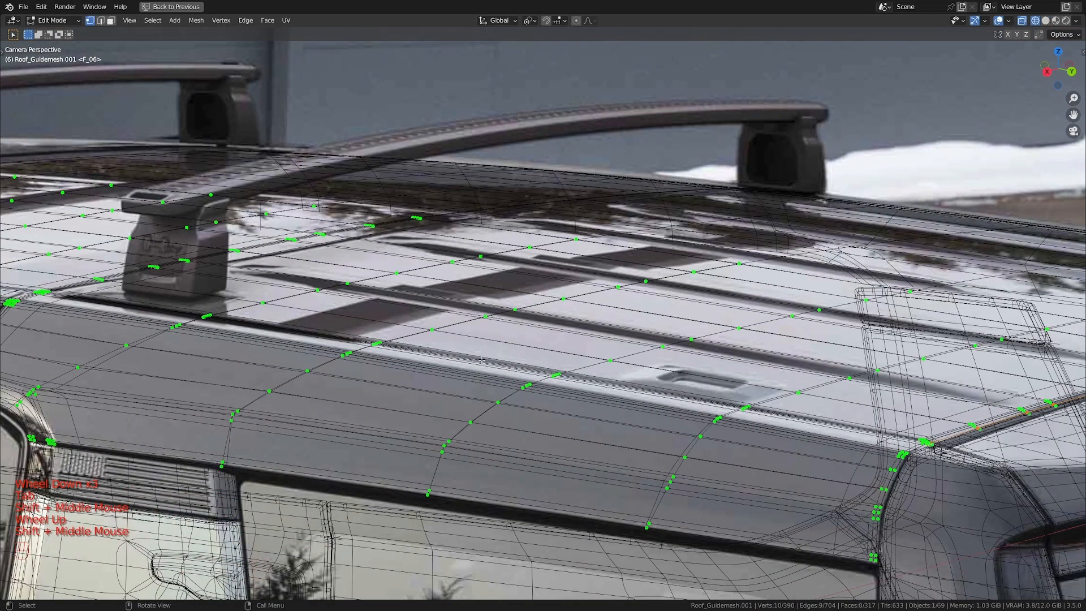
key(KP_0)
key(KP_0)
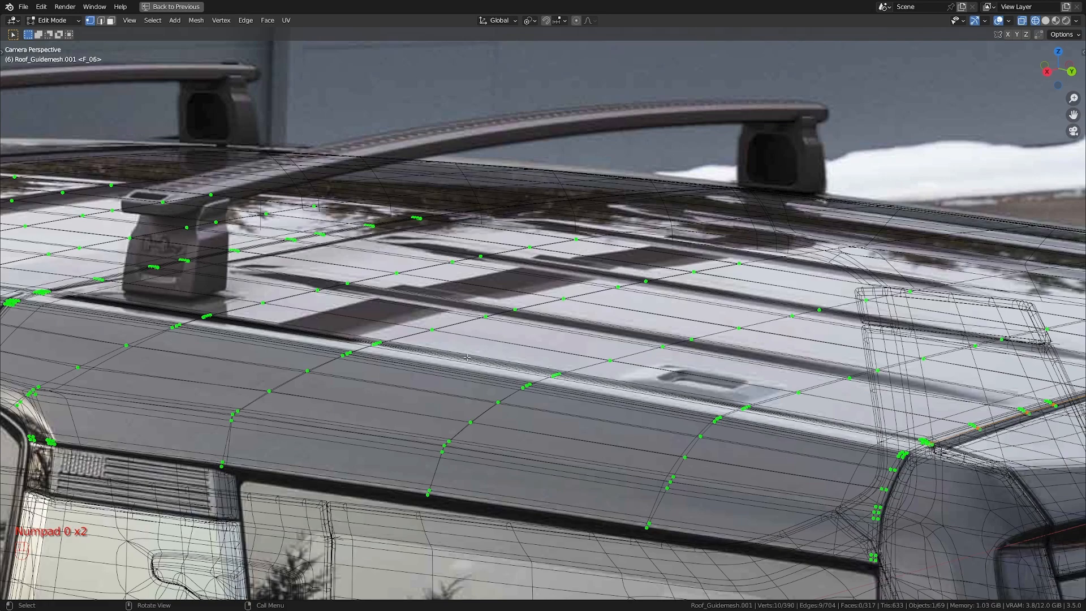
scroll(467, 357, up, 3)
key(z)
shift+middle_drag(594, 374, 9, 359)
key(z)
shift+middle_drag(701, 383, 595, 347)
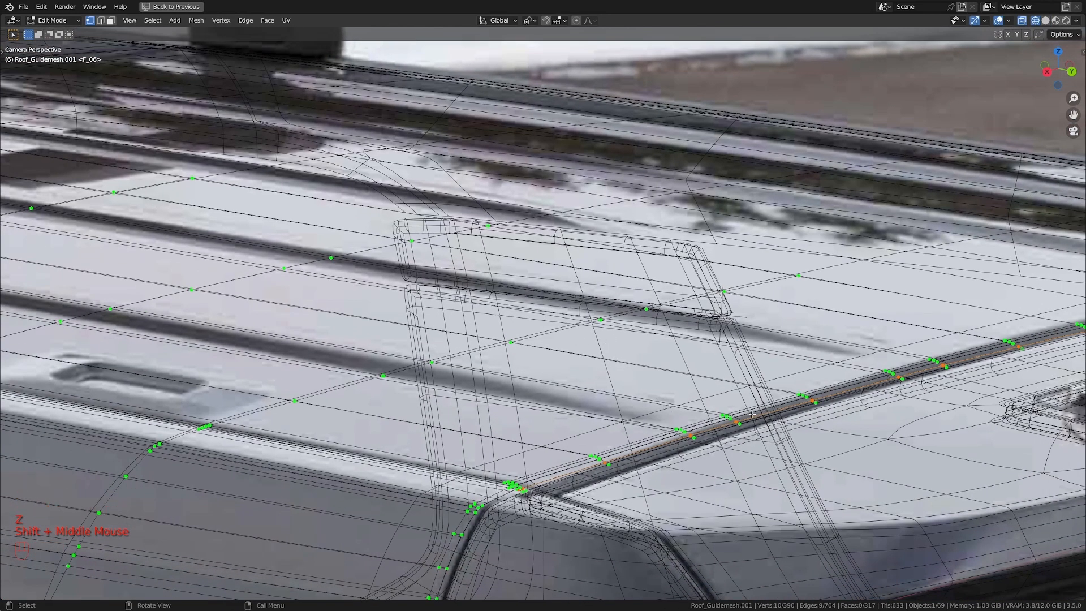
scroll(727, 417, down, 2)
shift+middle_drag(727, 417, 819, 375)
scroll(753, 393, down, 2)
shift+middle_drag(754, 393, 581, 358)
scroll(746, 367, up, 2)
scroll(744, 346, down, 2)
scroll(744, 345, up, 1)
- Select the crosswise loop across the rear centre and side panels and slide it toward the rear
alt+click(538, 356)
alt+click(560, 351)
key(g)
alt+shift+click(348, 430)
key(g)
key(g)
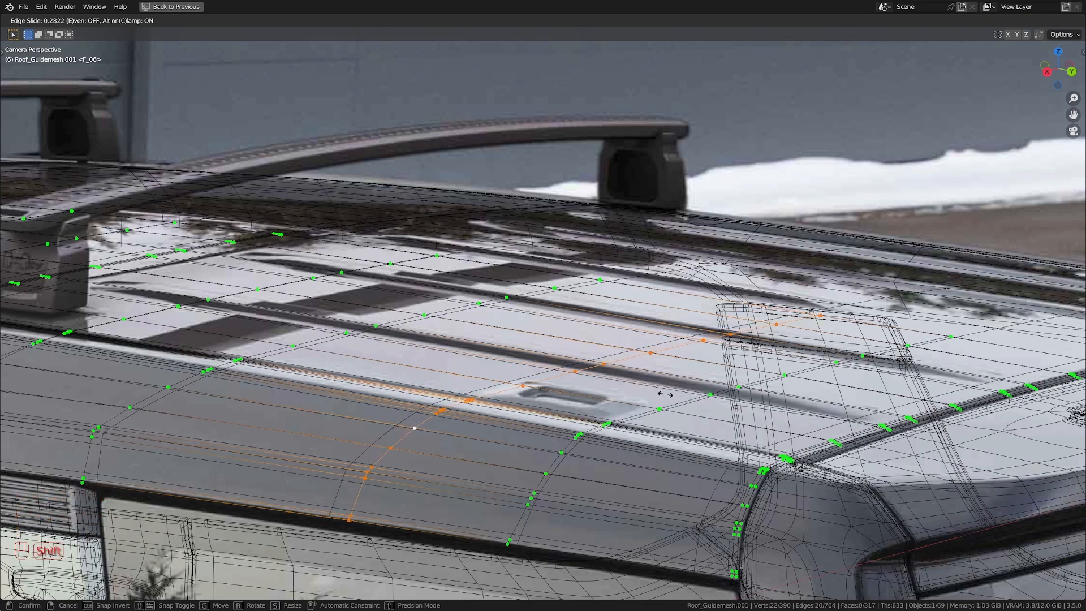
click(780, 387)
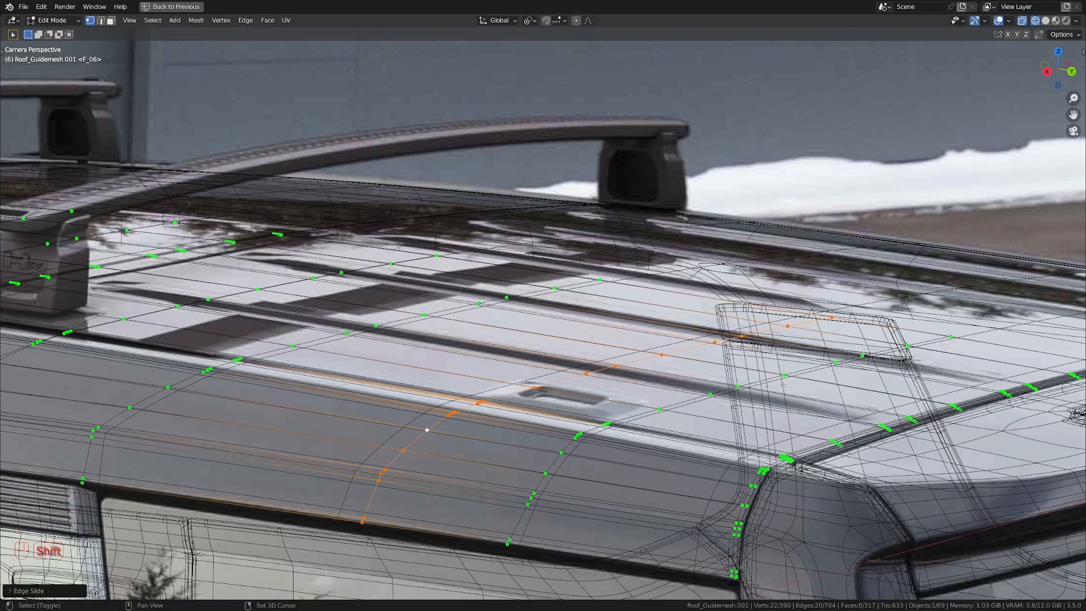
- Add a centred crosswise loop cut on both the rear centre and side panels, in front of the slid loop
shift+middle_drag(453, 440, 560, 419)
key(ctrl+r)
double_click(492, 396)
key(ctrl+r)
double_click(539, 353)
- Snap the 3D cursor to a vertex on the rear centre panel's centreline edge, in solid shading
key(z)
scroll(543, 356, down, 2)
middle_drag(543, 357, 588, 404)
scroll(588, 405, up, 2)
mouse_move(589, 405)
shift+middle_down()
mouse_move(543, 427)
mouse_move(666, 439)
mouse_move(632, 465)
shift+middle_up()
click(536, 225)
key(shift+s)
click(546, 297)
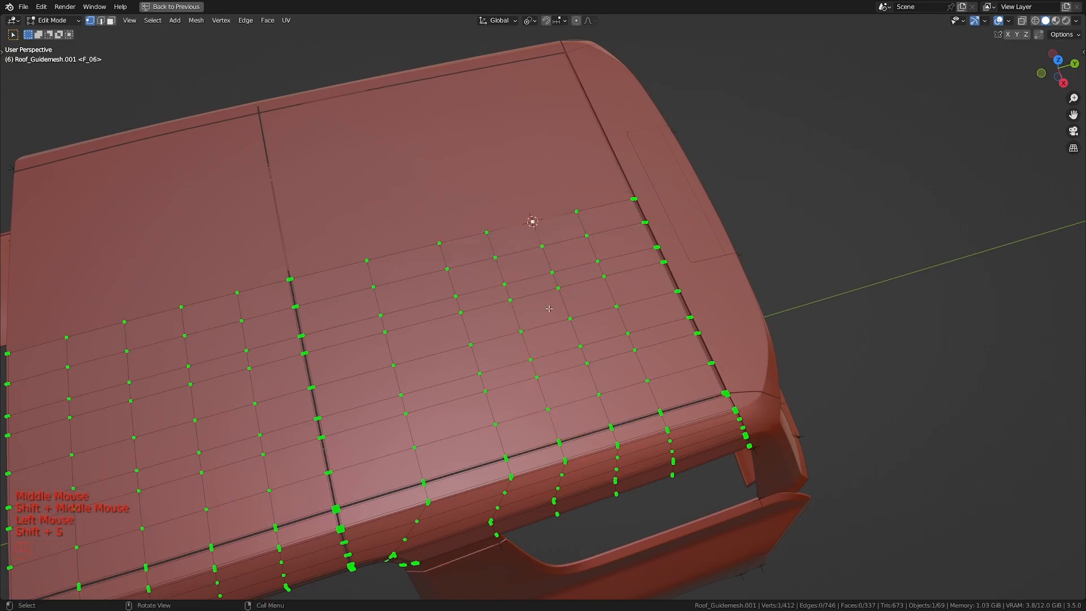
- Check the roof's centreline and lengthwise loops against the photographed ribs through camera F_03
scroll(526, 345, down, 1)
shift+middle_drag(497, 374, 570, 367)
scroll(570, 367, up, 2)
key(KP_0)
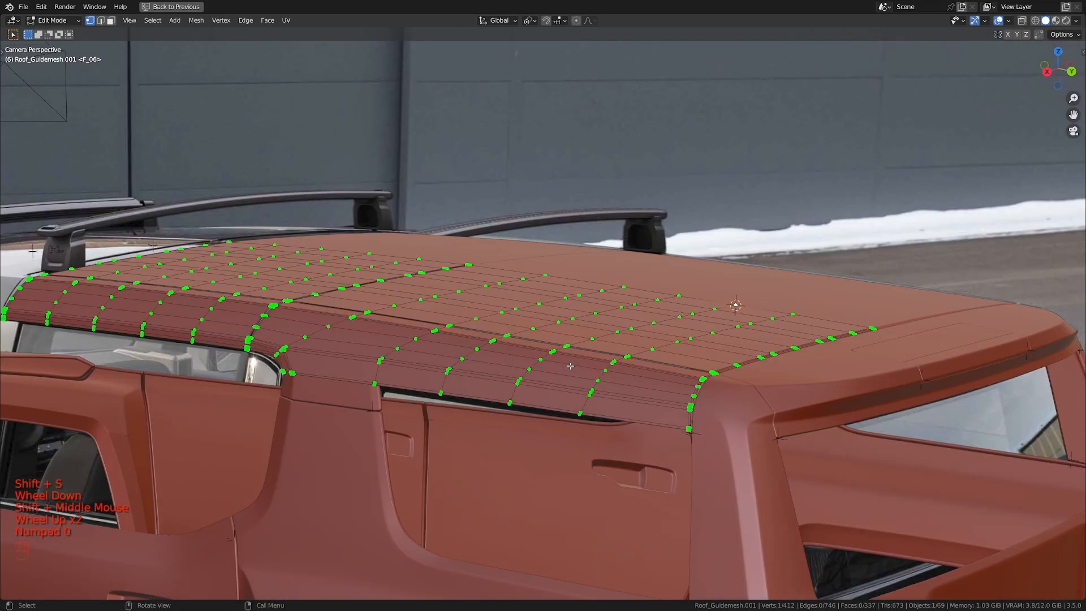
key(Left)
key(Left)
key(Left)
key(z)
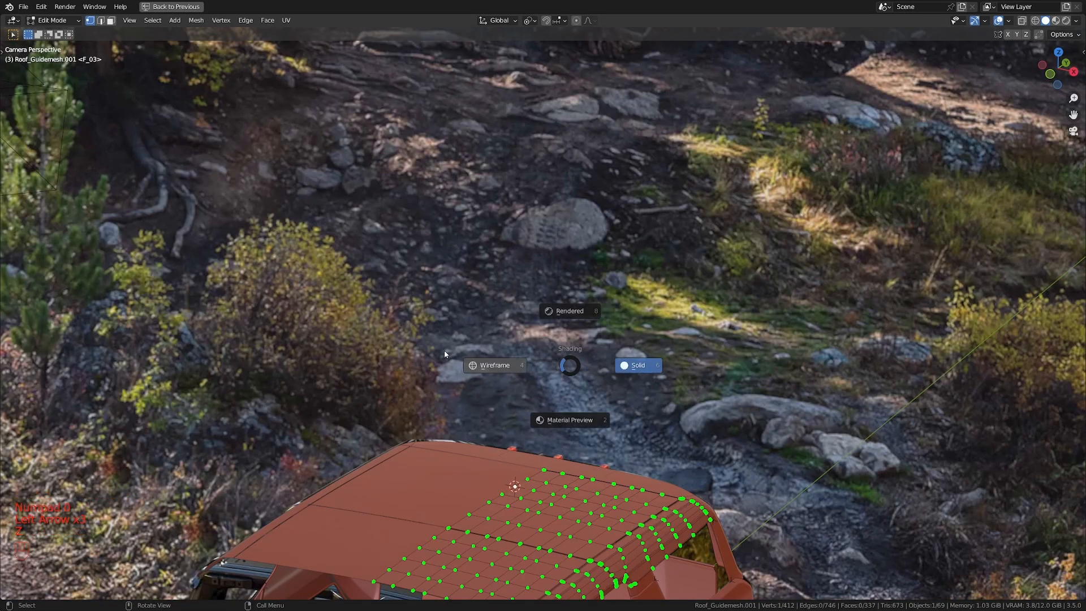
click(461, 357)
shift+middle_drag(543, 408, 704, 216)
scroll(704, 217, up, 3)
mouse_move(877, 362)
shift+middle_down()
mouse_move(578, 390)
mouse_move(545, 379)
mouse_move(569, 369)
shift+middle_up()
scroll(578, 390, up, 2)
scroll(552, 389, down, 1)
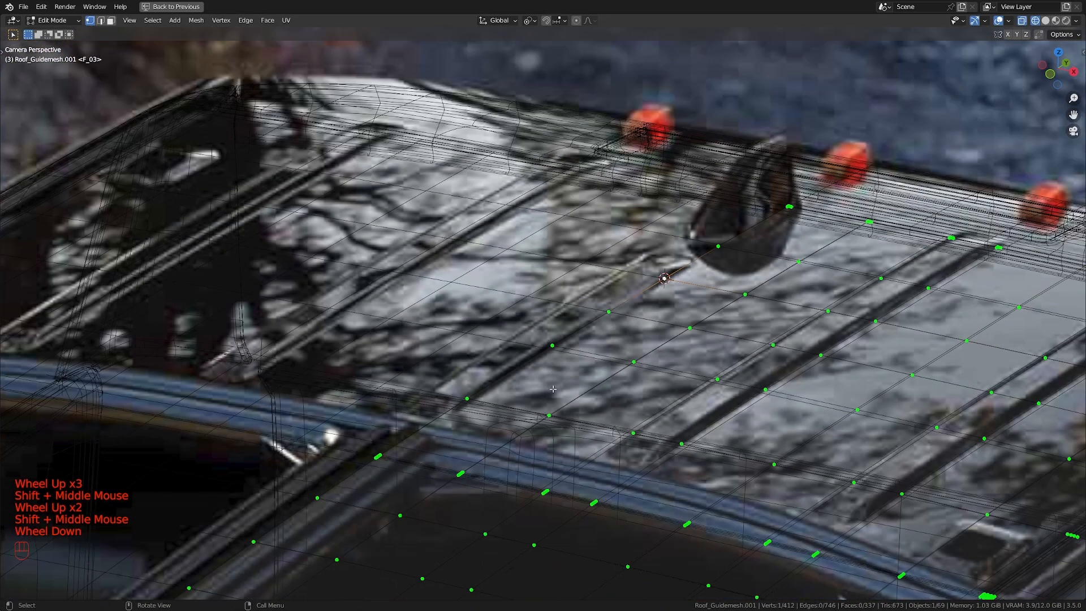
scroll(553, 389, up, 1)
key(z)
click(645, 368)
shift+middle_drag(679, 362, 652, 356)
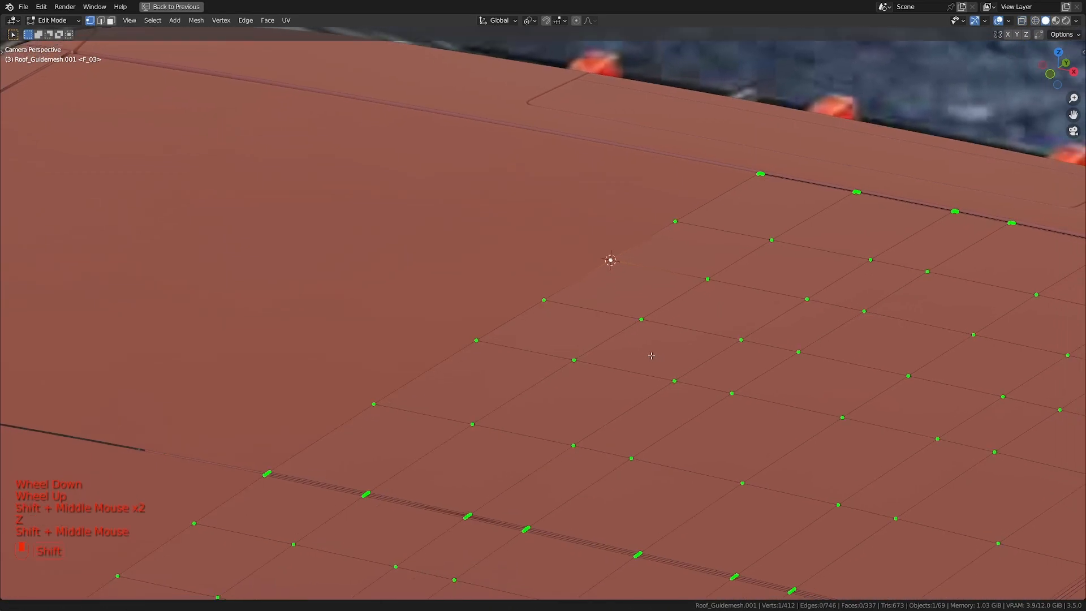
- Add a lengthwise loop cut on the rear centre panel, sliding it close to the centreline with Even and Flipped enabled
key(ctrl+r)
click(523, 344)
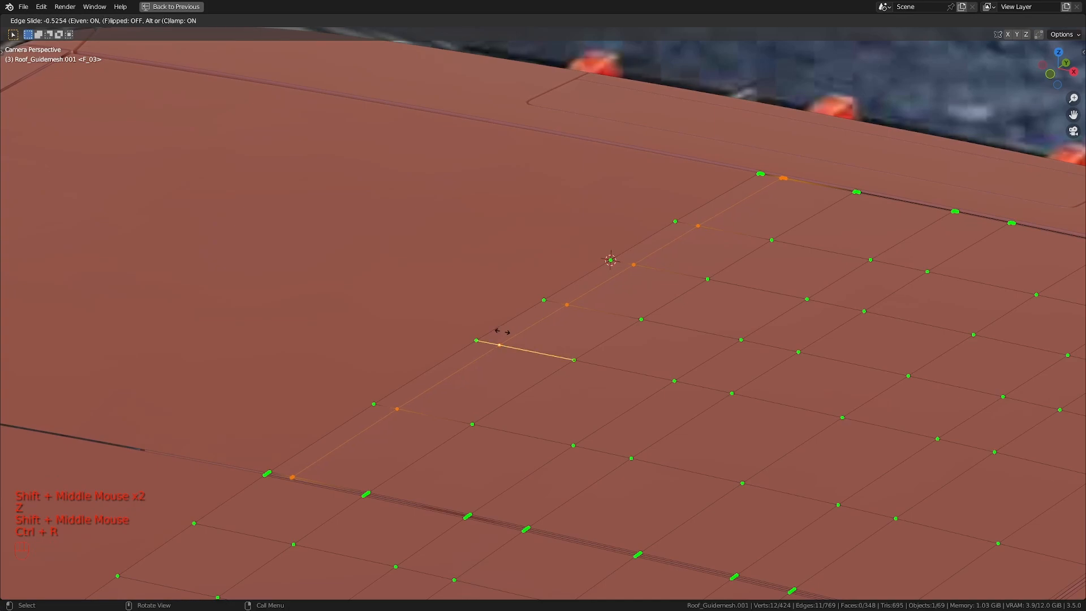
key(shift)
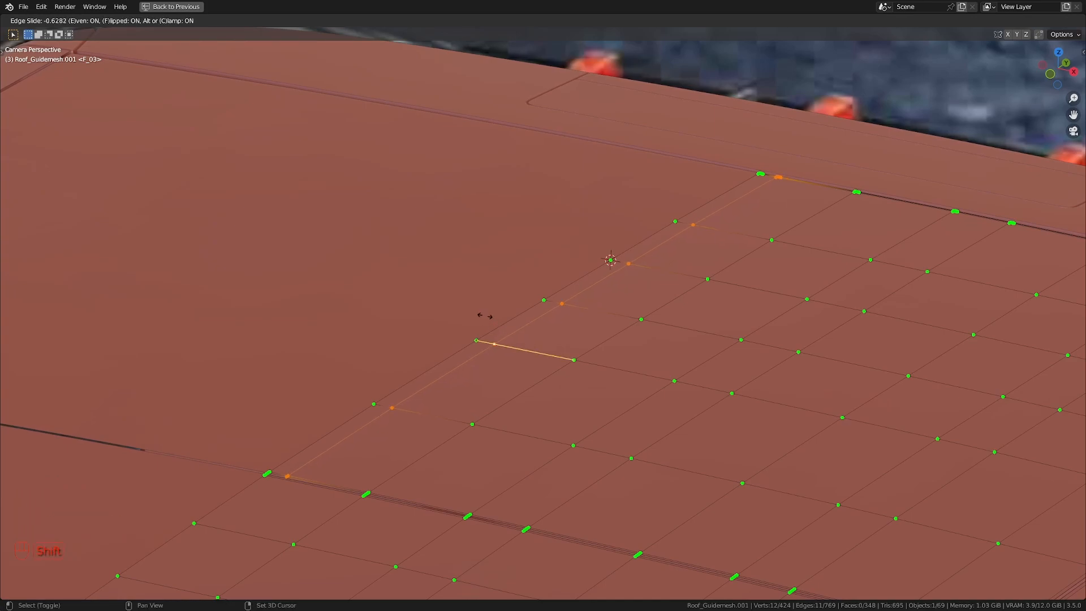
click(551, 307)
- Add a crosswise loop cut on the rear centre panel, sliding it close to the cross gap with Even enabled
scroll(526, 339, down, 3)
shift+middle_drag(571, 351, 469, 325)
key(z)
click(402, 326)
shift+middle_drag(639, 354, 453, 362)
scroll(647, 337, up, 2)
scroll(509, 340, up, 1)
scroll(452, 362, up, 1)
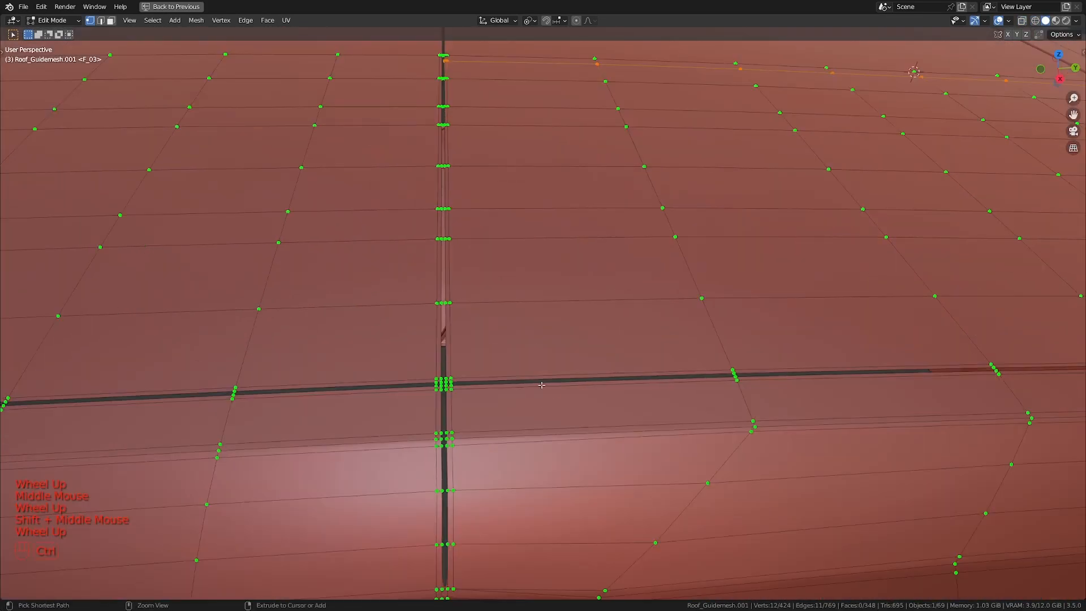
key(ctrl+r)
click(433, 362)
key(e)
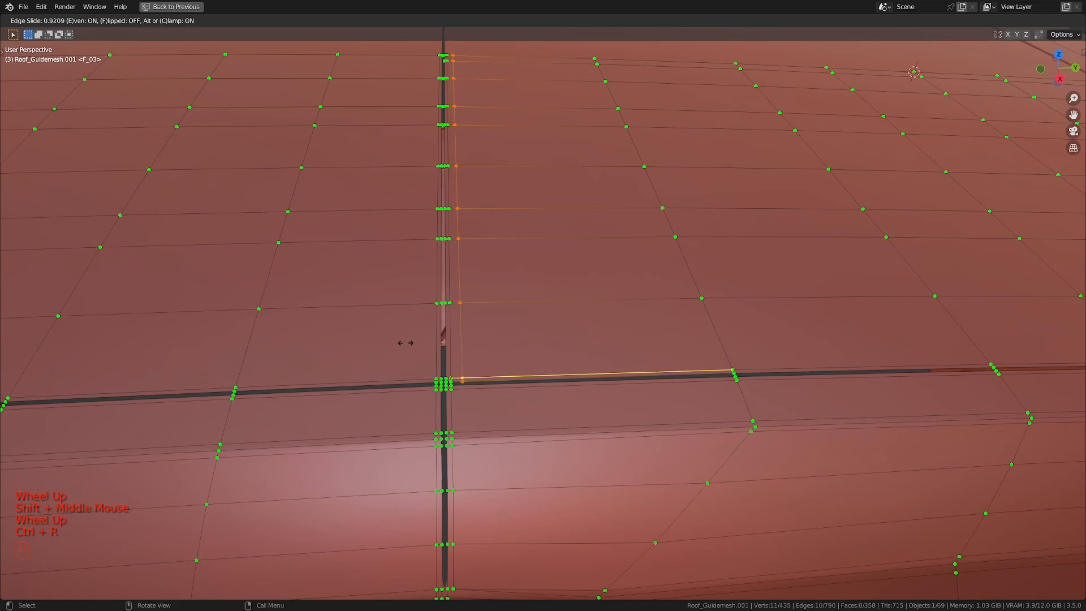
click(435, 365)
- Add a crosswise loop cut at the rear end of the rear centre panel, sliding it close to the rear gap
scroll(515, 370, up, 1)
key(ctrl+r)
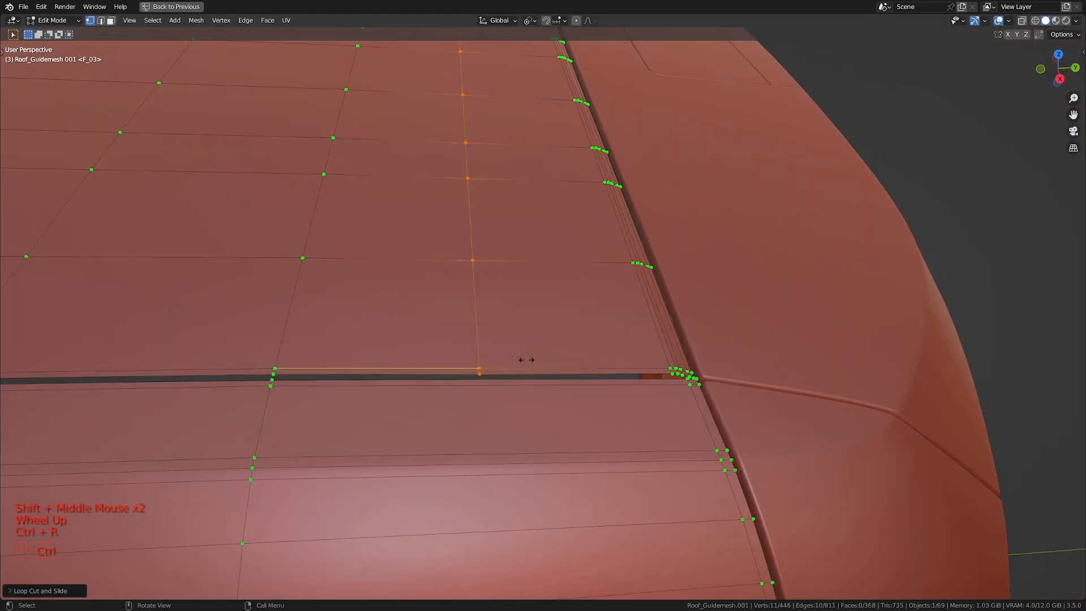
click(526, 359)
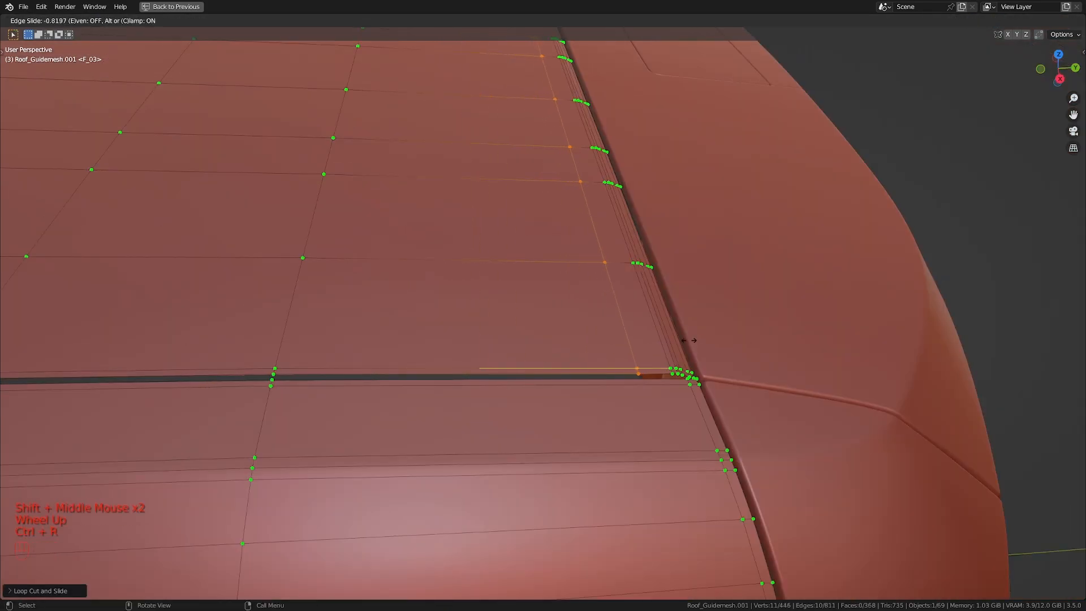
click(725, 318)
- Inset the three lengthwise rib strips on the rear centre panel by about 0.04 m with Boundary off
scroll(558, 324, down, 8)
middle_drag(238, 419, 226, 453)
shift+middle_drag(113, 481, 290, 355)
click(289, 355)
ctrl+shift+click(735, 348)
shift+click(292, 258)
ctrl+shift+click(703, 257)
shift+middle_drag(703, 258, 698, 274)
scroll(371, 237, up, 2)
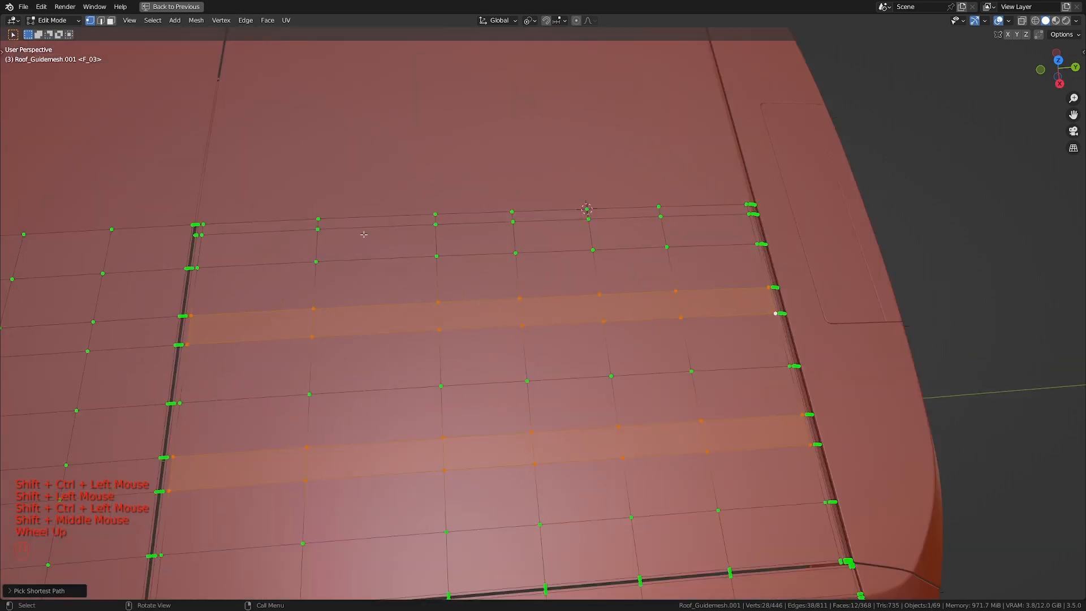
shift+click(217, 237)
ctrl+shift+click(587, 209)
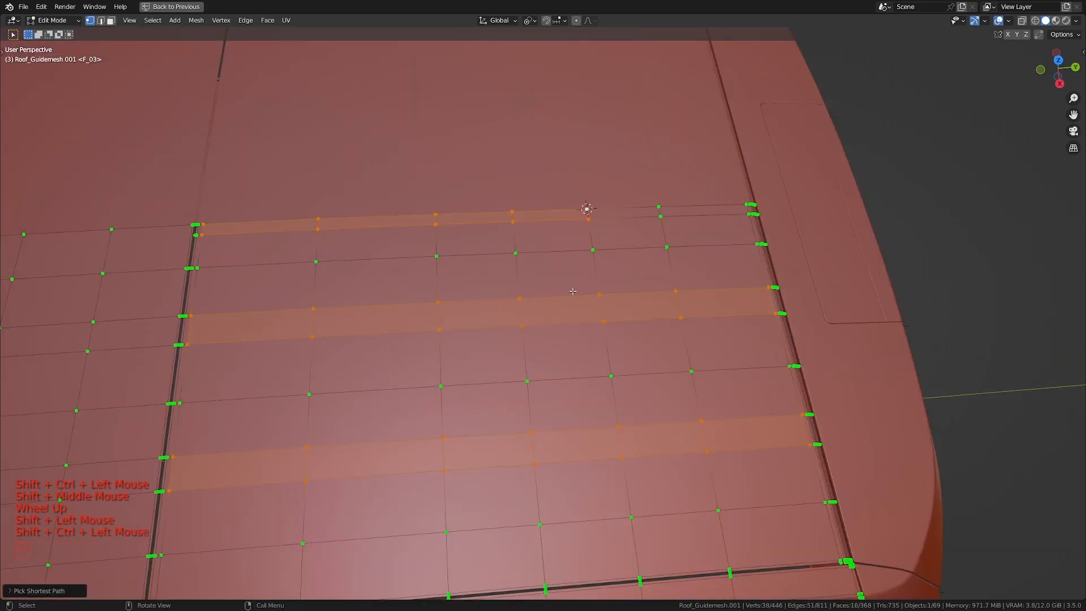
shift+middle_drag(579, 289, 453, 240)
scroll(708, 221, up, 1)
shift+middle_drag(792, 153, 707, 221)
key(i)
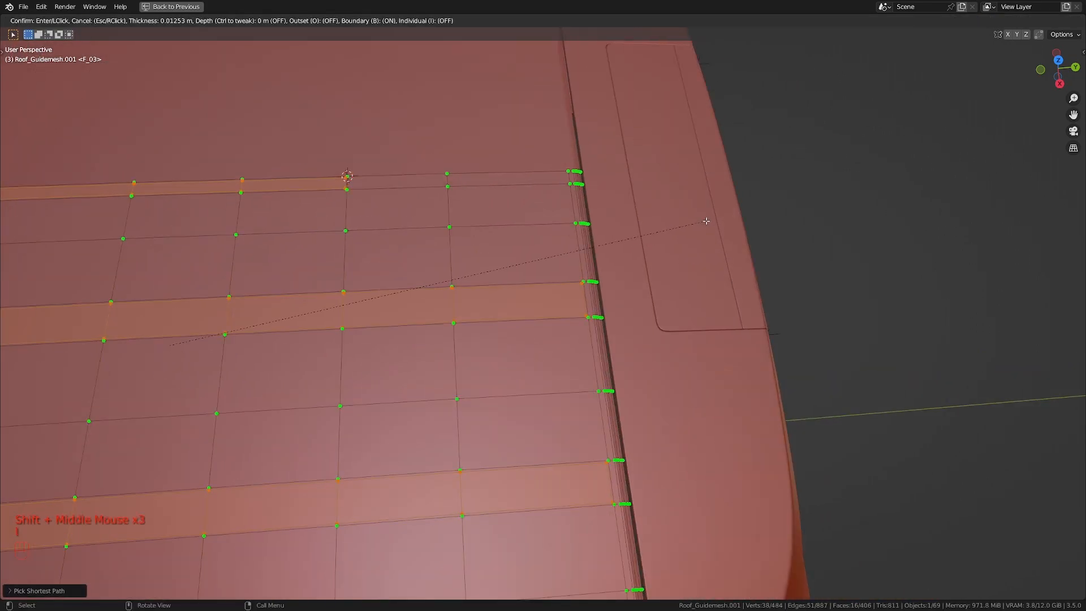
key(b)
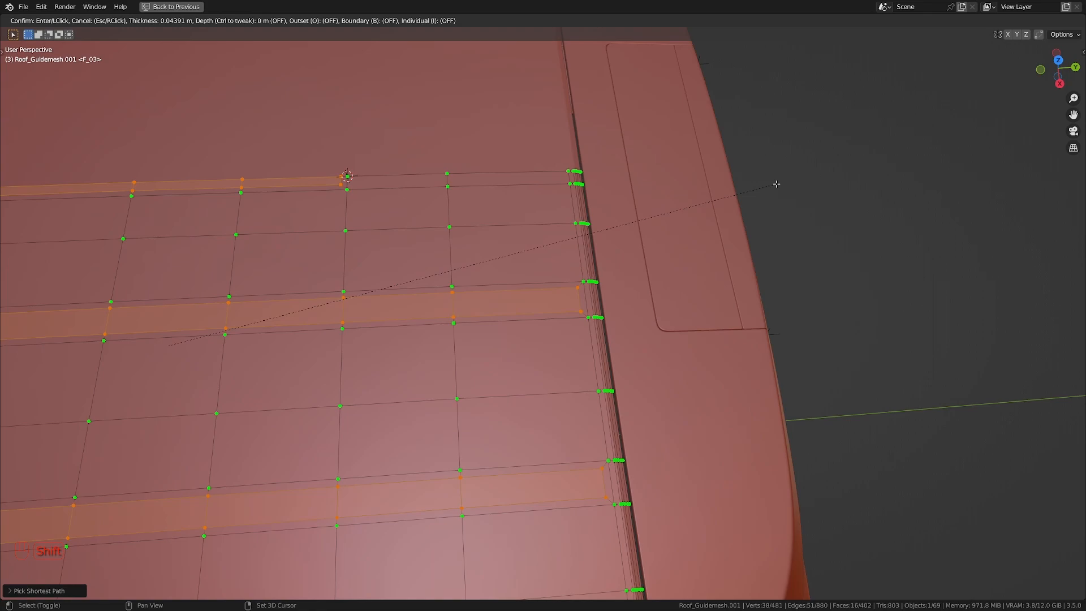
click(764, 187)
- Raise the inset rib faces by about 0.038 m along global Z and check their shape in Object Mode
middle_drag(763, 187, 612, 327)
scroll(611, 322, up, 2)
key(g)
key(z)
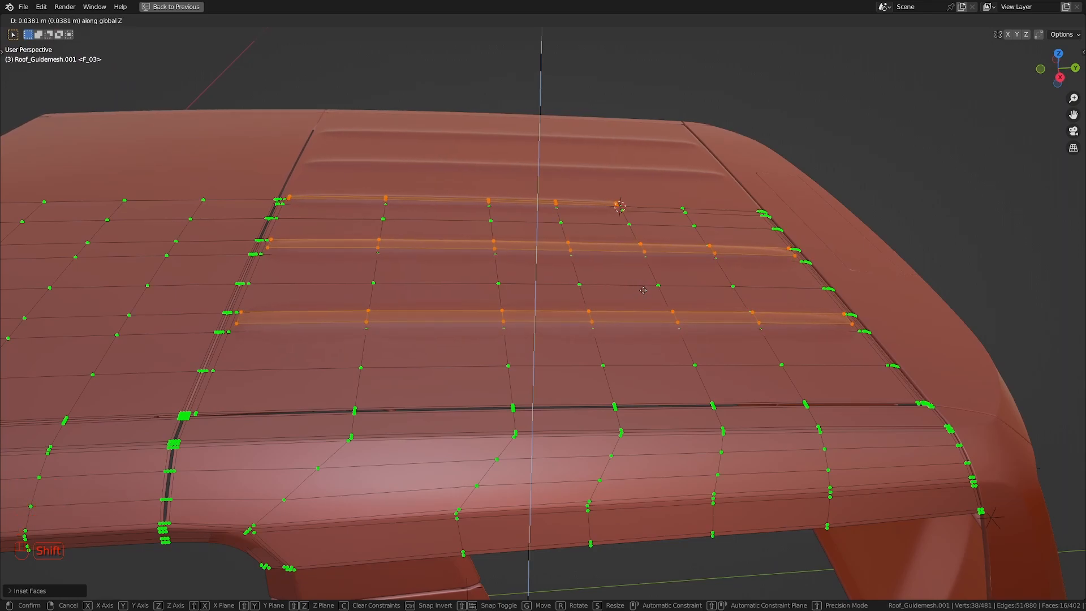
click(643, 290)
scroll(643, 291, up, 1)
key(Tab)
scroll(643, 290, down, 2)
middle_drag(643, 290, 617, 351)
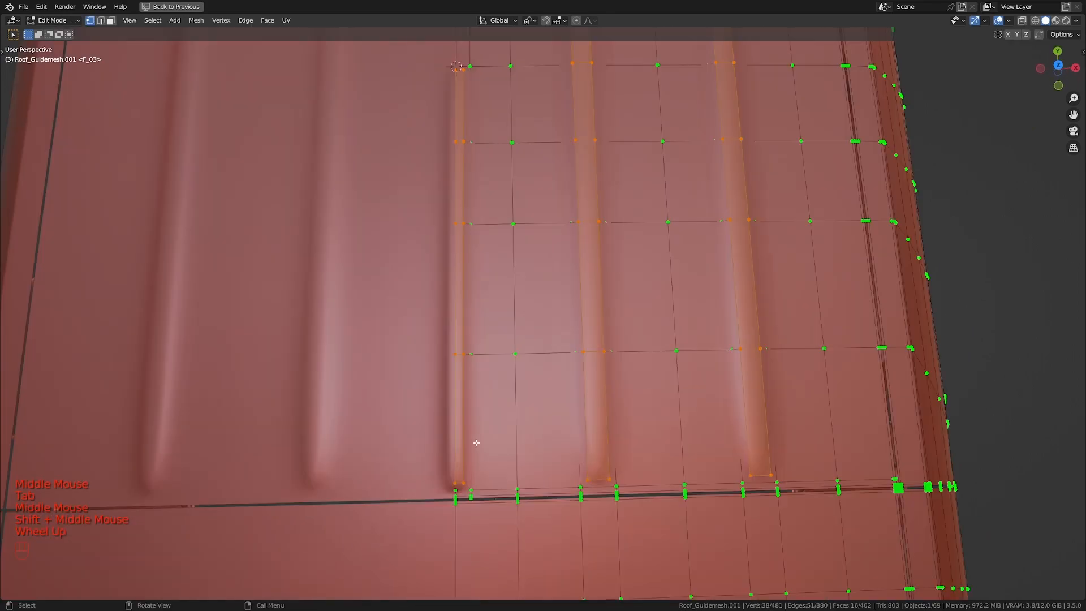
- Move the centre rib's raised edge and adjoining base edge to adjust its width, checking the ribs in Object Mode
key(z)
click(470, 439)
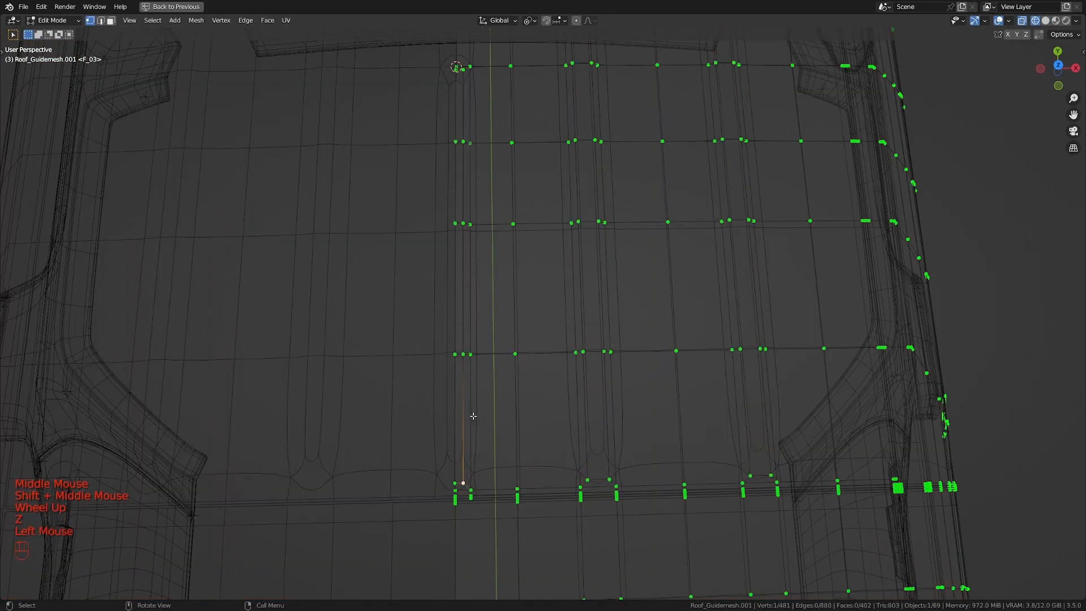
ctrl+shift+click(474, 83)
shift+click(475, 498)
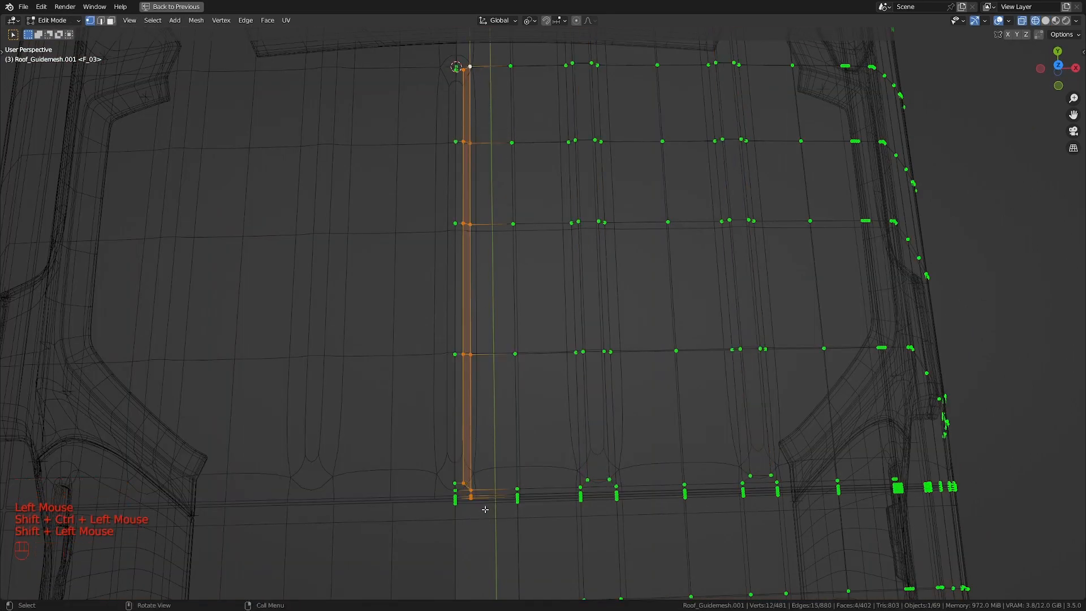
key(z)
key(g)
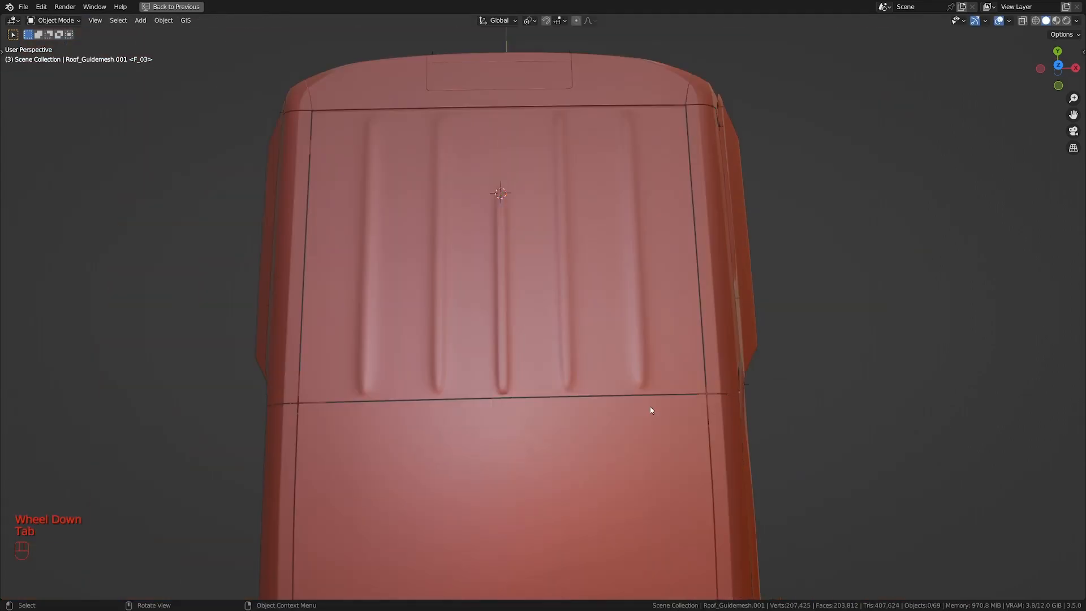
middle_drag(650, 406, 586, 328)
key(Tab)
scroll(565, 340, up, 2)
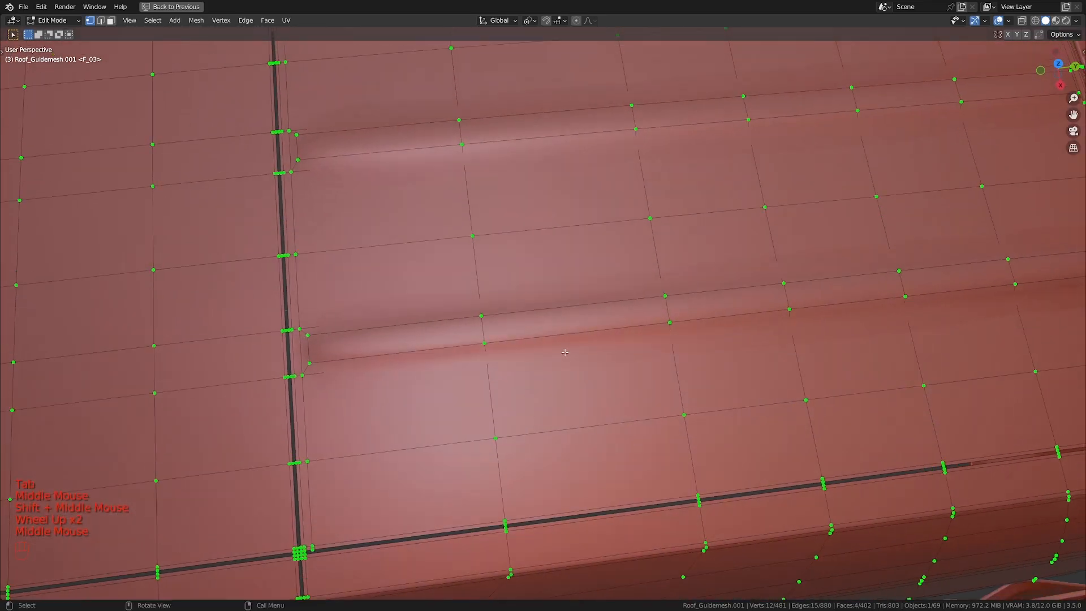
- Add lengthwise supporting loop cuts close beside the outer rib, with Even and Flipped enabled
key(ctrl+r)
click(505, 357)
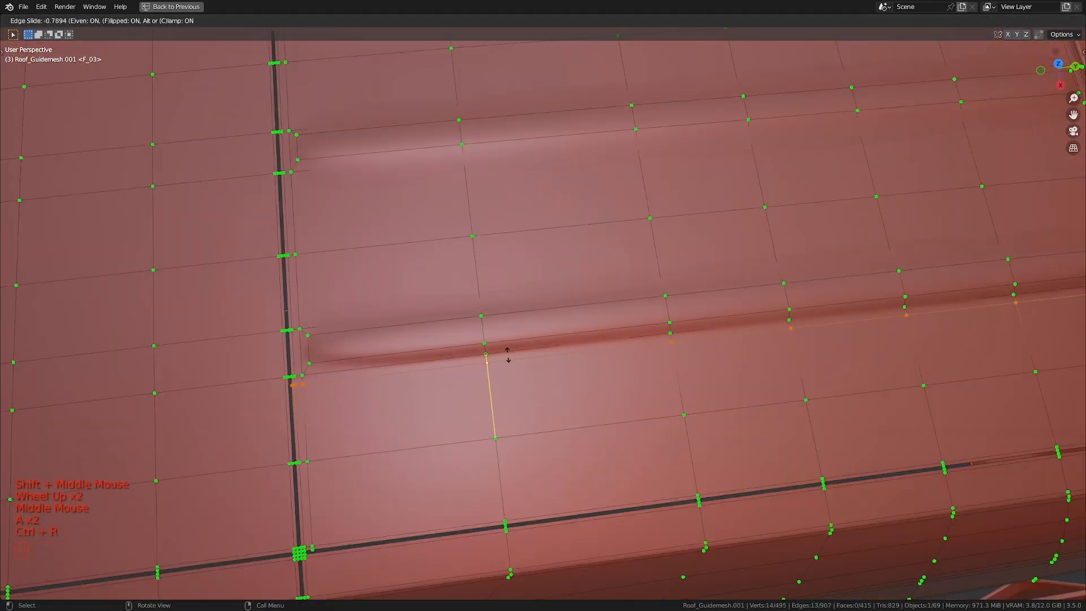
click(510, 343)
key(ctrl+r)
middle_drag(509, 343, 473, 371)
click(483, 346)
click(487, 355)
- Add lengthwise supporting loop cuts close to the middle rib and the centre rib's outer side
key(ctrl+r)
click(472, 376)
click(472, 377)
key(ctrl+r)
click(467, 252)
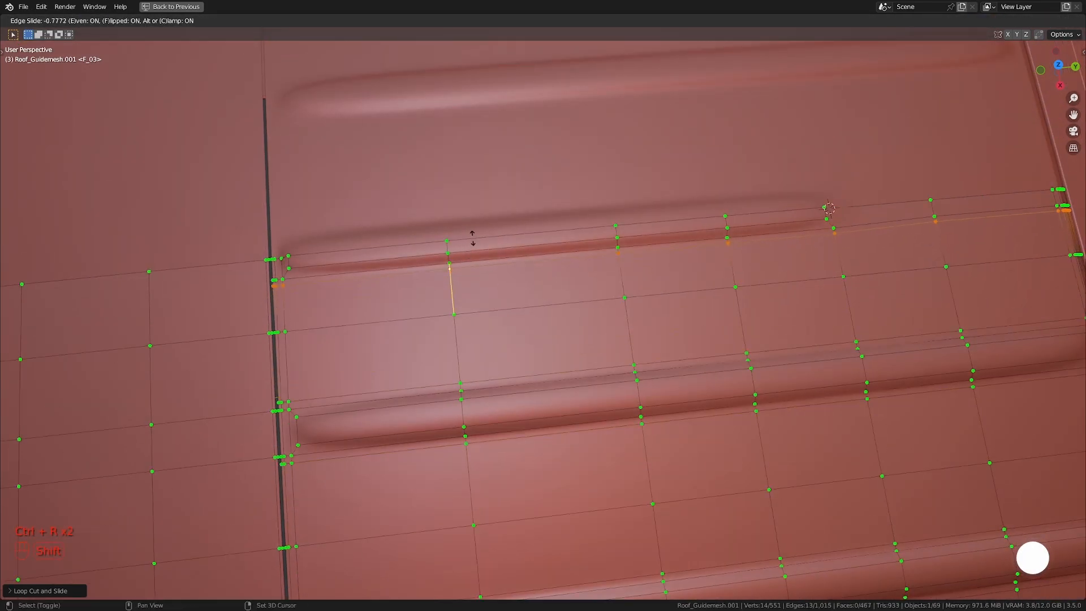
click(472, 241)
- Add a loop cut near the centre rib's rear end and merge the neighbouring vertices there
shift+middle_drag(761, 226, 371, 305)
key(ctrl+r)
click(383, 292)
click(368, 294)
click(359, 308)
shift+click(360, 327)
key(m)
click(360, 327)
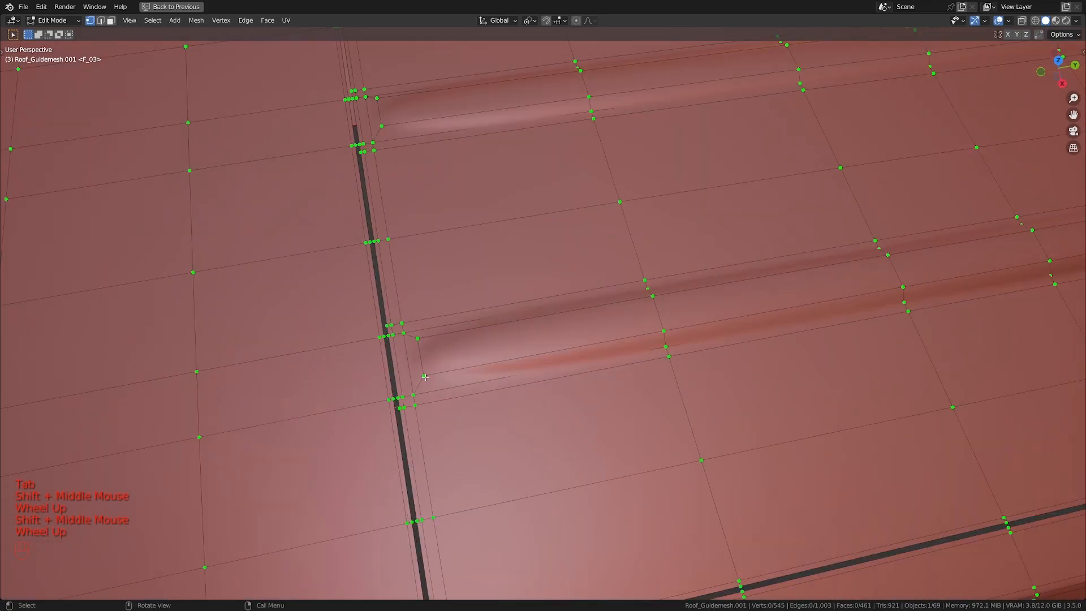
- Edge-slide the raised front-end vertices of all three ribs along their length to shape the ends
click(425, 376)
shift+click(417, 338)
shift+middle_drag(417, 338, 420, 487)
shift+click(386, 223)
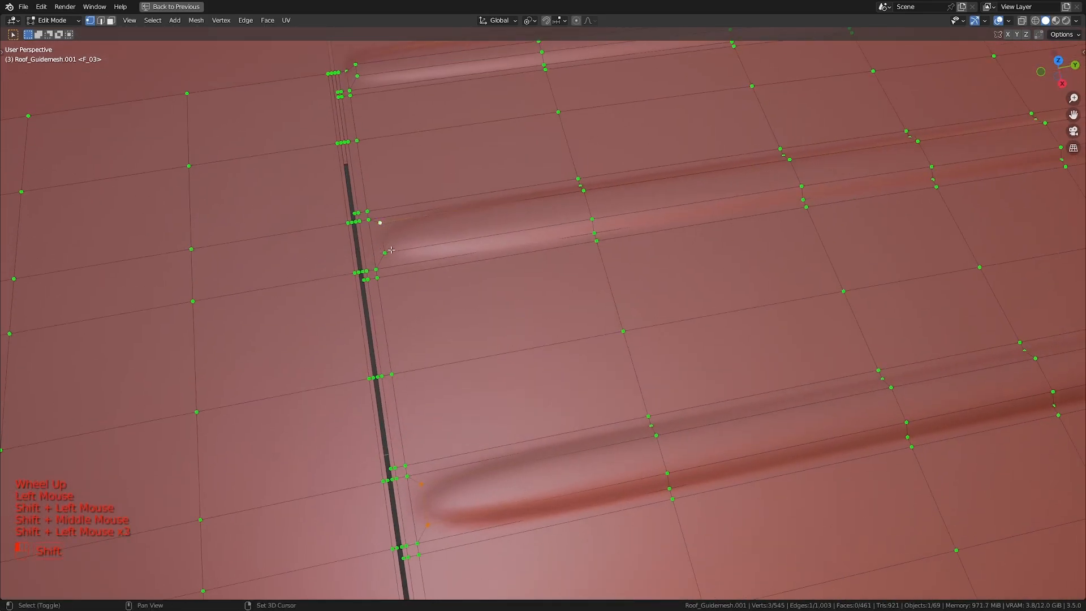
shift+click(390, 251)
shift+middle_drag(390, 250, 390, 308)
shift+click(364, 129)
shift+click(364, 119)
shift+middle_drag(364, 117, 335, 42)
middle_drag(416, 278, 692, 492)
key(g)
key(g)
click(553, 253)
scroll(691, 492, up, 2)
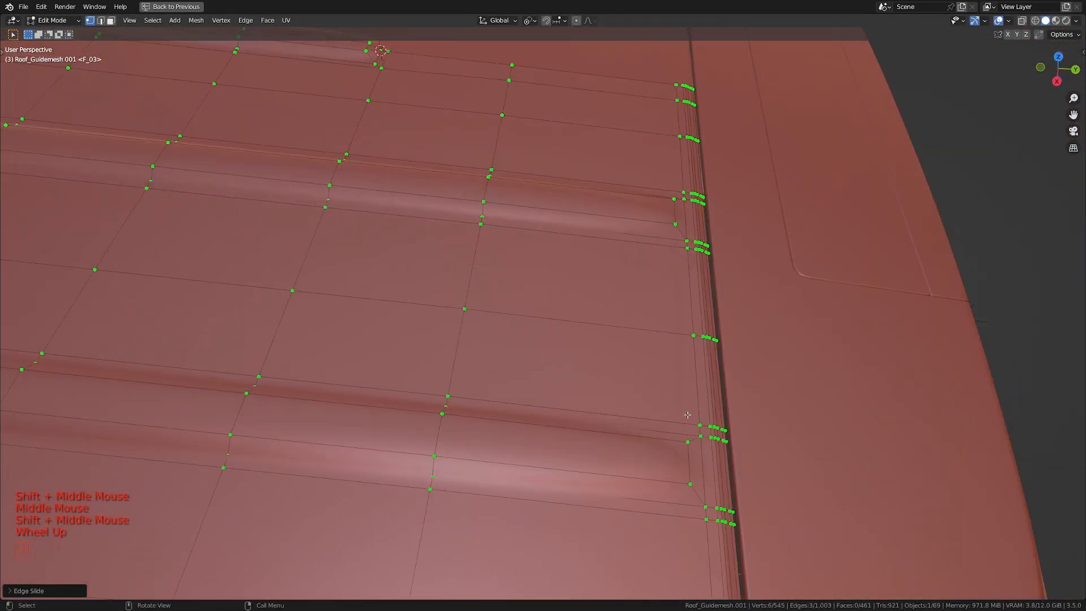
- Edge-slide the raised rear-end vertices of the outer and middle ribs inward from the rear gap
click(691, 492)
shift+click(688, 442)
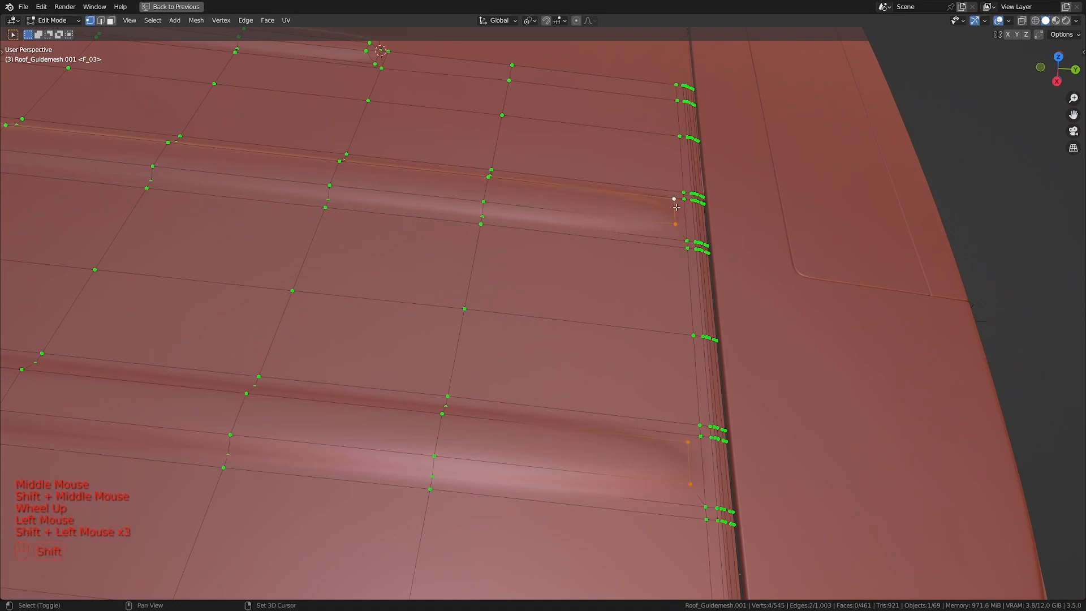
middle_drag(675, 204, 673, 317)
key(g)
key(g)
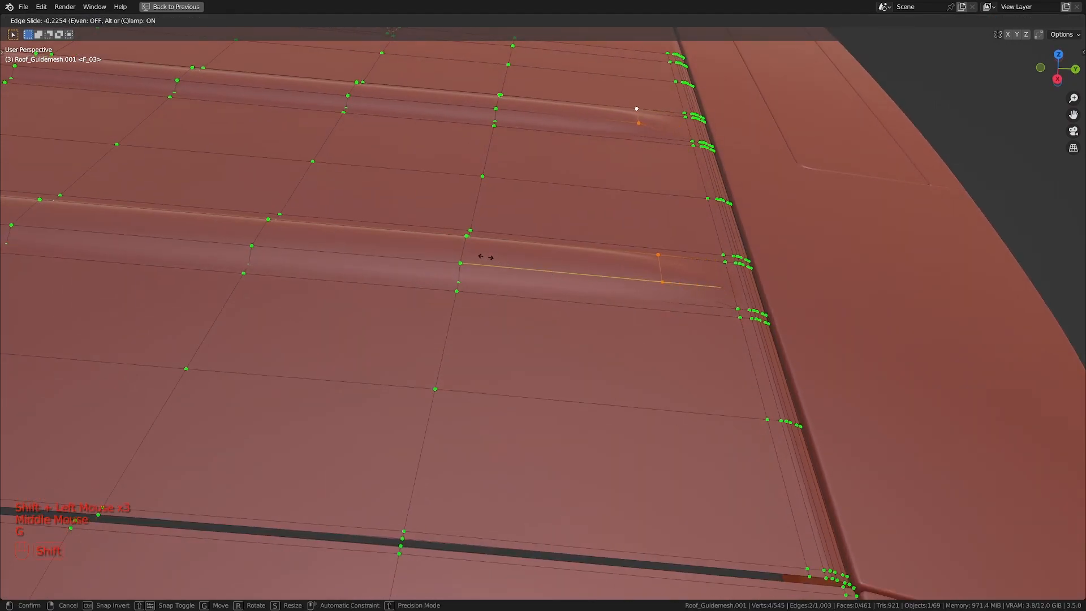
shift+click(486, 257)
- Edge-slide the raised rear-end vertices of the centre rib along its length
shift+middle_drag(489, 170, 688, 407)
click(549, 233)
shift+click(549, 225)
key(g)
key(g)
click(575, 238)
- Add two evenly spaced lengthwise loop cuts along the raised tops of the outer and middle ribs
scroll(575, 239, down, 2)
shift+scroll(574, 239, down, 1)
shift+middle_drag(574, 243, 631, 266)
middle_drag(631, 266, 651, 345)
shift+middle_drag(650, 345, 596, 301)
key(ctrl+r)
scroll(378, 488, up, 1)
click(377, 487)
right_click(376, 485)
key(ctrl+r)
scroll(351, 318, up, 1)
click(351, 318)
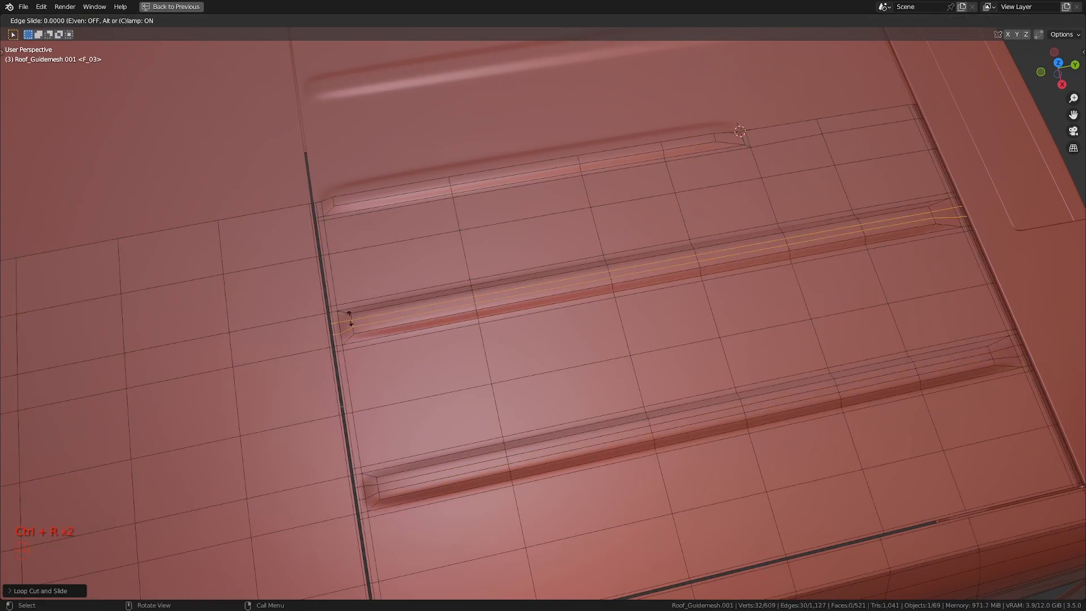
right_click(350, 318)
- Add a lengthwise loop cut along the centre rib's raised top and check the ribs' shading
key(ctrl+r)
middle_drag(335, 202, 566, 420)
key(a)
key(a)
key(Tab)
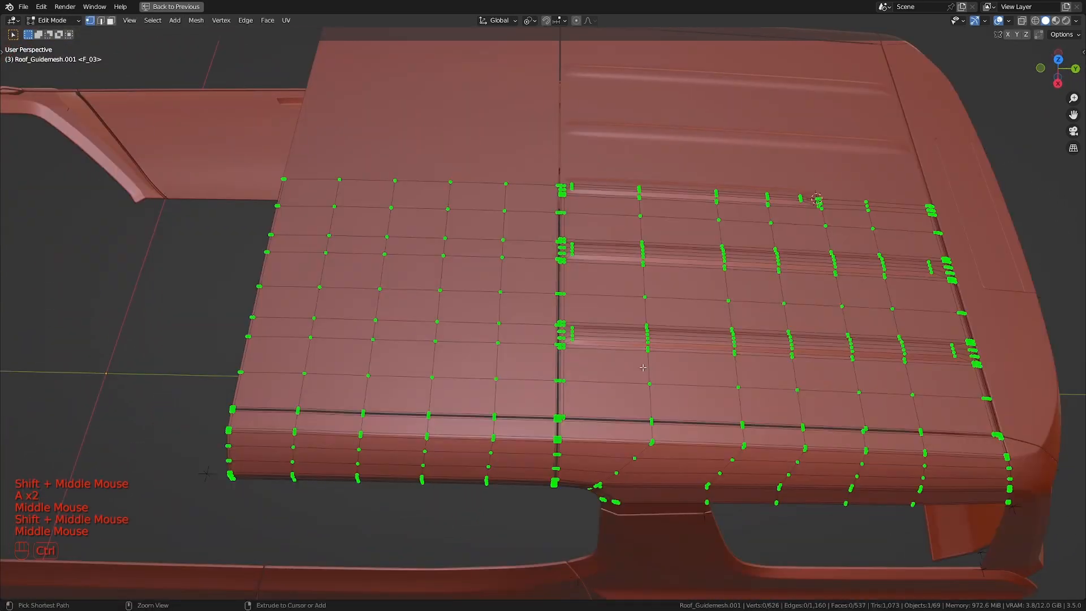
- Add a Shrinkwrap modifier to Roof_Guidemesh.001 with Roof_Guidemesh as its target
key(ctrl+space)
click(956, 245)
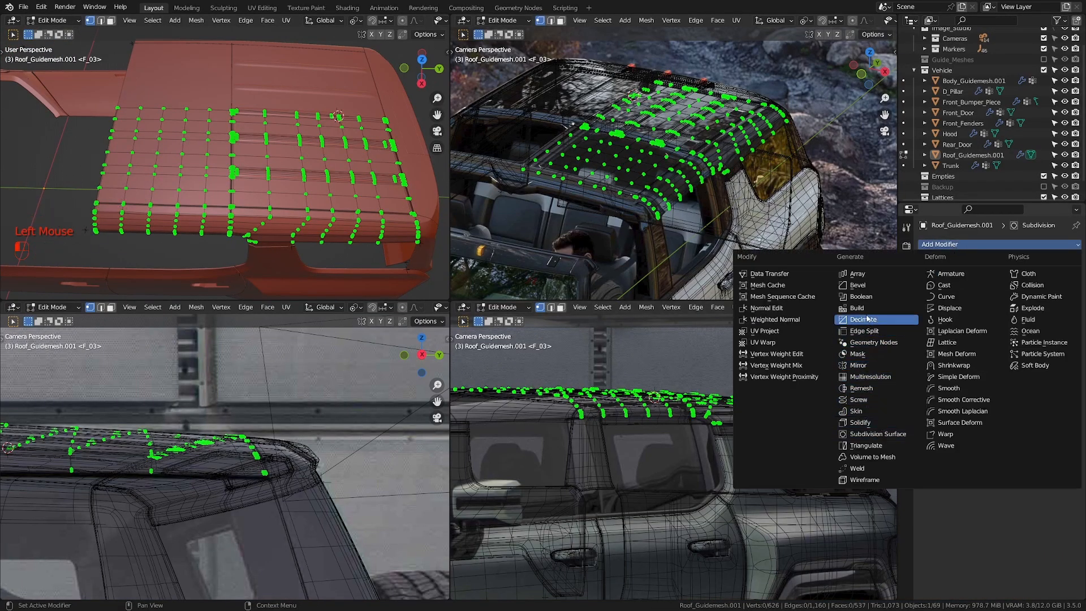
click(954, 365)
scroll(1016, 500, down, 5)
click(1021, 506)
text(r)
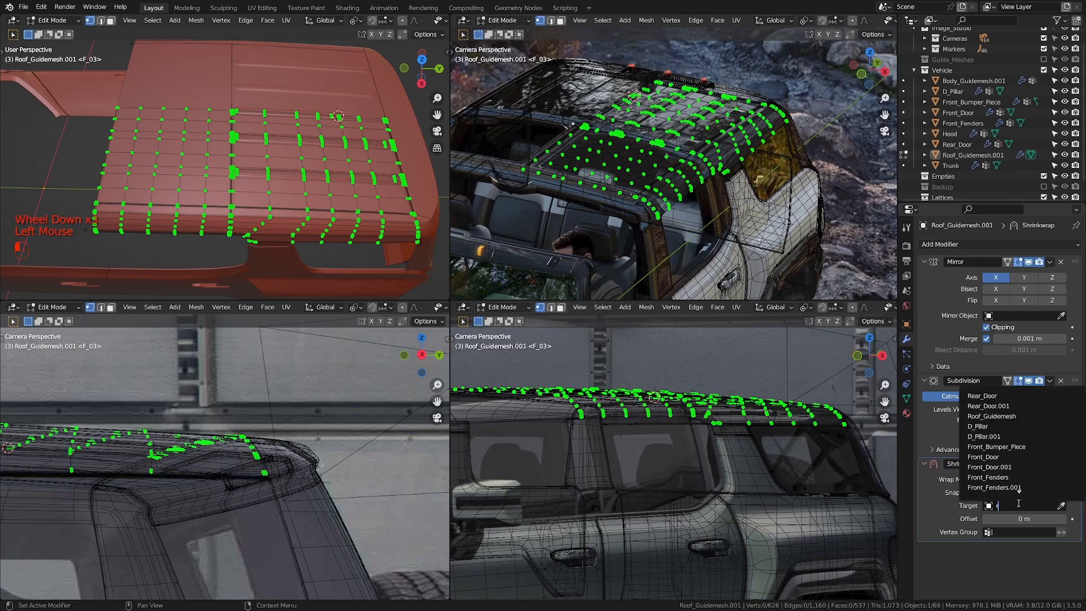
text(oof)
key(Return)
- Inspect the shrinkwrapped roof surface and rear panel ribs in Object Mode
key(Tab)
shift+middle_drag(215, 186, 237, 107)
scroll(273, 157, down, 3)
middle_drag(260, 175, 301, 136)
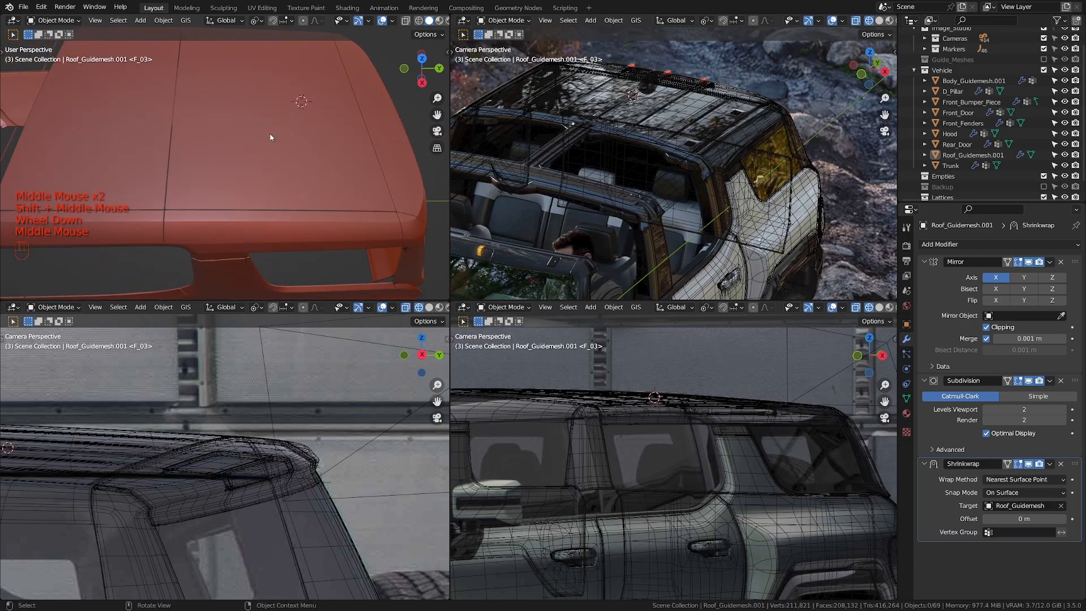
scroll(242, 218, up, 1)
mouse_move(242, 219)
shift+middle_down()
mouse_move(274, 228)
mouse_move(259, 213)
shift+middle_up()
scroll(260, 213, down, 1)
shift+middle_drag(326, 218, 291, 215)
middle_drag(291, 215, 305, 221)
- Create a new vertex group on the roof mesh in Edit Mode
key(Tab)
key(a)
key(a)
click(906, 399)
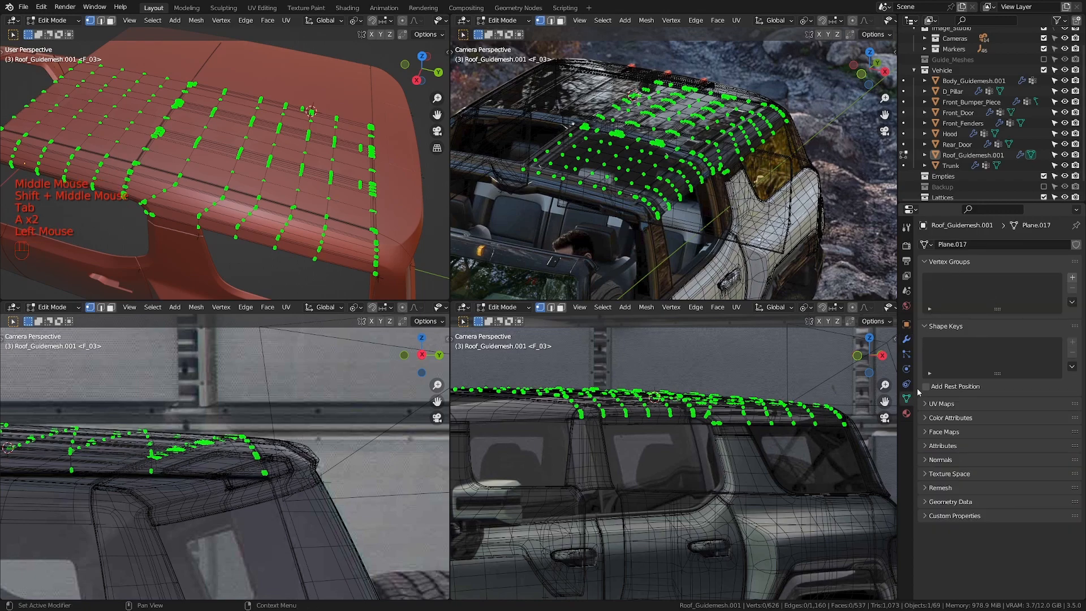
click(1073, 278)
shift+middle_drag(266, 232, 482, 358)
key(ctrl+space)
key(z)
key(a)
key(a)
key(l)
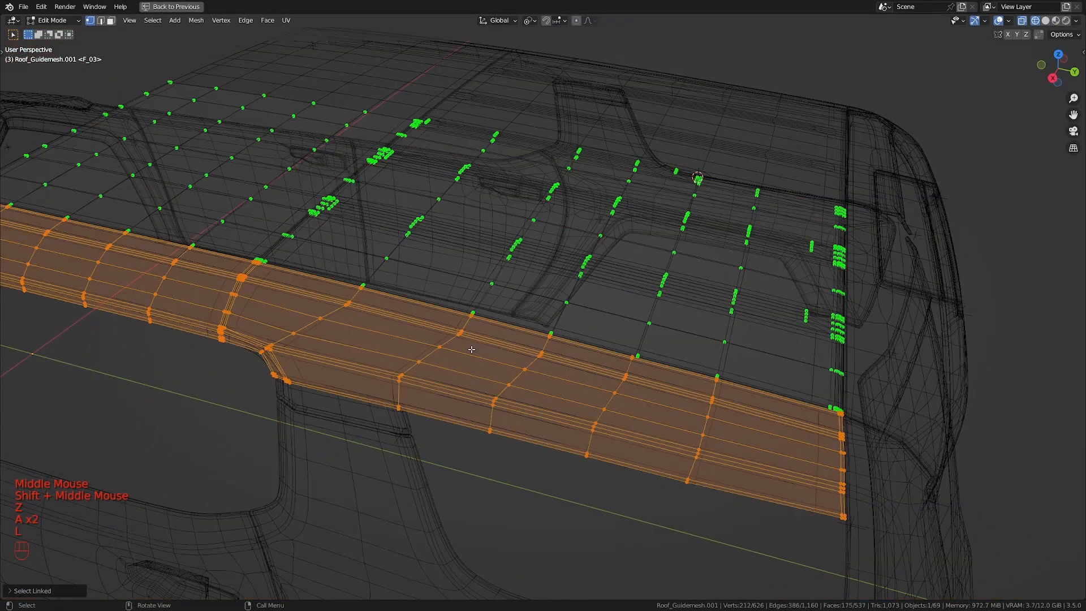
middle_drag(163, 275, 436, 326)
key(l)
key(l)
key(l)
- Hide the raised top faces of the outer, middle and centre ribs on the rear panel
scroll(419, 334, up, 1)
mouse_move(373, 340)
shift+middle_down()
mouse_move(432, 357)
mouse_move(425, 339)
mouse_move(577, 252)
mouse_move(618, 400)
mouse_move(712, 398)
mouse_move(645, 457)
mouse_move(596, 422)
mouse_move(795, 387)
mouse_move(660, 369)
mouse_move(982, 483)
shift+middle_up()
key(KP_3)
scroll(577, 253, up, 1)
key(z)
scroll(713, 398, down, 2)
click(577, 449)
key(z)
ctrl+shift+click(700, 379)
shift+click(280, 315)
ctrl+shift+click(963, 287)
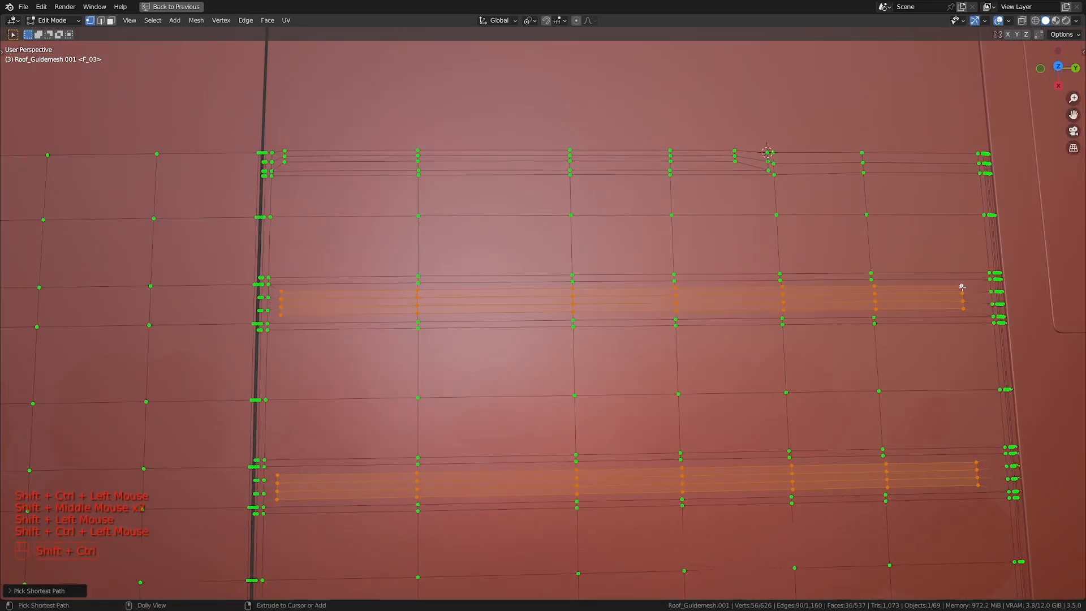
shift+middle_drag(319, 180, 334, 212)
ctrl+shift+click(774, 187)
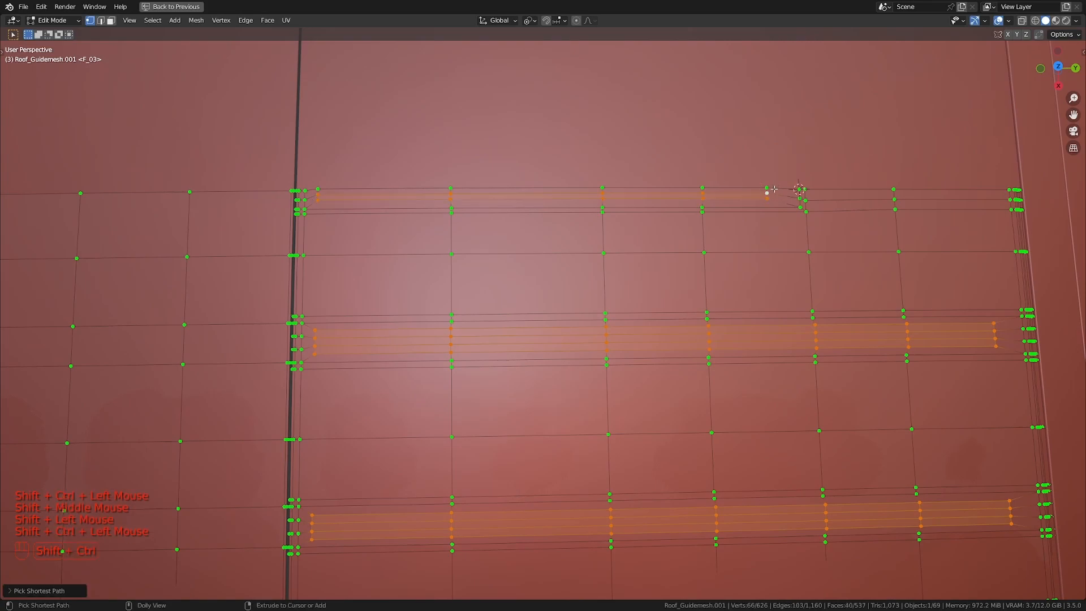
scroll(711, 271, down, 2)
middle_drag(767, 184, 719, 294)
key(h)
- Assign all visible roof vertices to the vertex group Group and reveal the hidden rib faces
key(a)
scroll(679, 243, down, 2)
key(ctrl+space)
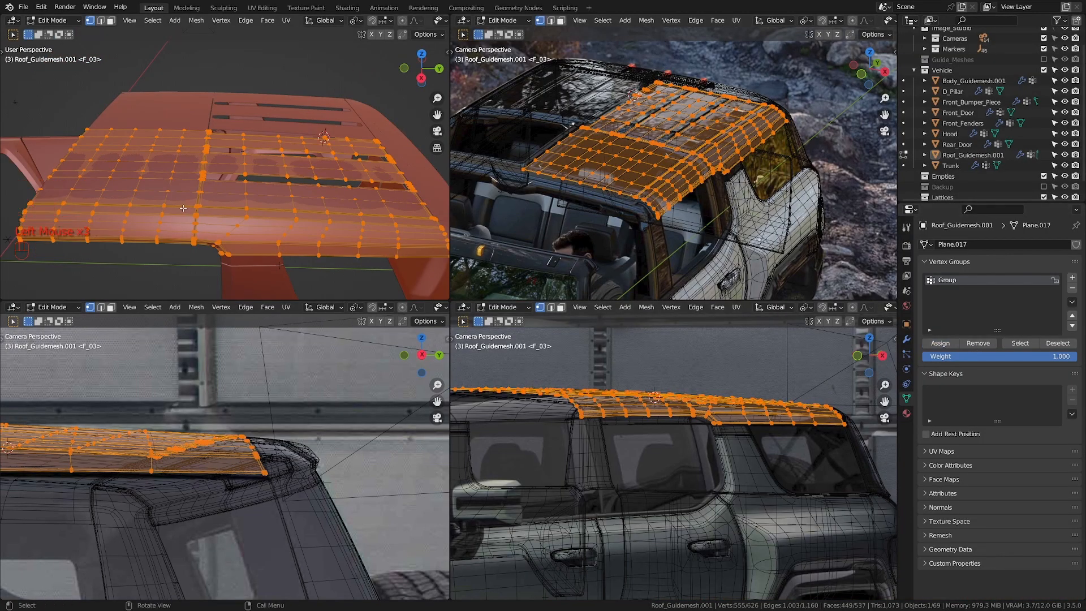
key(a)
key(a)
key(alt+h)
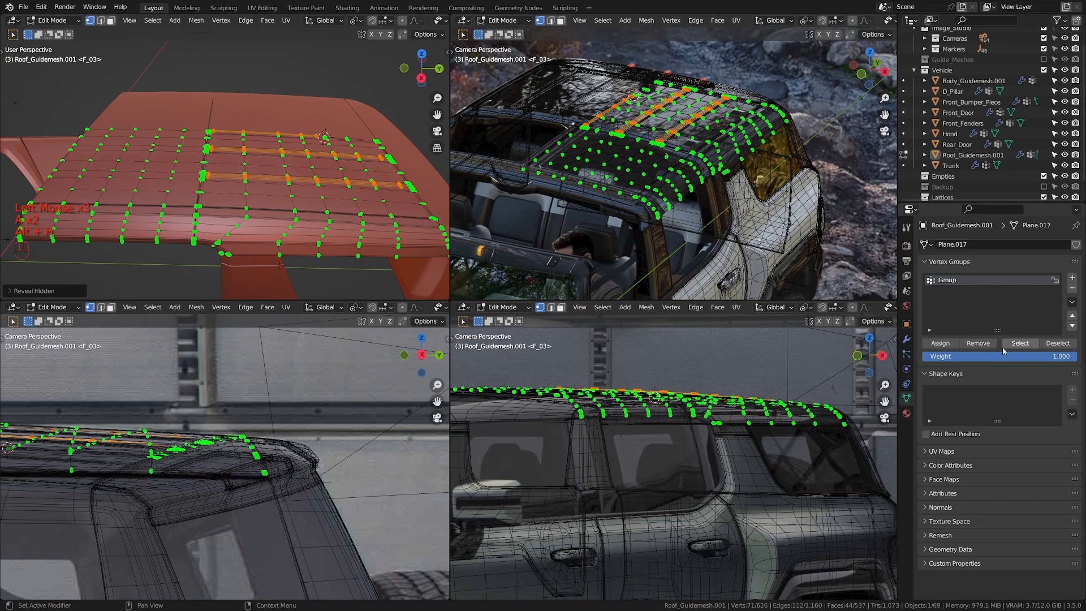
- Restrict the roof's Shrinkwrap modifier to the vertex group Group and check the front rib ends in Object Mode
click(907, 342)
click(1013, 534)
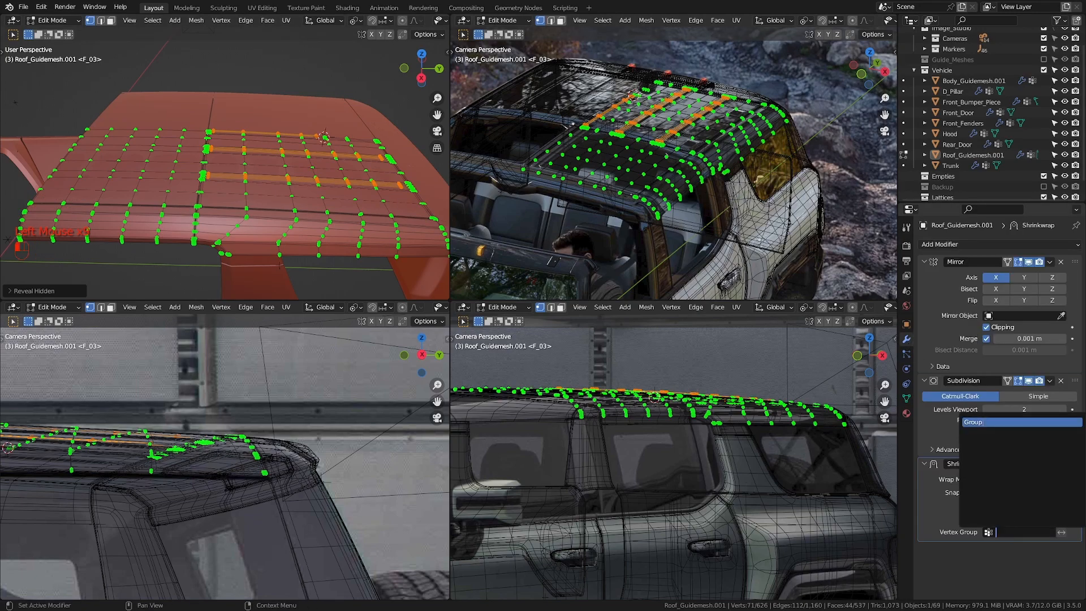
click(984, 423)
key(ctrl+space)
scroll(568, 367, up, 2)
key(Tab)
middle_drag(623, 339, 523, 363)
middle_drag(523, 364, 517, 391)
scroll(500, 395, up, 1)
shift+middle_drag(517, 390, 587, 340)
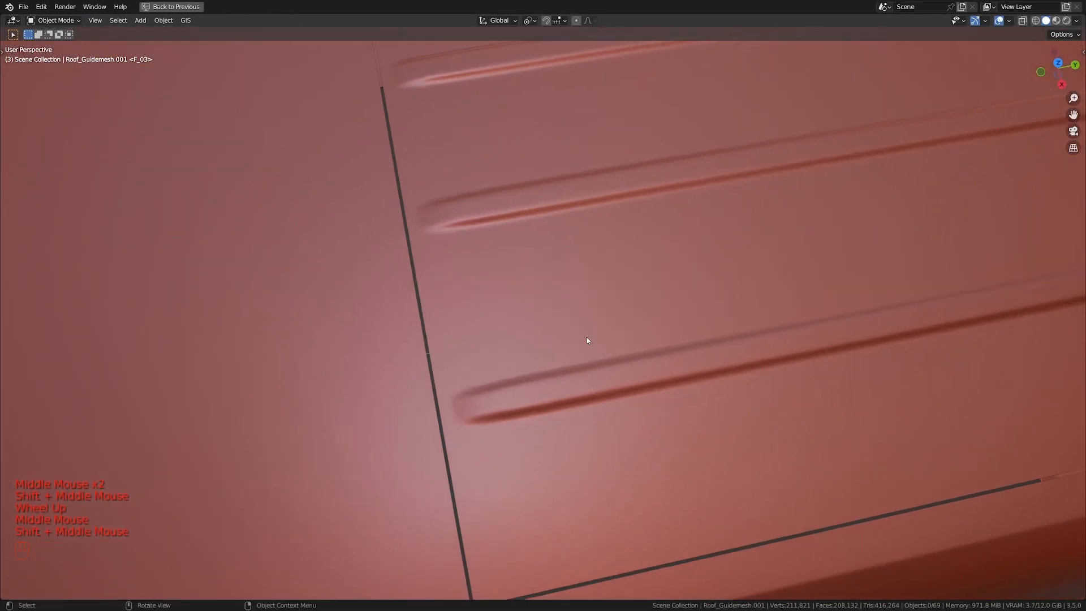
scroll(587, 340, up, 1)
- Add an edge loop across the rear panel beside the ribs' front ends, sliding it evenly close to the rib ends
key(Tab)
scroll(492, 387, up, 1)
middle_drag(480, 394, 487, 385)
key(Tab)
middle_drag(487, 385, 504, 367)
key(Tab)
shift+middle_drag(503, 368, 529, 342)
scroll(529, 342, up, 2)
key(ctrl+r)
click(535, 339)
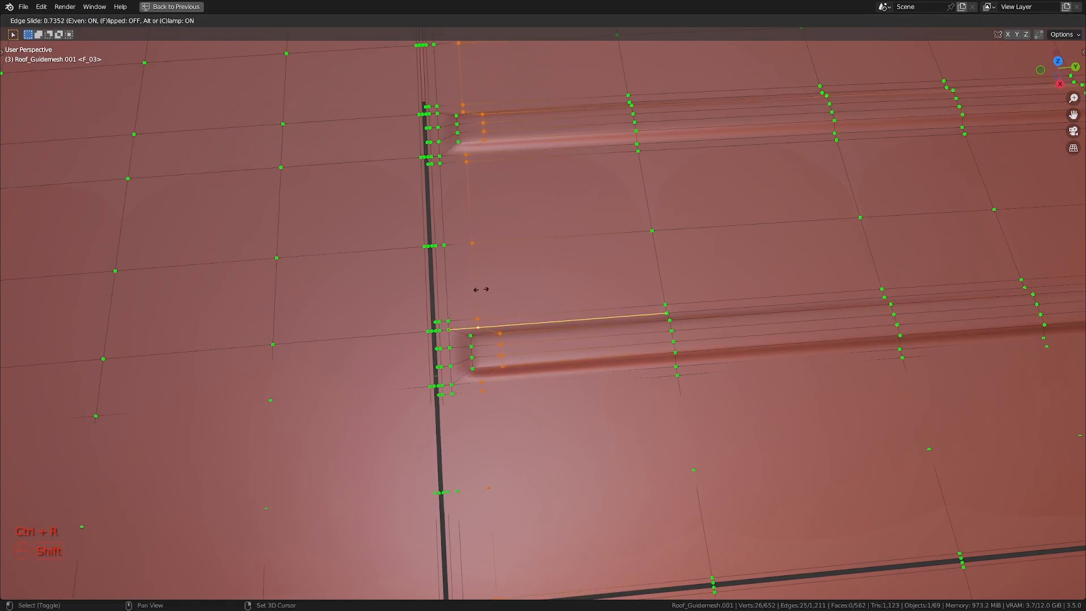
click(467, 278)
scroll(585, 327, down, 2)
key(Tab)
shift+middle_drag(691, 325, 374, 344)
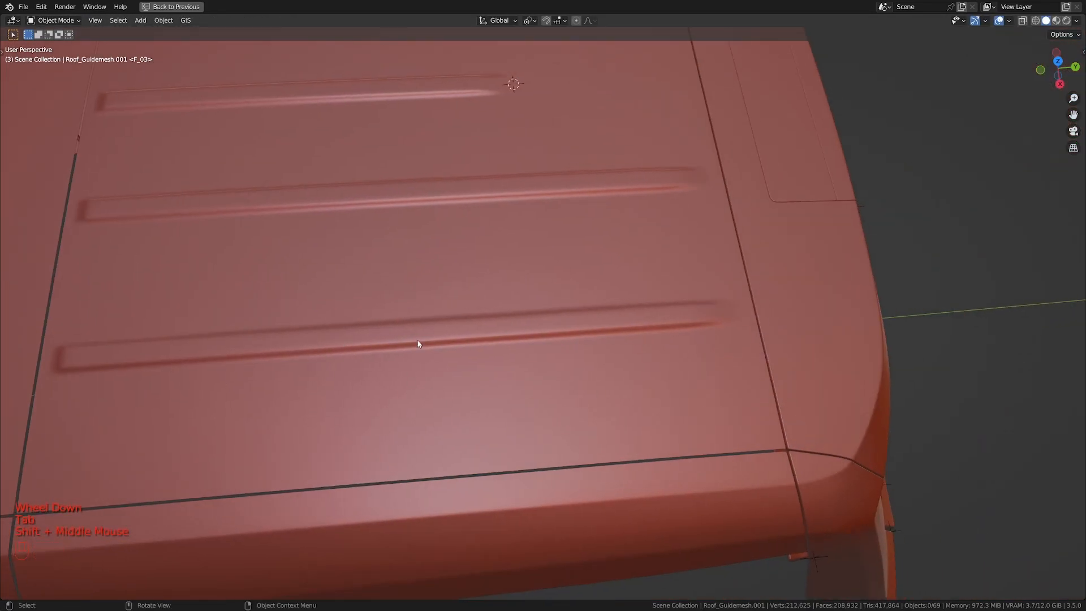
- Add an edge loop across the ribs near their rear ends, slid towards the rear panel gap
middle_drag(568, 335, 553, 335)
key(Tab)
shift+middle_drag(619, 332, 499, 333)
scroll(500, 333, up, 1)
scroll(500, 333, up, 1)
key(ctrl+r)
click(537, 344)
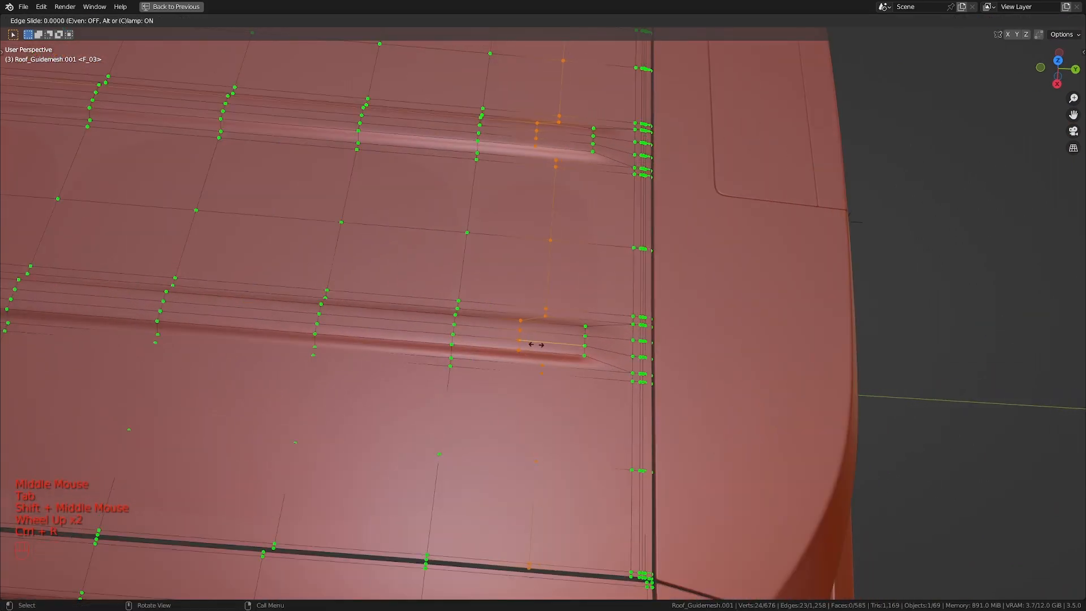
click(564, 341)
key(Tab)
scroll(468, 362, down, 1)
middle_drag(468, 362, 495, 362)
scroll(494, 362, down, 1)
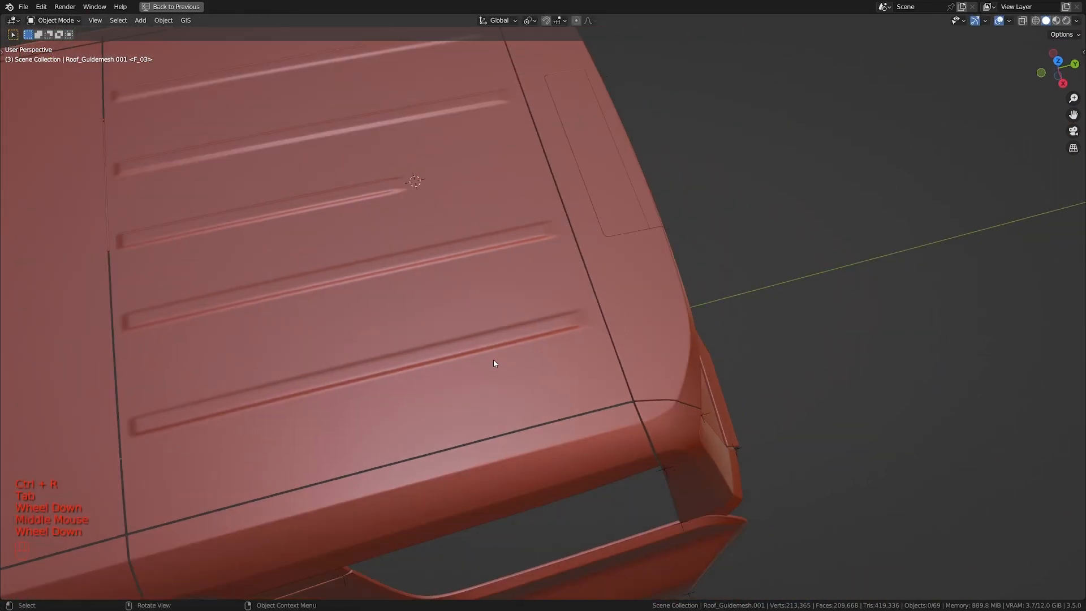
shift+middle_drag(368, 363, 613, 363)
middle_drag(613, 362, 619, 362)
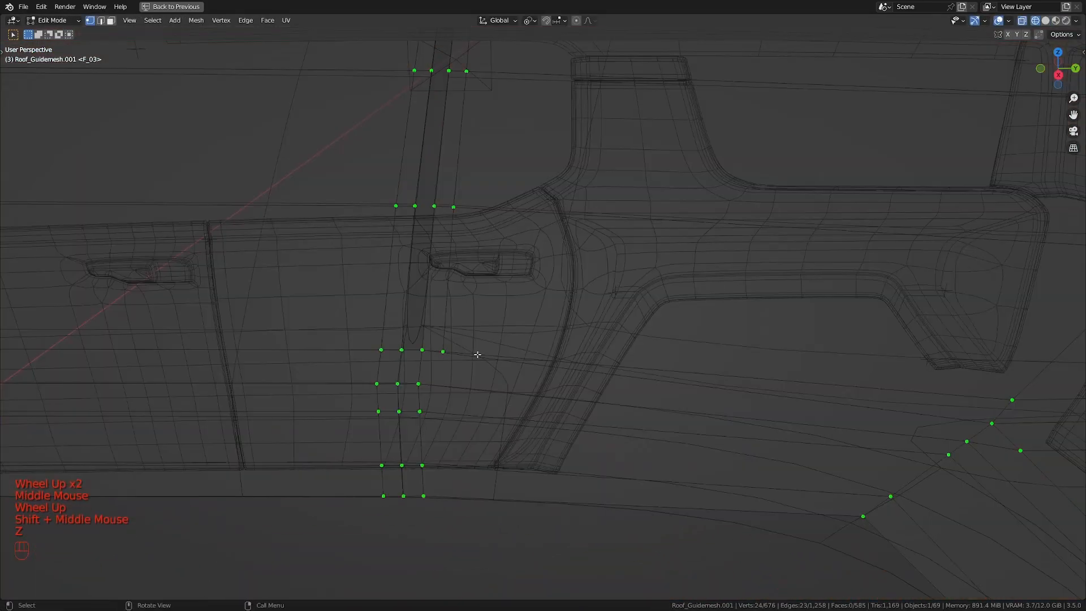
- Delete the strip of faces bridging the lower end of the cross gap on the roof's side, working in wireframe
shift+middle_drag(537, 340, 546, 338)
click(536, 331)
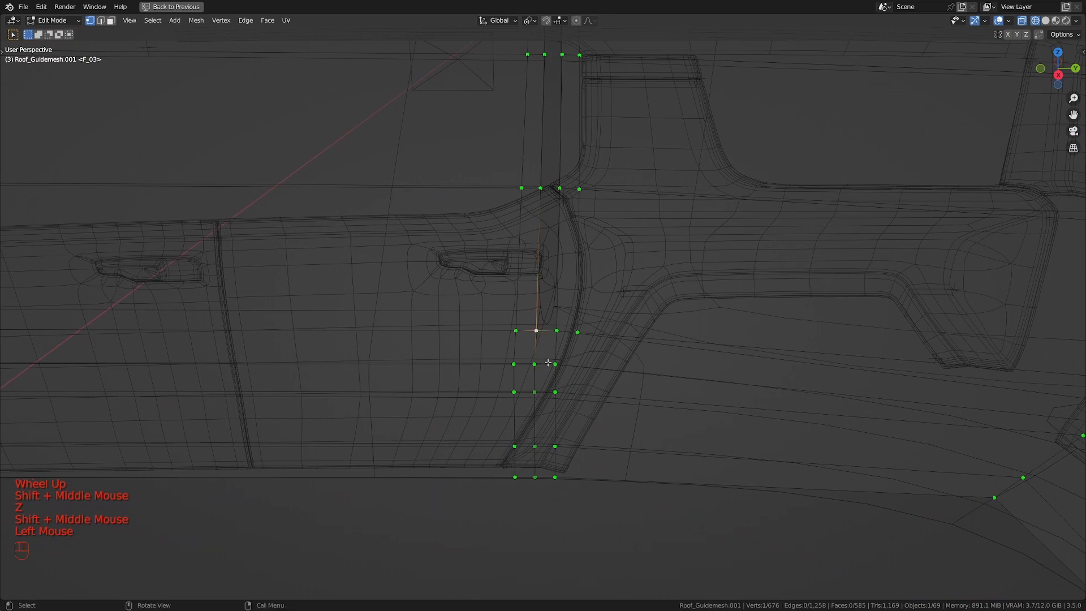
ctrl+shift+click(555, 477)
key(x)
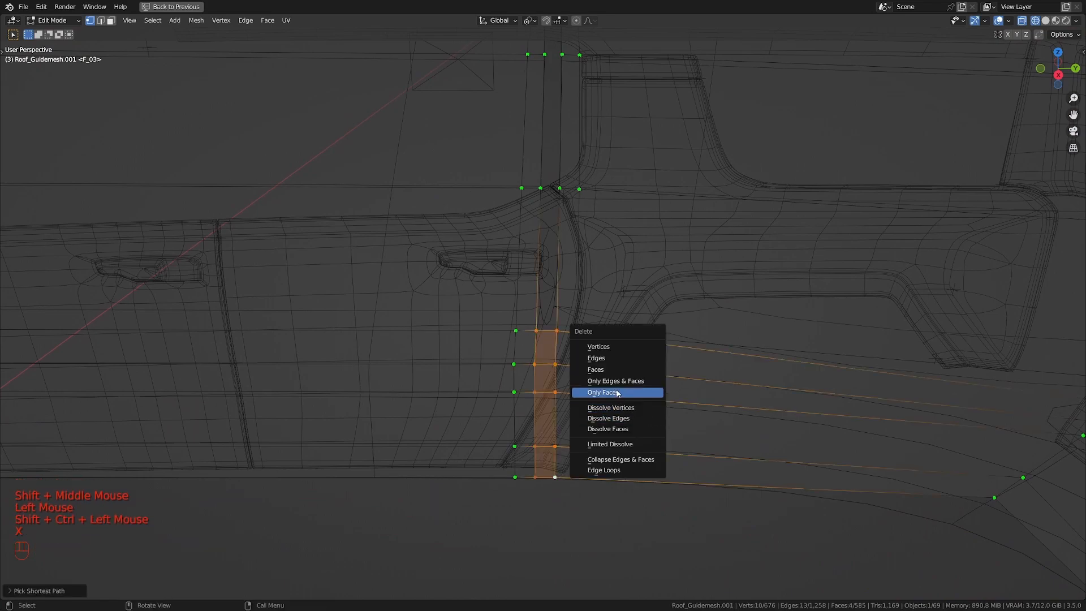
click(611, 368)
- Hide the support loop's end vertex behind the gap and add an even, flipped edge loop through the lower side faces beside the gap
key(a)
shift+middle_drag(612, 369, 554, 332)
key(ctrl+r)
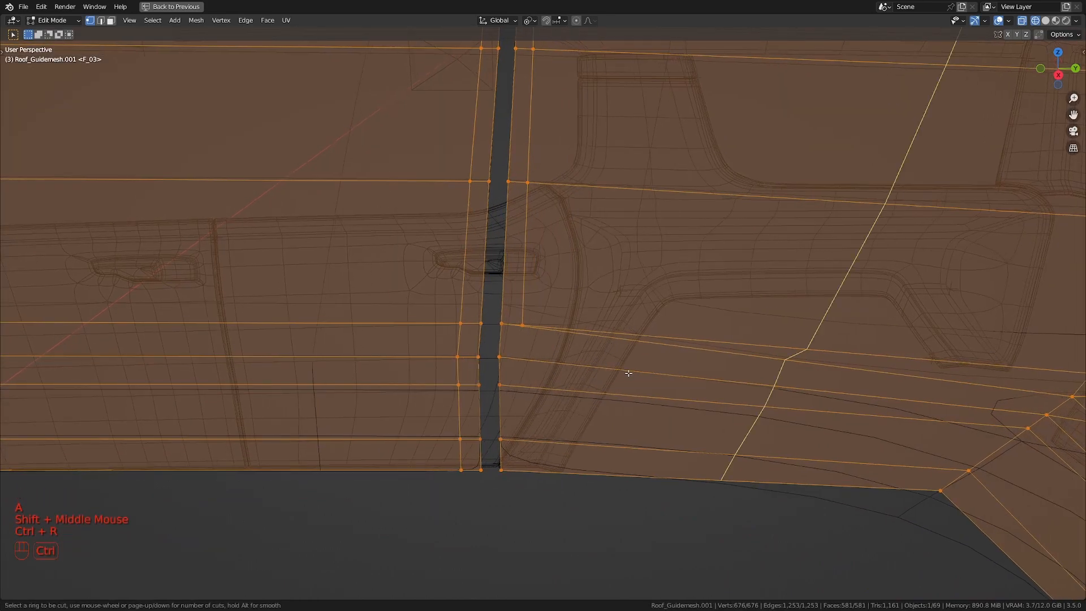
click(519, 323)
key(h)
key(ctrl+r)
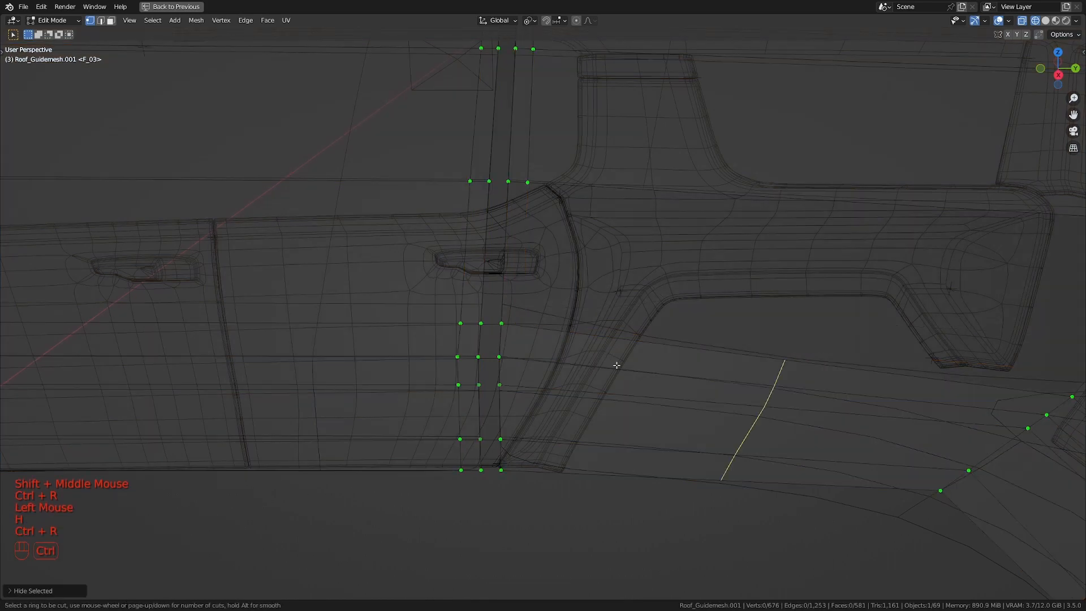
click(615, 363)
key(e)
key(f)
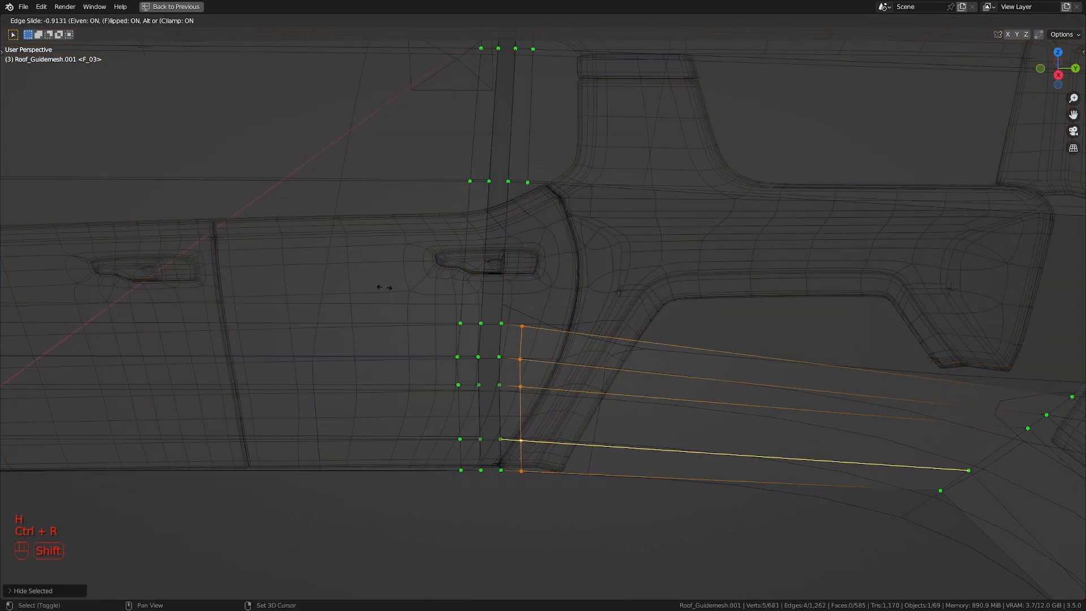
click(385, 288)
- Reveal the hidden geometry and merge the new loop's upper end vertex with the adjacent support loop vertex
key(alt+h)
click(522, 326)
shift+click(522, 323)
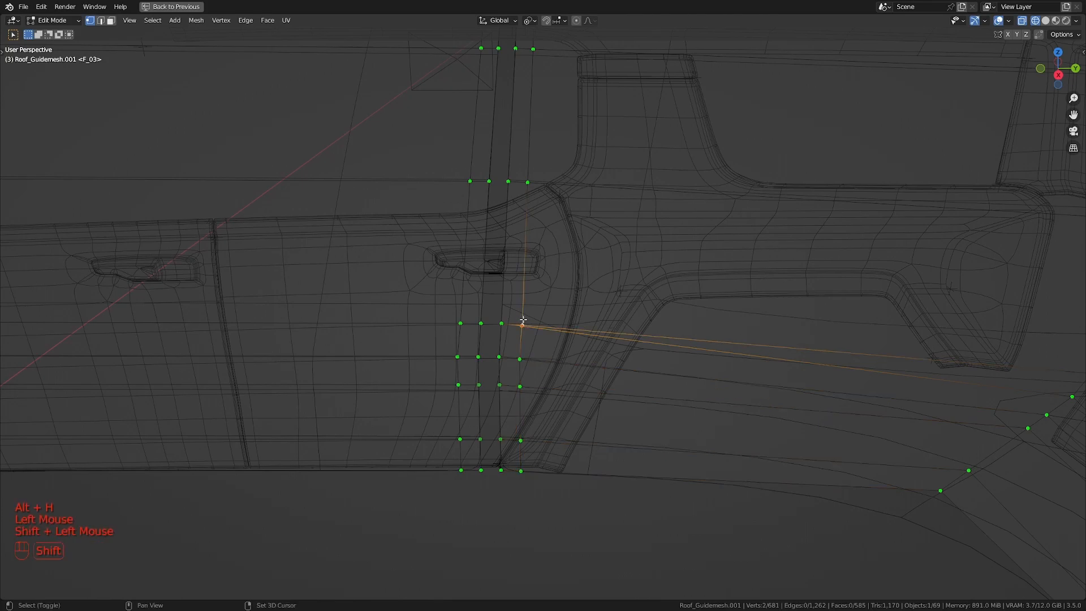
key(m)
click(523, 319)
scroll(525, 320, down, 1)
key(a)
key(a)
key(z)
scroll(622, 362, down, 2)
mouse_move(639, 382)
shift+middle_down()
mouse_move(578, 367)
mouse_move(582, 345)
shift+middle_up()
key(Tab)
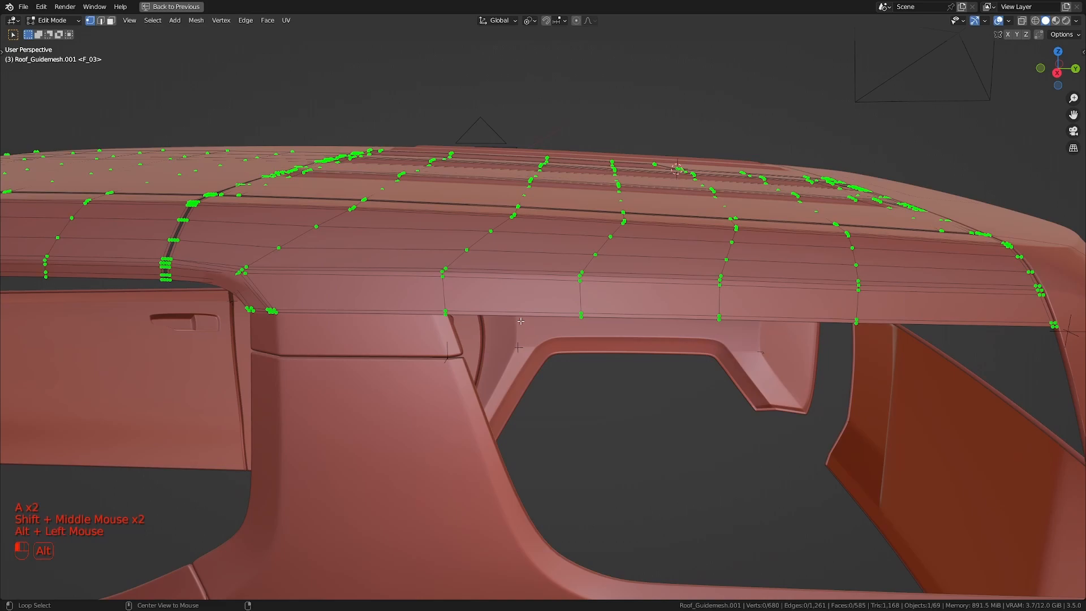
- Replace the edge loop above the rear side panel's lower border with a loop slid close to the border
alt+click(520, 321)
middle_drag(520, 321, 594, 306)
key(x)
scroll(594, 305, up, 1)
key(ctrl+r)
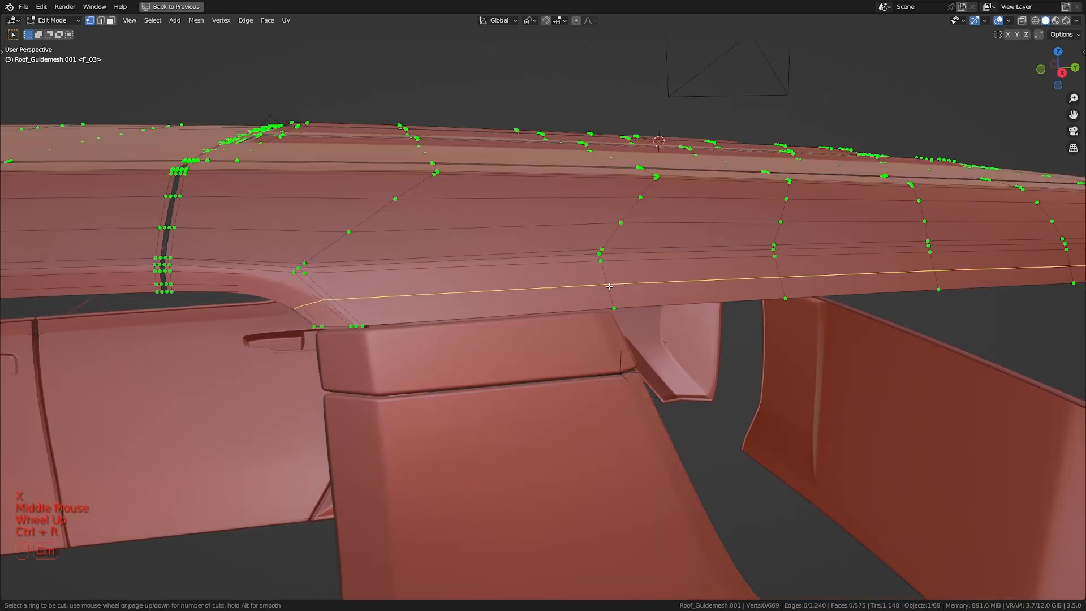
click(616, 302)
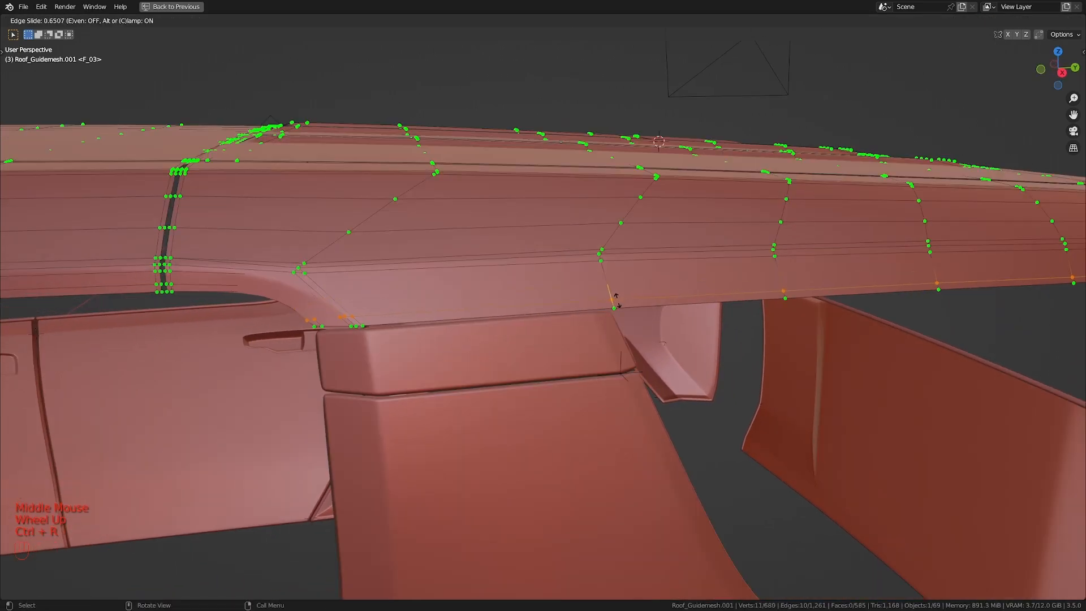
click(645, 324)
key(Tab)
scroll(468, 323, down, 2)
mouse_move(468, 323)
middle_down()
mouse_move(669, 330)
mouse_move(467, 333)
middle_up()
middle_drag(467, 334, 599, 365)
scroll(461, 383, down, 2)
middle_drag(566, 362, 511, 383)
scroll(563, 338, up, 1)
- Add a Solidify modifier with 0.05 m thickness to the roof and apply the object's rotation and scale
click(521, 365)
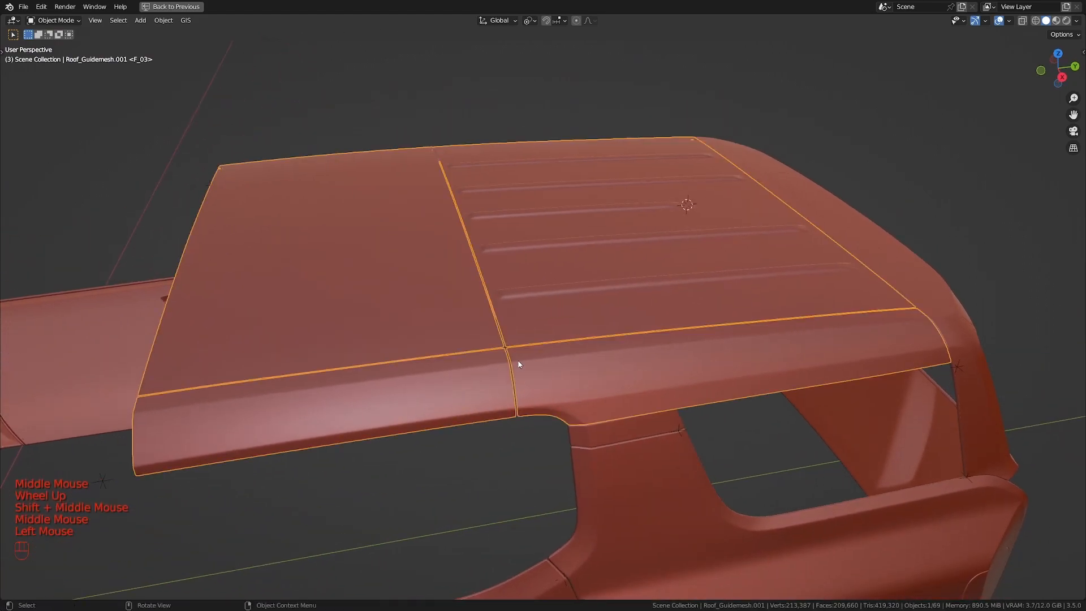
key(ctrl+space)
click(959, 246)
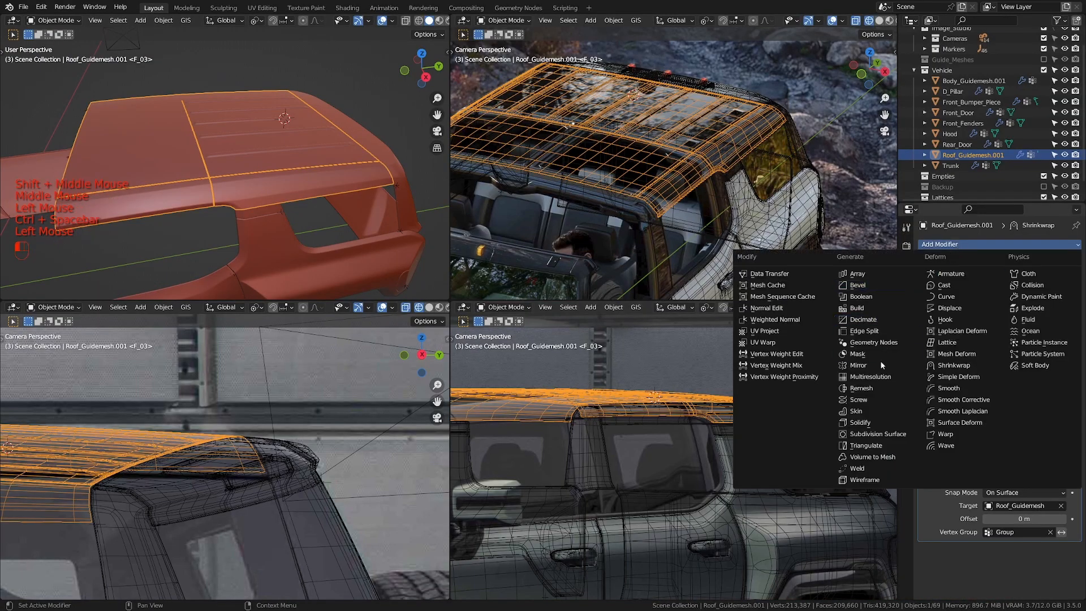
click(873, 424)
scroll(990, 457, down, 3)
scroll(990, 457, down, 3)
click(1015, 442)
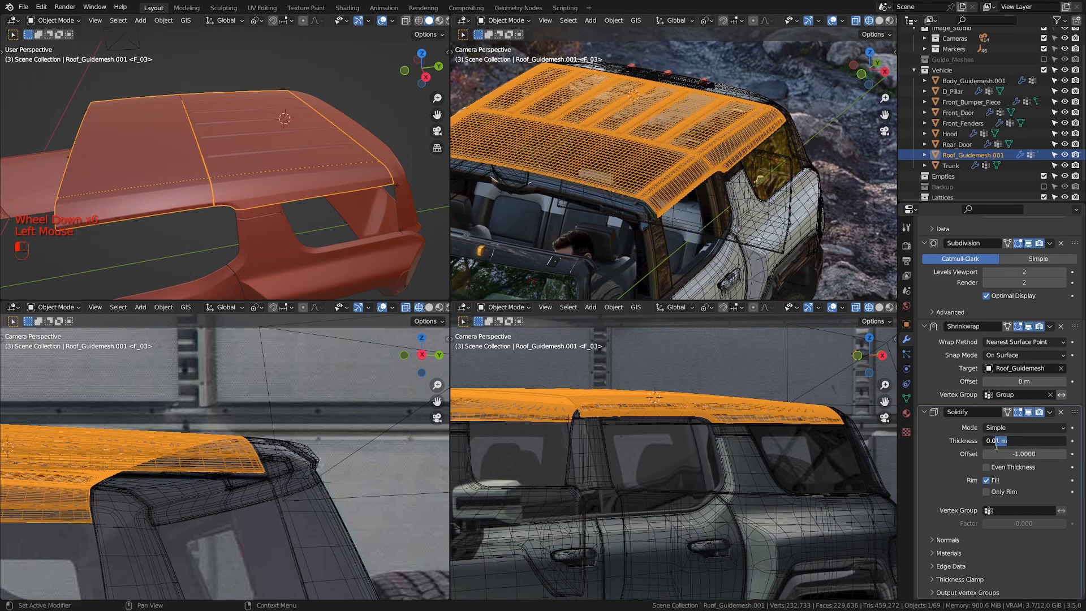
text(5)
key(Return)
key(ctrl+a)
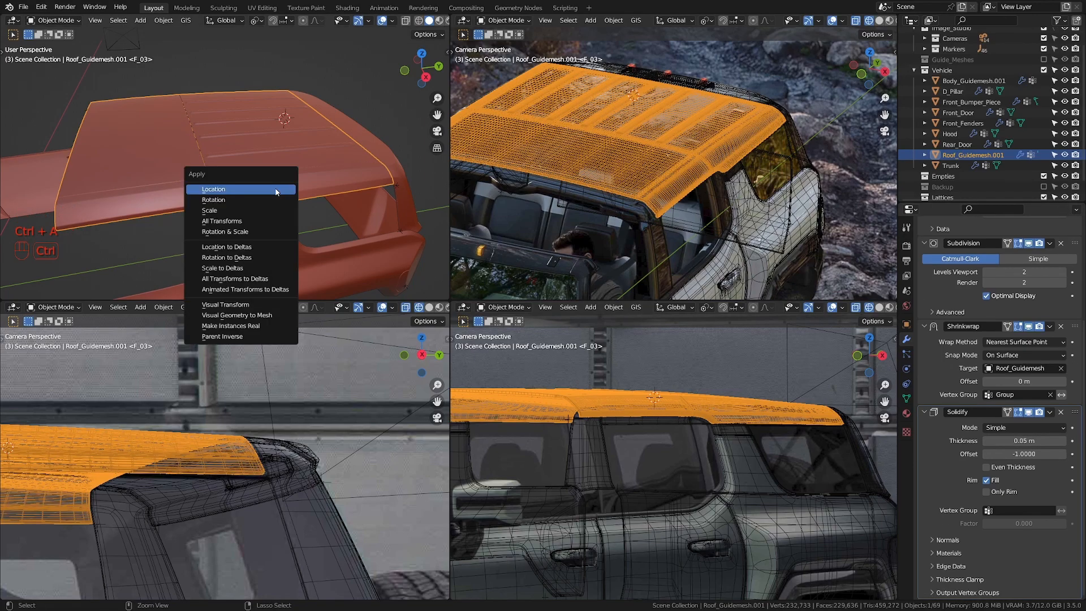
click(251, 232)
- Duplicate the Solidify modifier and set the copy's thickness to 0.025 m
ctrl+click(1057, 411)
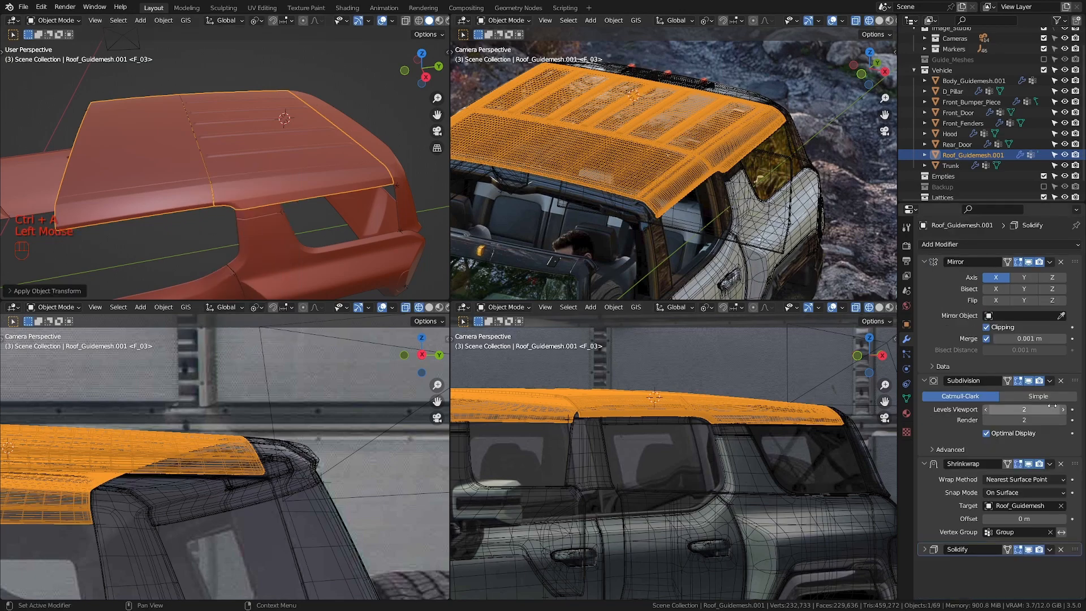
click(923, 549)
scroll(927, 537, down, 3)
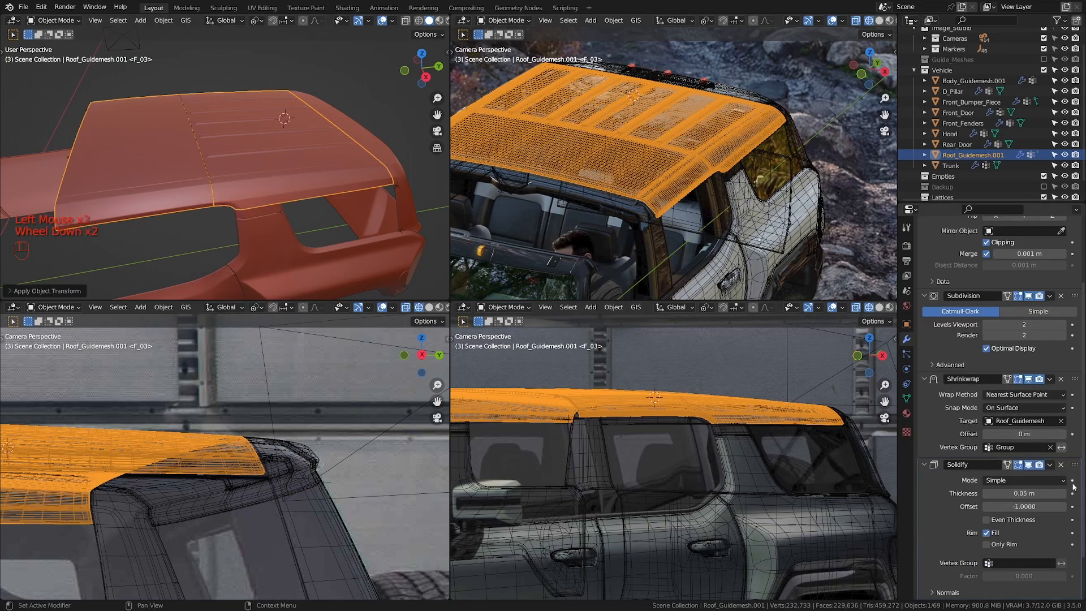
click(1051, 465)
click(1013, 488)
scroll(1013, 475, down, 5)
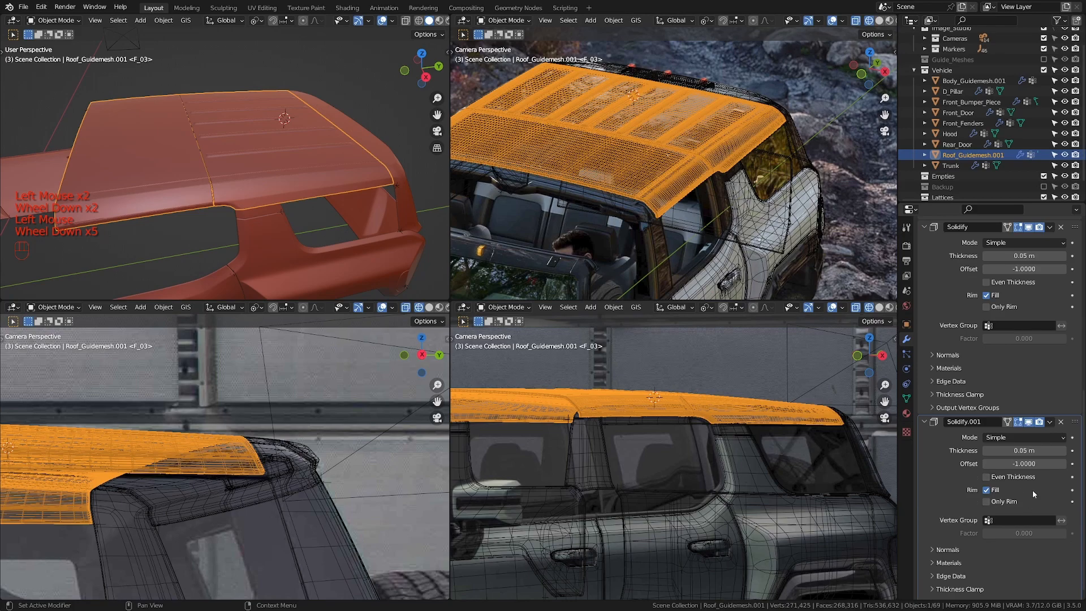
double_click(1026, 451)
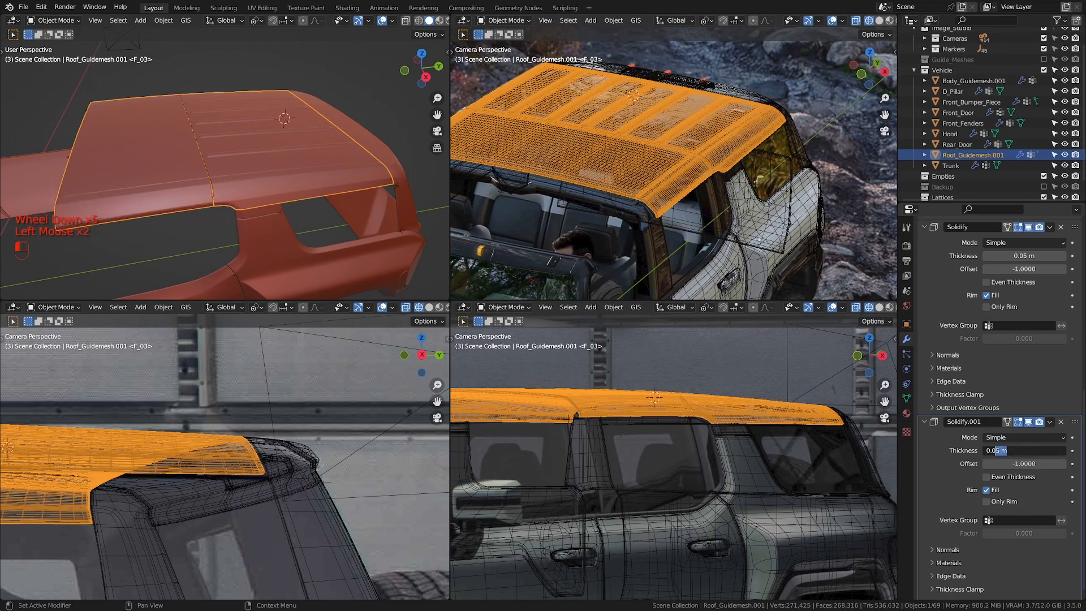
text(0.025)
key(Return)
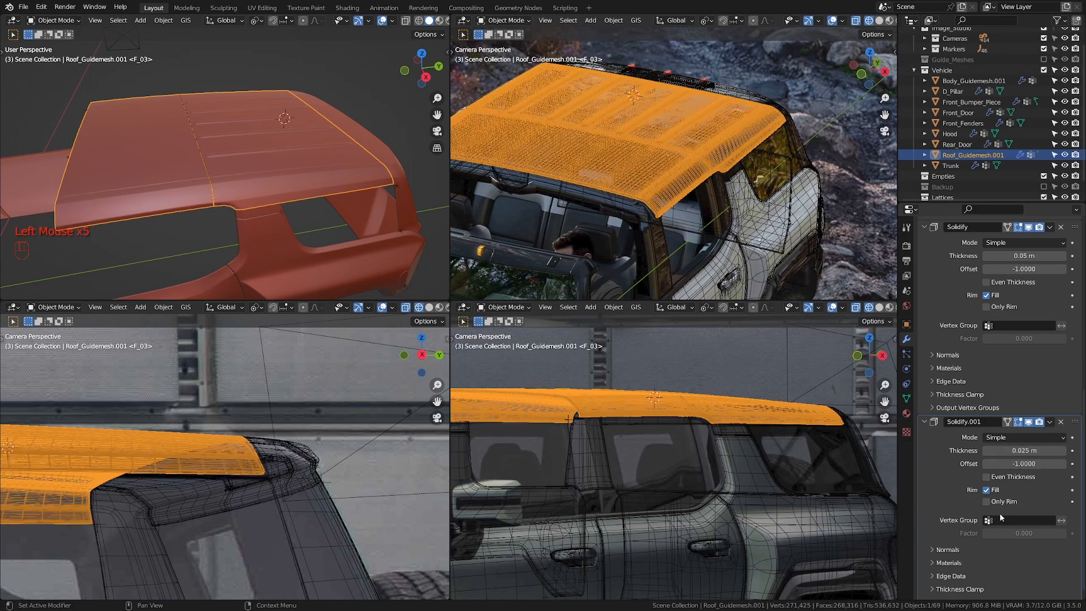
- Enable Even Thickness and Only Rim on both Solidify modifiers
click(987, 476)
click(987, 502)
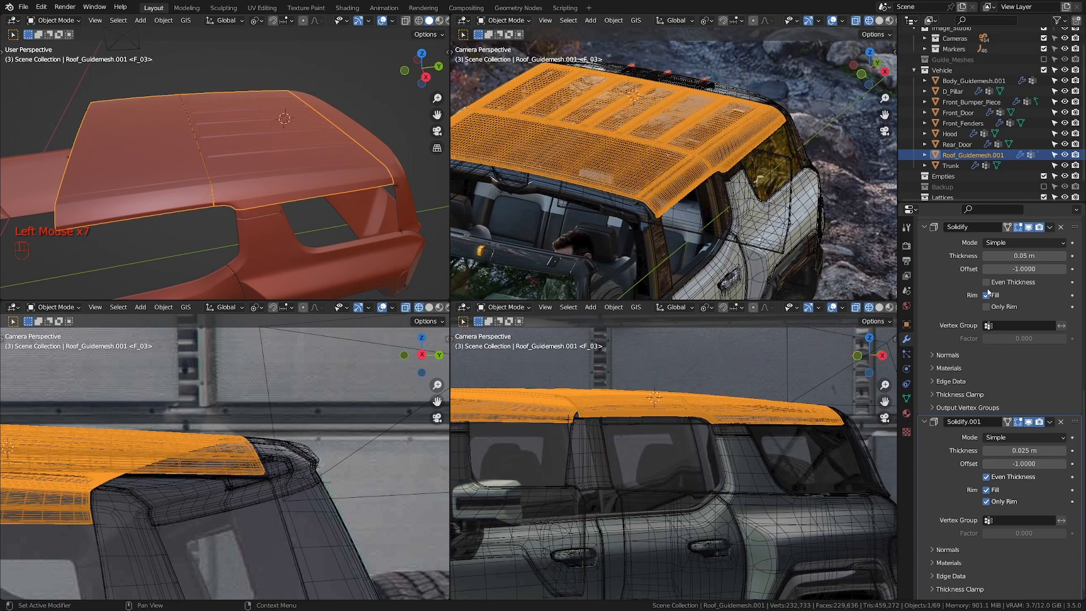
click(987, 307)
scroll(283, 194, up, 2)
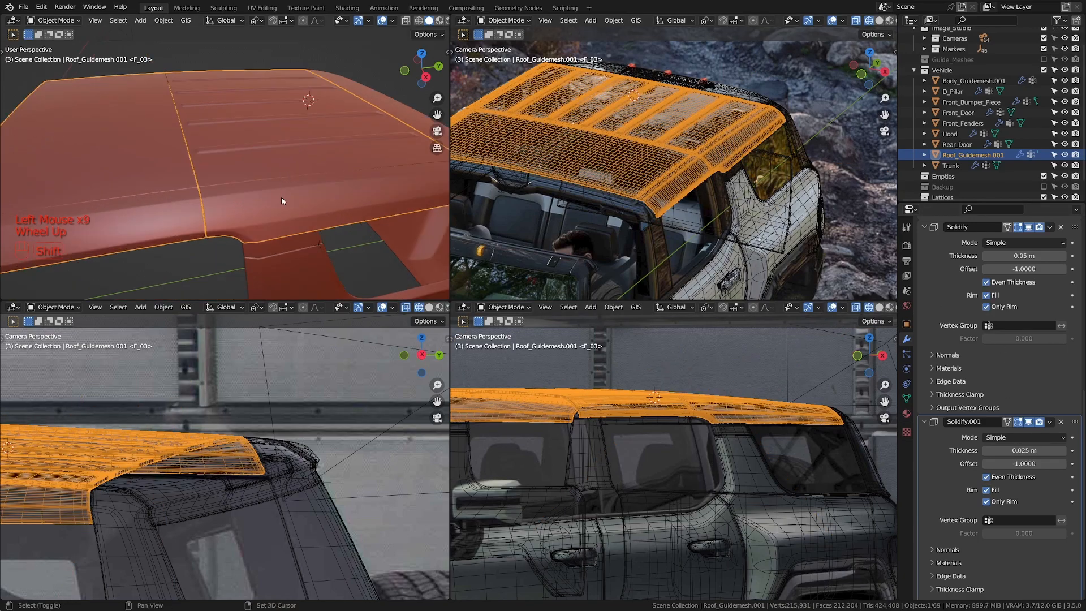
shift+middle_drag(283, 195, 351, 169)
- Apply the 0.05 m Solidify modifier to the roof mesh and enter Edit Mode
click(957, 267)
key(ctrl+a)
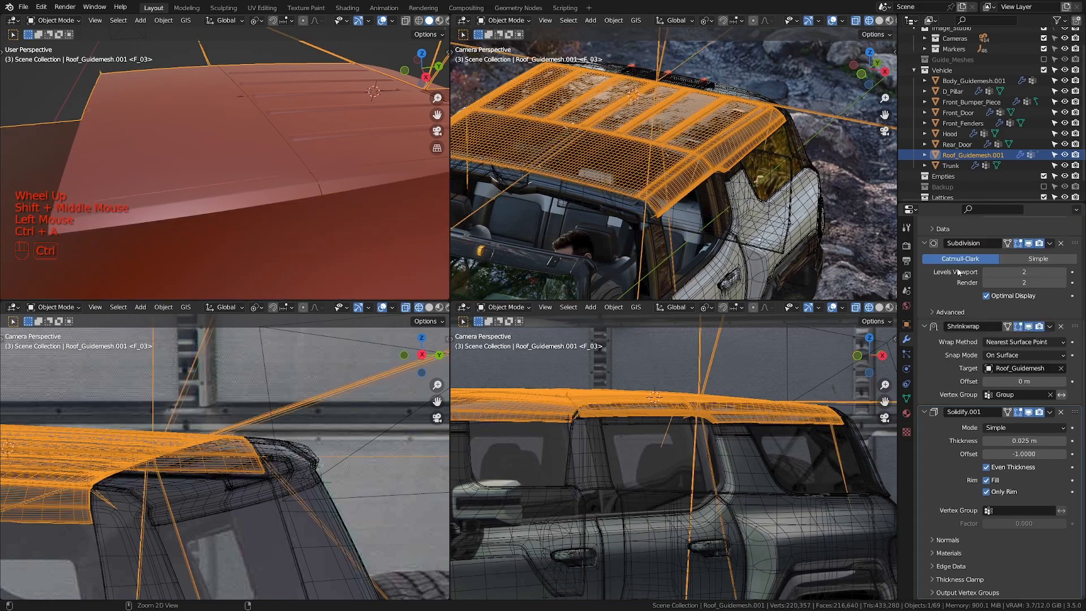
key(ctrl+space)
middle_drag(320, 203, 172, 424)
scroll(347, 219, down, 2)
key(Tab)
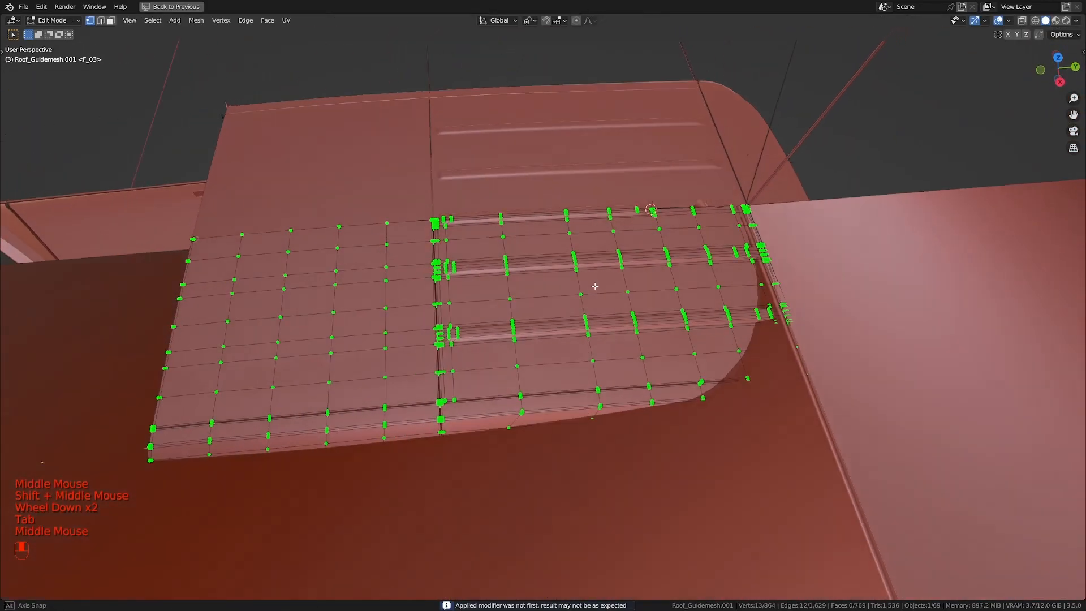
- Select the inner rim edge loops of all roof panels and remove them from the vertex group Group
scroll(172, 424, down, 1)
alt+shift+click(704, 243)
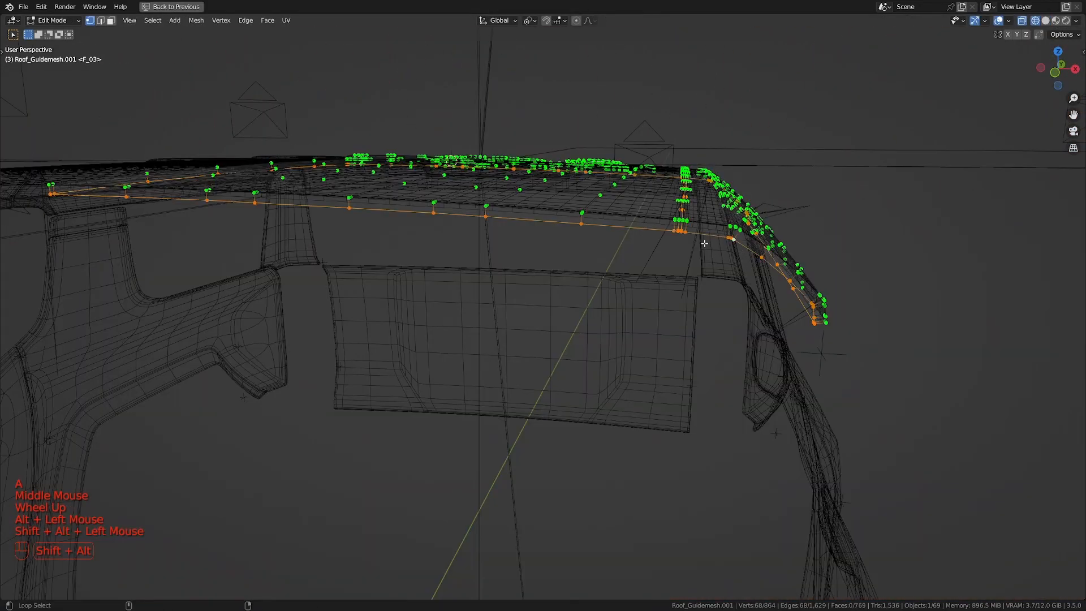
middle_drag(704, 243, 503, 294)
scroll(591, 273, up, 1)
scroll(594, 264, up, 1)
alt+shift+click(605, 253)
scroll(503, 294, up, 1)
shift+middle_drag(504, 294, 492, 309)
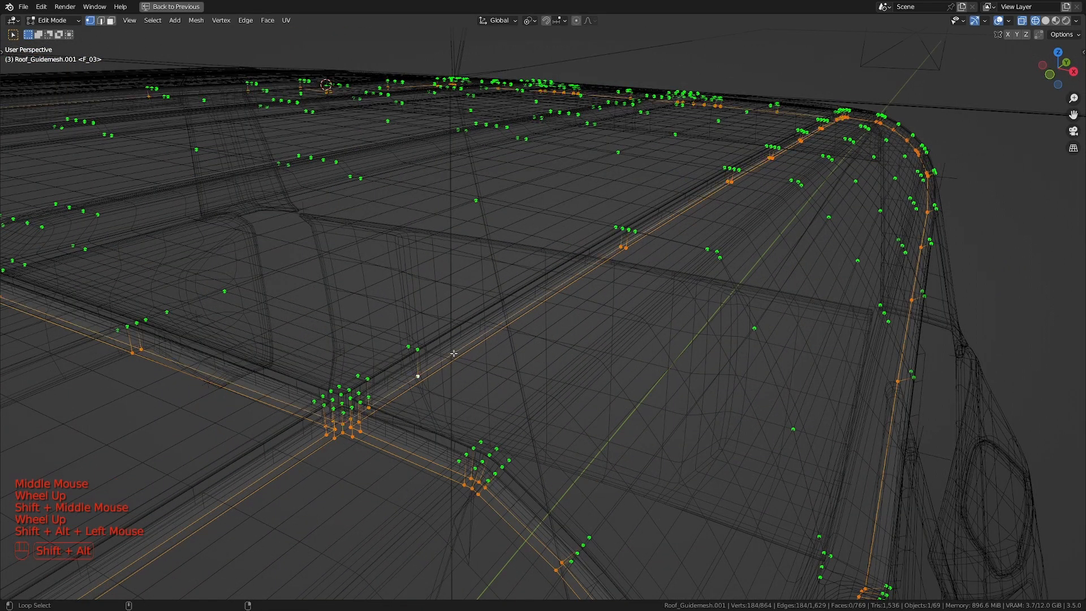
key(ctrl+space)
click(906, 400)
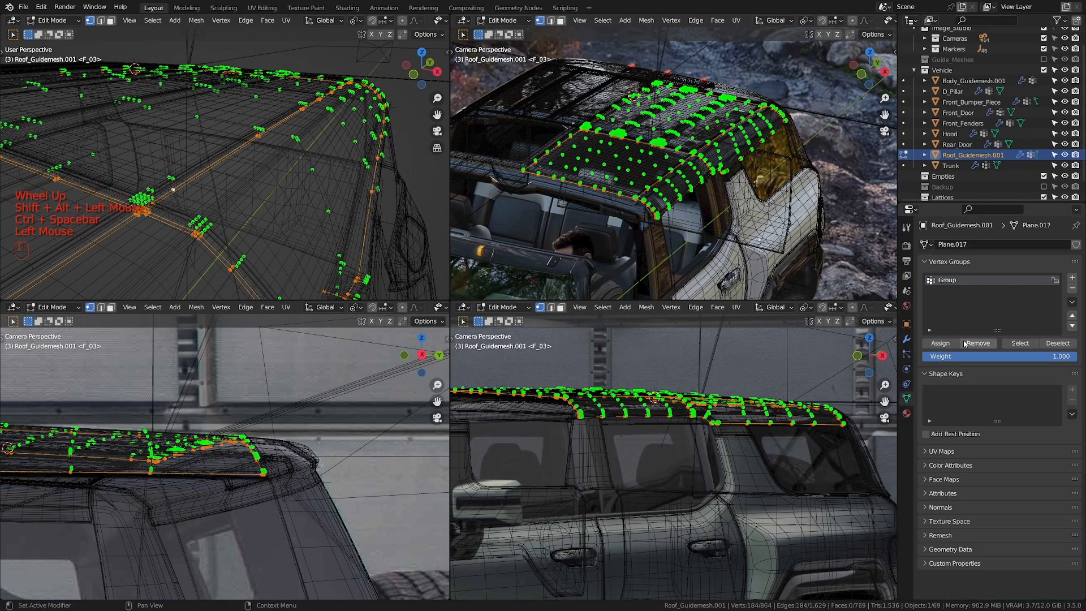
key(ctrl+space)
key(z)
scroll(396, 294, down, 2)
mouse_move(303, 243)
middle_down()
mouse_move(422, 311)
mouse_move(469, 277)
middle_up()
key(Tab)
mouse_move(470, 277)
middle_down()
mouse_move(492, 261)
mouse_move(563, 312)
mouse_move(430, 283)
middle_up()
key(Tab)
- Isolate a roof side panel and examine its solid rim around the edges and from the end
scroll(509, 271, down, 2)
key(a)
key(a)
key(h)
click(407, 343)
key(KP_Decimal)
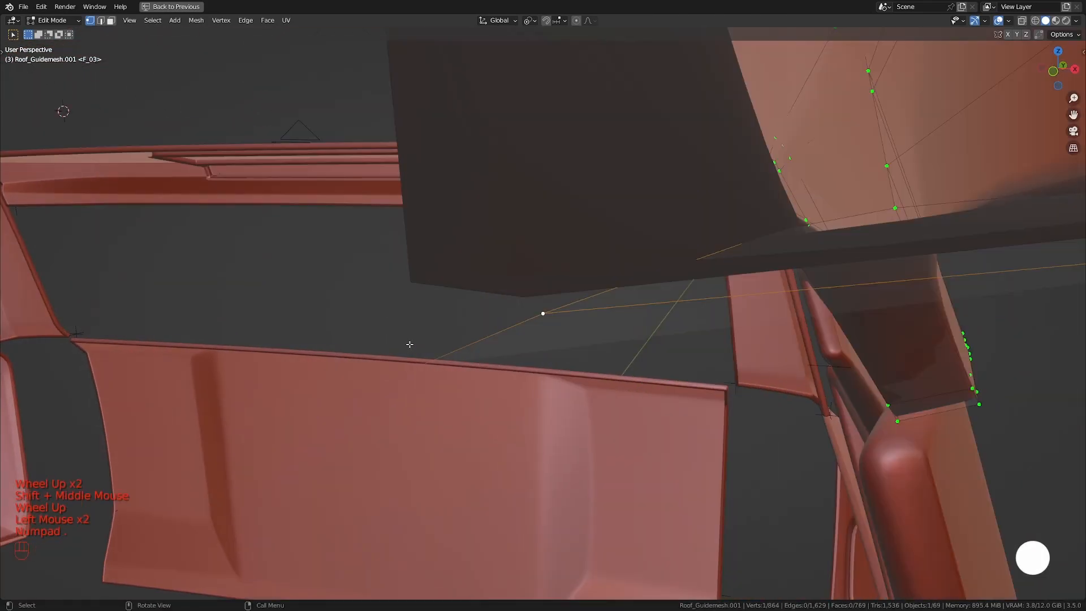
middle_drag(407, 344, 567, 347)
key(z)
scroll(376, 376, down, 2)
mouse_move(430, 362)
shift+middle_down()
mouse_move(396, 370)
mouse_move(509, 369)
shift+middle_up()
scroll(509, 369, up, 2)
shift+middle_drag(509, 369, 651, 365)
scroll(650, 365, down, 3)
shift+middle_drag(650, 365, 808, 361)
scroll(475, 403, down, 1)
mouse_move(465, 329)
shift+middle_down()
mouse_move(481, 396)
mouse_move(679, 368)
shift+middle_up()
key(z)
scroll(679, 367, down, 2)
shift+middle_drag(679, 365, 630, 357)
scroll(565, 351, up, 2)
middle_drag(566, 351, 514, 334)
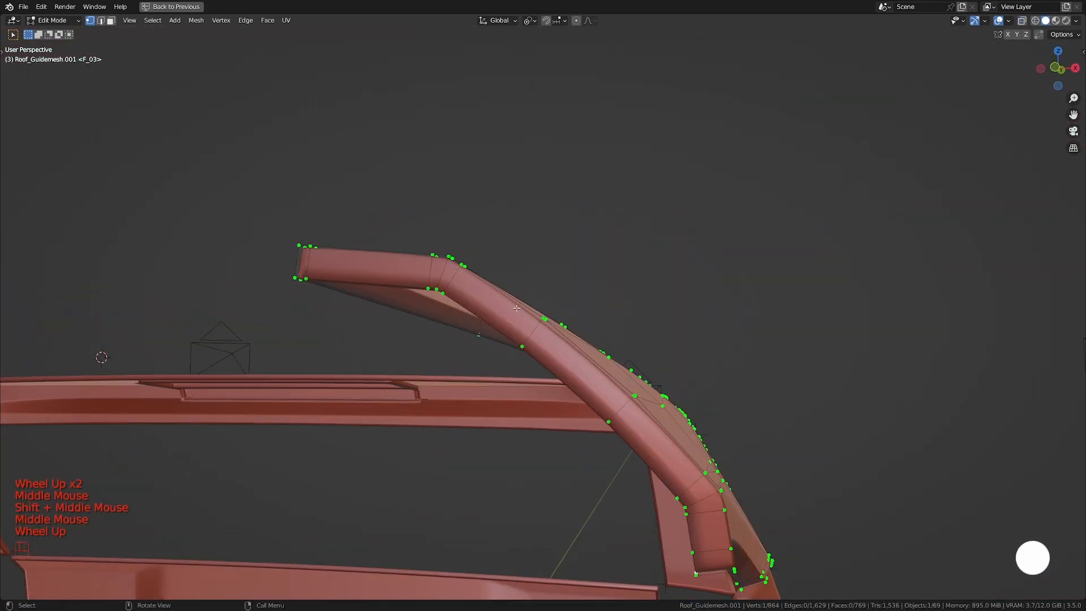
- Reveal the roof panels, hide one linked panel and examine the rims of the remaining ones
key(alt+h)
key(a)
key(a)
middle_drag(426, 288, 639, 344)
key(l)
key(h)
middle_drag(181, 329, 404, 280)
scroll(388, 273, up, 2)
scroll(405, 280, down, 1)
middle_drag(404, 280, 429, 333)
- Isolate the front centre roof panel and delete its rim faces along the mirror centreline
key(alt+h)
scroll(429, 334, down, 4)
key(a)
key(a)
mouse_move(429, 334)
shift+middle_down()
mouse_move(431, 372)
mouse_move(446, 264)
mouse_move(858, 315)
mouse_move(511, 249)
shift+middle_up()
key(h)
scroll(446, 264, up, 2)
key(z)
drag(543, 195, 726, 404)
key(x)
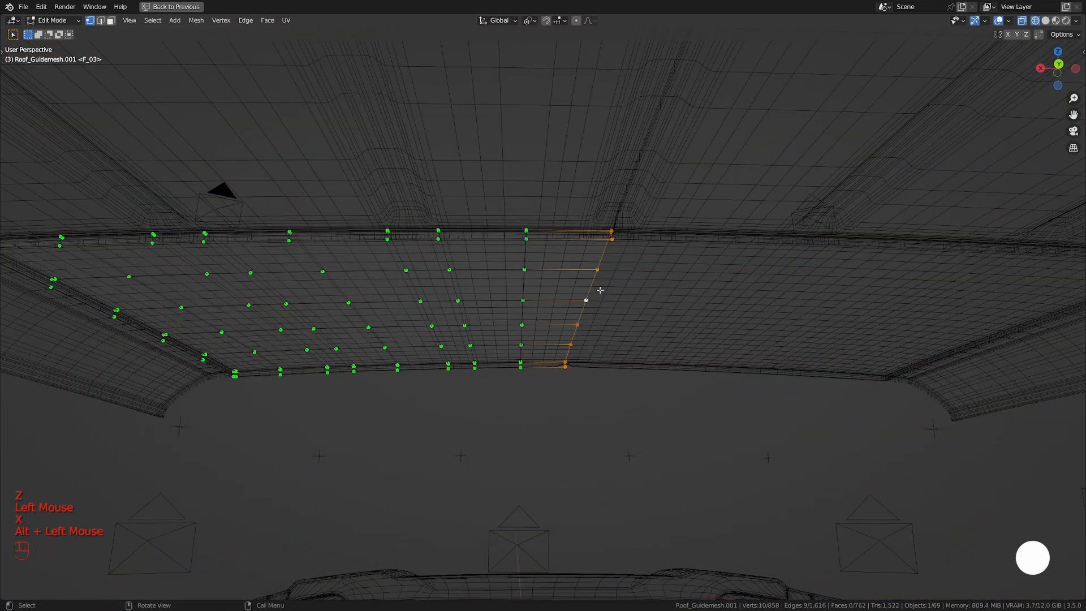
- Move the open edge loop of the front centre panel along X onto the mirror centreline
key(g)
key(x)
click(600, 294)
key(z)
middle_drag(600, 294, 632, 352)
- Reveal the hidden geometry and isolate the ribbed rear centre roof panel
key(alt+h)
key(l)
key(z)
mouse_move(533, 368)
middle_down()
mouse_move(549, 324)
mouse_move(534, 391)
middle_up()
scroll(534, 391, down, 1)
key(ctrl+i)
key(h)
- Delete the rim faces of the rear centre panel along the mirror centreline and check the mirrored roof
key(KP_7)
shift+middle_drag(609, 250, 600, 365)
scroll(582, 223, up, 3)
shift+middle_drag(583, 224, 584, 355)
drag(529, 50, 237, 599)
mouse_move(603, 509)
middle_down()
mouse_move(616, 456)
mouse_move(694, 395)
middle_up()
scroll(693, 396, up, 2)
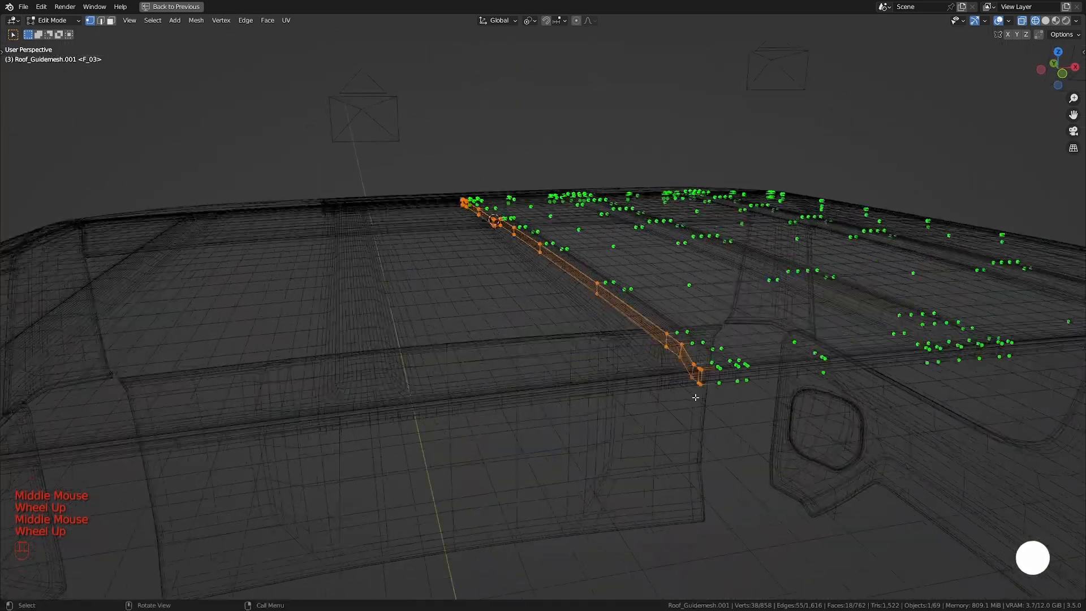
key(x)
click(701, 375)
key(z)
mouse_move(667, 464)
middle_down()
mouse_move(631, 410)
mouse_move(660, 415)
mouse_move(568, 448)
middle_up()
key(Tab)
key(Tab)
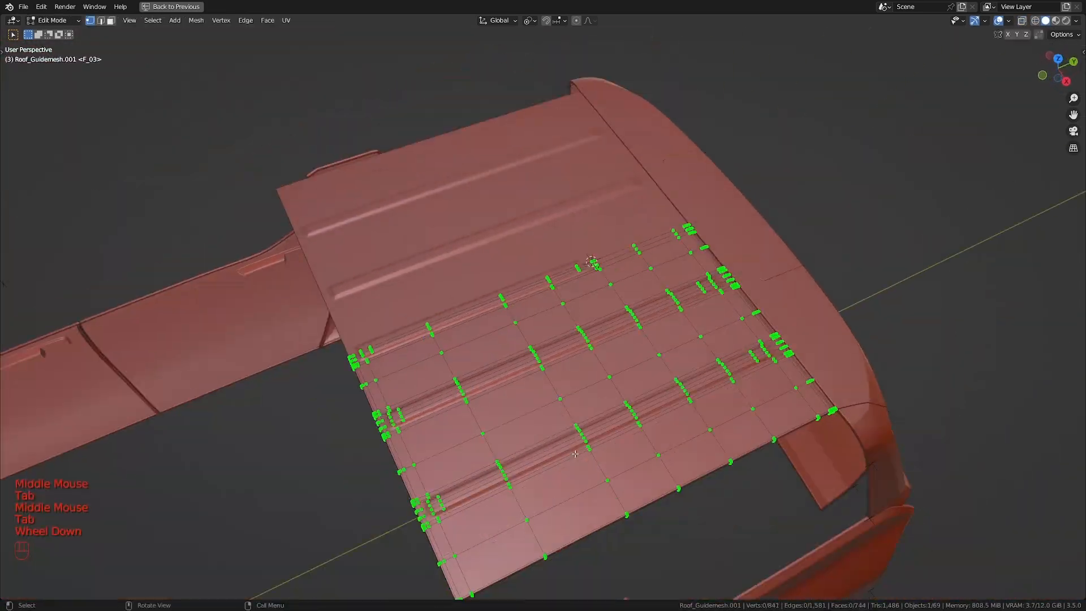
- Reveal all roof panels, leave Edit Mode and apply the 0.025 m Solidify modifier
scroll(568, 447, down, 2)
key(ctrl+space)
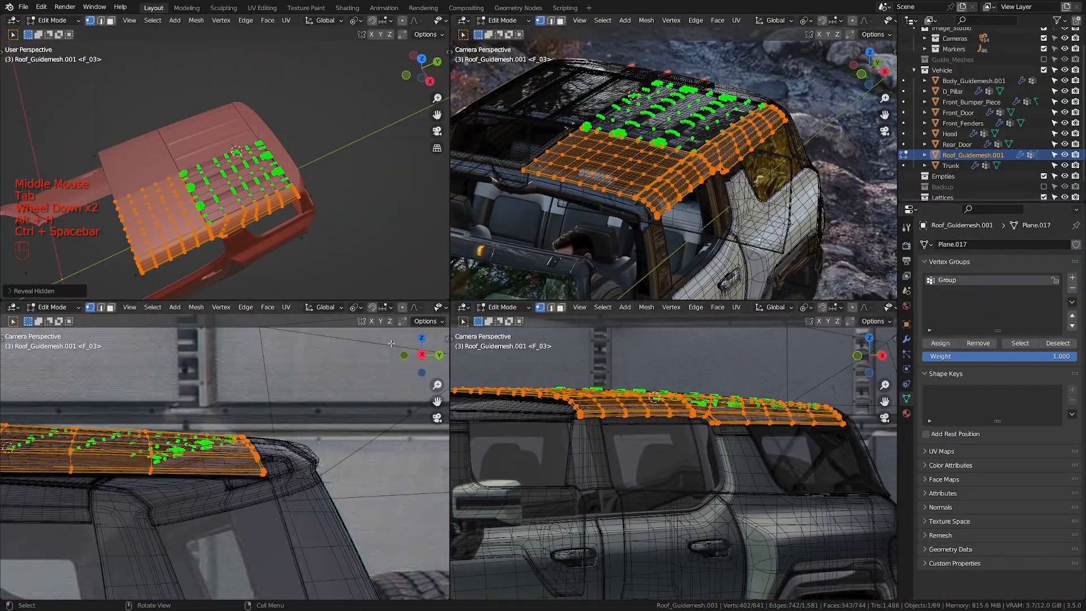
key(Tab)
click(906, 339)
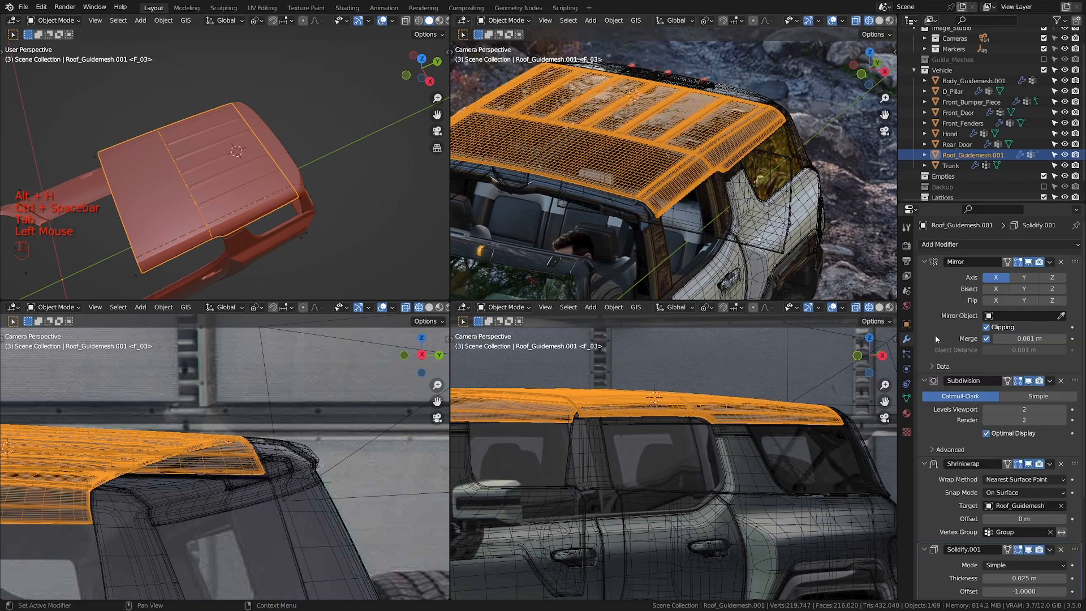
click(946, 558)
scroll(956, 534, down, 2)
key(ctrl+a)
- Return to Edit Mode and hide every roof panel except the rear side panel
key(ctrl+space)
middle_drag(485, 325, 461, 333)
scroll(461, 333, up, 2)
shift+middle_drag(461, 332, 523, 300)
middle_drag(523, 300, 529, 269)
key(Tab)
key(a)
key(a)
key(l)
key(l)
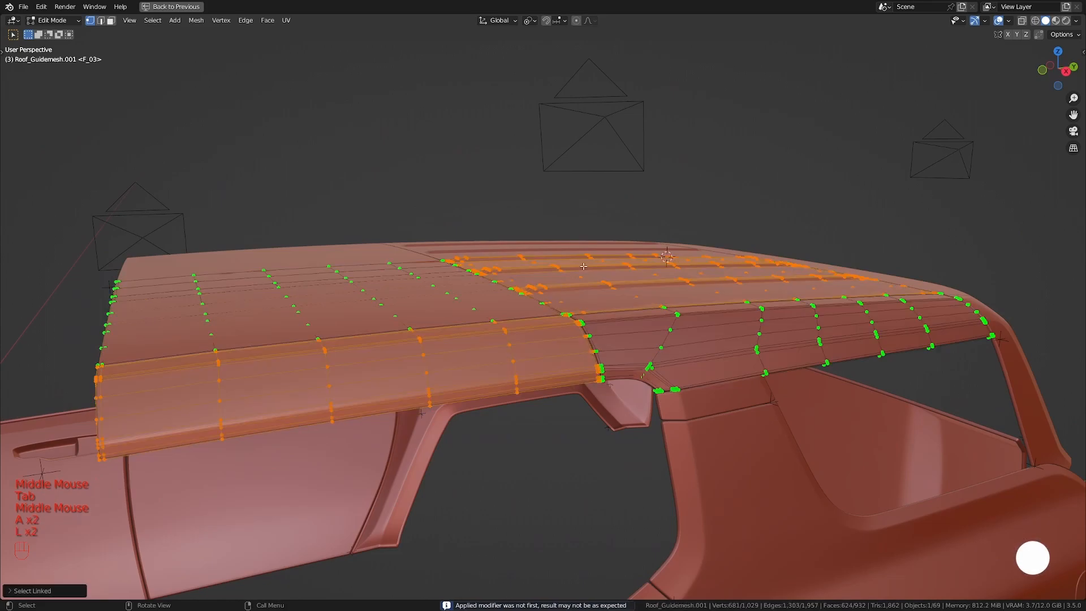
key(l)
key(h)
- Slide the rim vertices at the front end corners of the rear side roof panel along their edges
click(598, 368)
key(KP_Decimal)
middle_drag(569, 423, 595, 398)
click(591, 399)
key(g)
key(g)
click(589, 400)
scroll(591, 390, down, 3)
middle_drag(600, 238, 591, 208)
click(592, 207)
key(g)
key(g)
click(605, 254)
- Slide the inner rim corner vertices at the rear end of the rear side roof panel
scroll(605, 254, down, 3)
shift+middle_drag(605, 254, 862, 206)
middle_drag(707, 170, 633, 165)
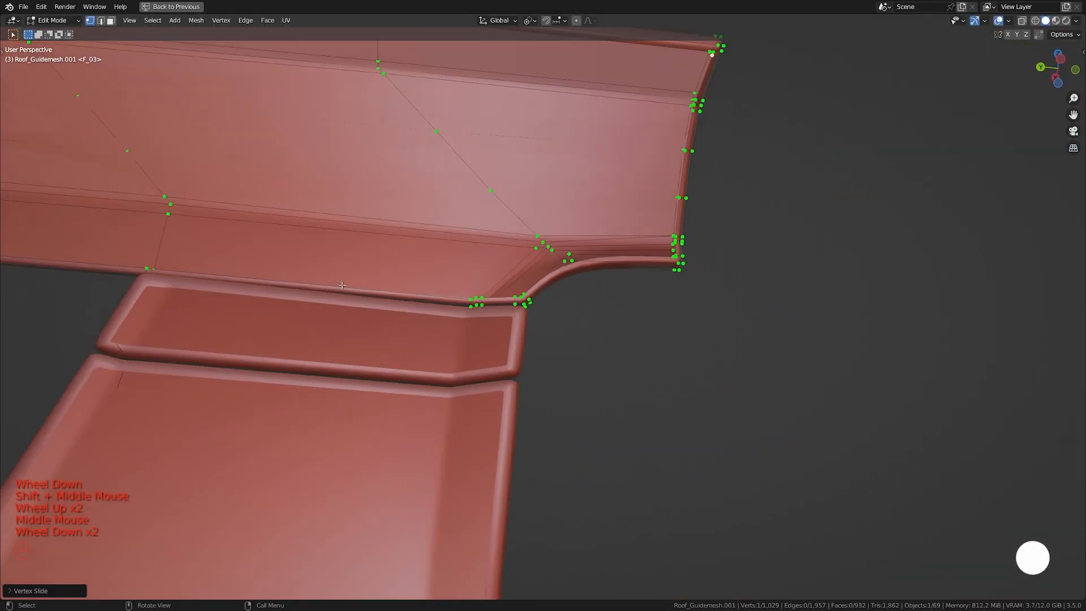
shift+middle_drag(396, 255, 639, 266)
scroll(585, 272, up, 2)
click(551, 334)
key(g)
key(g)
click(583, 342)
scroll(583, 340, down, 4)
shift+middle_drag(580, 294, 560, 480)
middle_drag(557, 238, 546, 186)
click(540, 171)
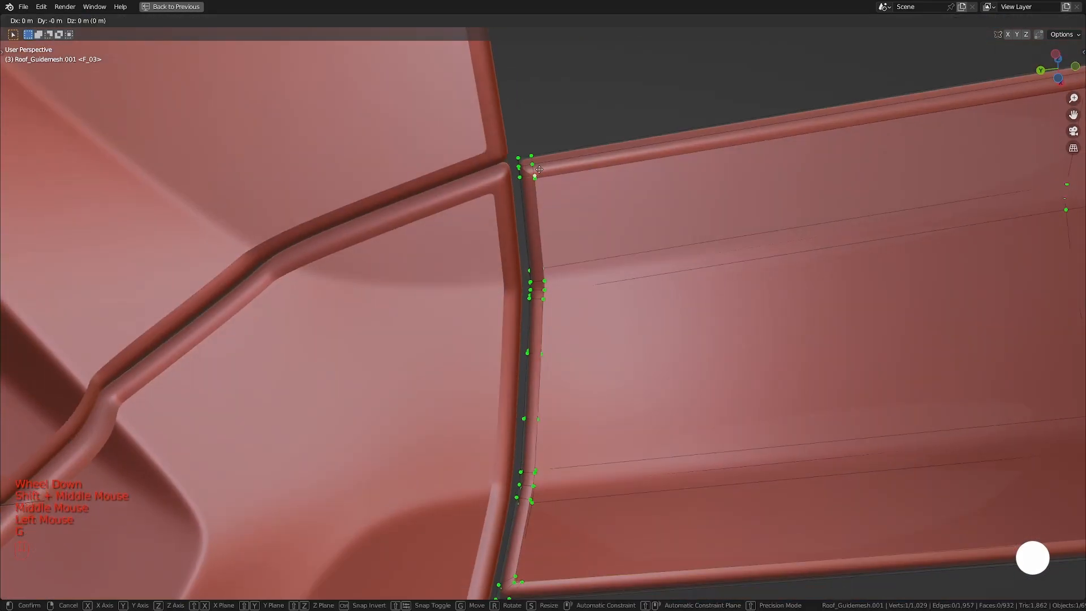
click(558, 178)
- Reveal all roof panels, hide the rear side panel and isolate the front side roof panel
scroll(558, 181, down, 3)
middle_drag(543, 249, 430, 317)
key(alt+h)
key(alt+a)
key(l)
key(h)
middle_drag(396, 362, 455, 397)
key(l)
key(ctrl+i)
key(h)
- Slide the inner rim corner vertices at the rear end of the front side roof panel
middle_drag(617, 391, 425, 339)
click(521, 334)
key(KP_Decimal)
click(555, 297)
key(g)
click(601, 339)
scroll(601, 339, down, 2)
shift+middle_drag(543, 453, 515, 295)
middle_drag(509, 339, 538, 283)
scroll(503, 260, up, 1)
click(540, 242)
key(g)
key(g)
scroll(536, 214, down, 3)
middle_drag(537, 218, 557, 227)
scroll(565, 238, down, 2)
shift+middle_drag(848, 282, 509, 305)
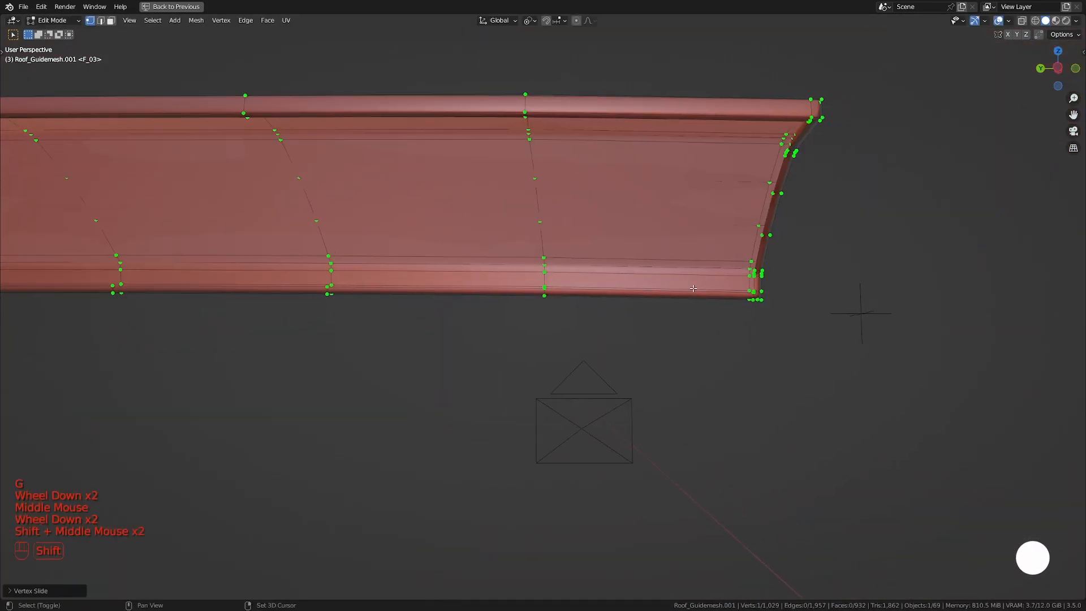
- Slide the inner rim corner vertices at the front end of the front side roof panel along their edges
scroll(679, 328, up, 2)
middle_drag(667, 340, 650, 345)
shift+middle_drag(645, 362, 566, 452)
scroll(567, 465, up, 2)
click(583, 434)
shift+middle_drag(583, 396, 565, 317)
scroll(543, 396, up, 2)
click(511, 475)
key(g)
key(g)
click(538, 497)
scroll(538, 492, down, 3)
- Reveal all roof panels and isolate the front centre roof panel
shift+middle_drag(316, 421, 543, 362)
scroll(460, 407, down, 2)
key(alt+h)
key(l)
key(h)
- Slide the inner rim vertex at one outer corner of the front centre roof panel along its edge
middle_drag(509, 317, 552, 317)
shift+middle_drag(566, 306, 611, 261)
scroll(628, 243, up, 3)
click(645, 232)
key(g)
key(g)
click(676, 279)
- Slide the inner rim vertex at the other outer corner of the front centre roof panel
middle_drag(676, 279, 557, 288)
scroll(557, 288, down, 2)
shift+middle_drag(509, 317, 588, 294)
shift+middle_drag(509, 317, 583, 306)
scroll(583, 306, up, 2)
shift+middle_drag(565, 305, 586, 333)
click(648, 416)
scroll(623, 396, down, 3)
- Delete the surplus rim geometry along the centreline seam of the front centre roof panel
middle_drag(611, 391, 509, 340)
shift+middle_drag(543, 362, 509, 339)
key(z)
drag(598, 509, 577, 269)
key(x)
click(577, 268)
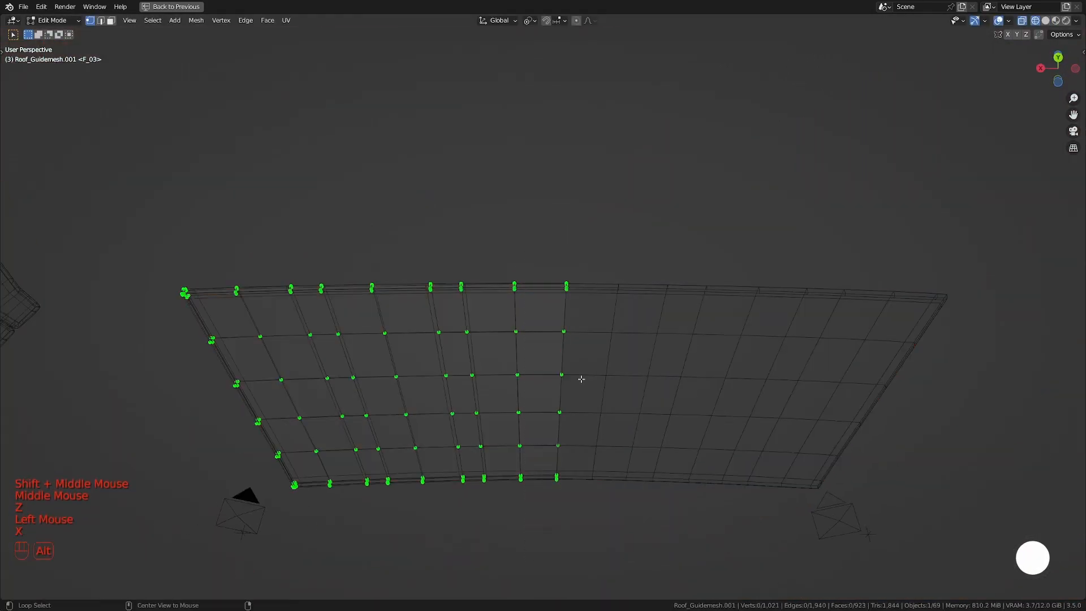
middle_drag(547, 378, 543, 390)
key(z)
- Reveal all roof panels and isolate the rear centre roof panel
scroll(543, 390, down, 2)
key(alt+h)
middle_drag(543, 391, 588, 419)
key(a)
key(a)
key(k)
key(l)
key(l)
click(551, 386)
- Slide the inner rim vertex at one outer corner of the rear centre roof panel along its edge
key(KP_Decimal)
scroll(552, 386, down, 3)
middle_drag(551, 387, 611, 272)
scroll(507, 316, down, 1)
click(742, 329)
key(g)
key(g)
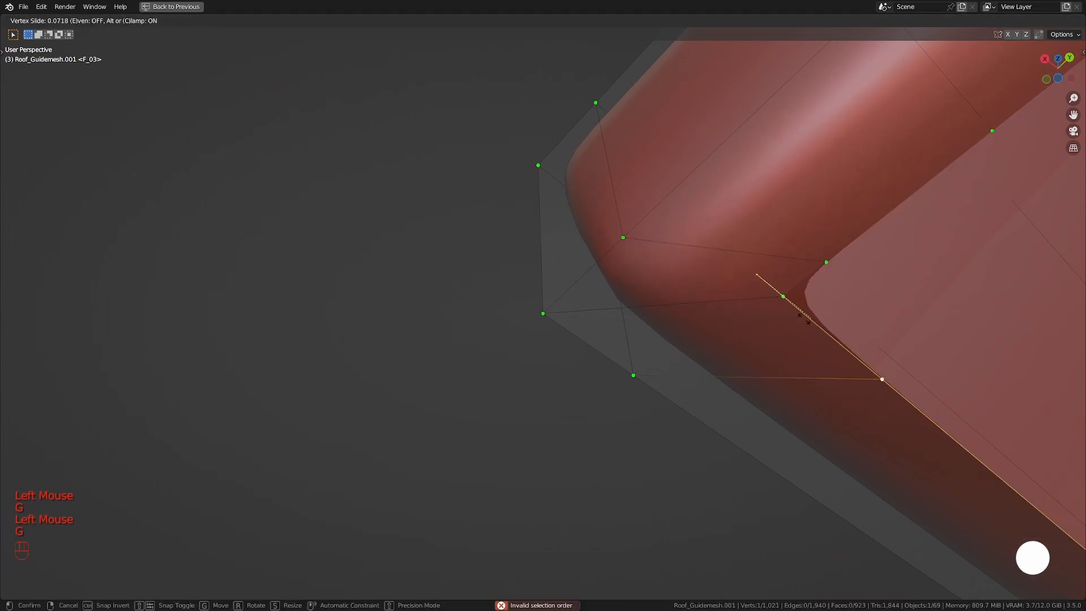
- Slide the inner rim vertex at the opposite outer corner of the rear centre roof panel
shift+middle_drag(794, 308, 651, 300)
scroll(651, 300, up, 2)
click(650, 298)
key(KP_Decimal)
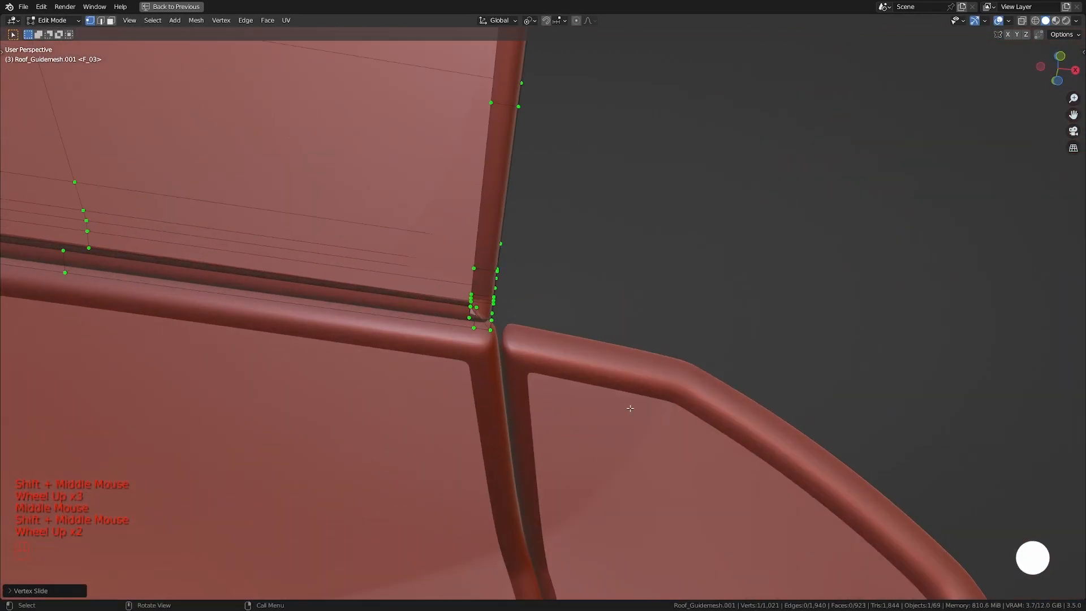
scroll(541, 318, down, 4)
key(g)
click(506, 356)
- Delete the surplus rim geometry along the centreline seam of the rear centre roof panel
scroll(506, 357, down, 3)
mouse_move(365, 293)
shift+middle_down()
mouse_move(625, 379)
mouse_move(515, 254)
mouse_move(521, 85)
shift+middle_up()
key(KP_7)
key(z)
alt+click(506, 60)
key(x)
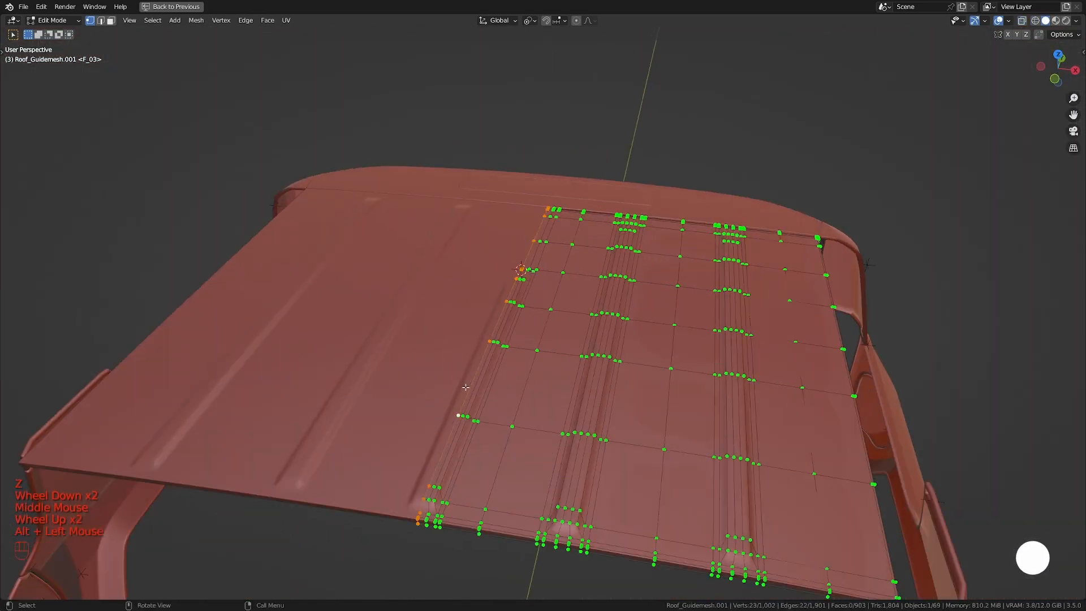
key(a)
key(a)
- Examine the roof's centreline and panel gaps in object mode, and return to editing with nothing selected
middle_drag(518, 389, 543, 316)
scroll(543, 317, up, 1)
key(Tab)
middle_drag(614, 342, 588, 436)
key(Tab)
key(a)
key(a)
- Add loop cuts running around the rim walls of the roof panels
scroll(588, 436, up, 1)
shift+middle_drag(696, 419, 605, 492)
scroll(604, 493, up, 1)
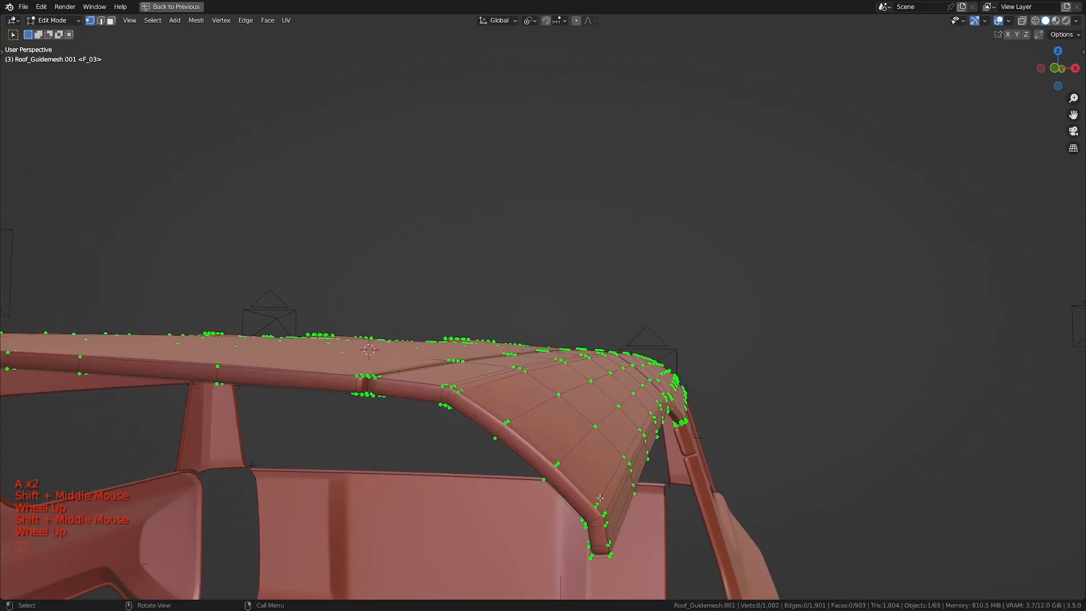
scroll(587, 445, up, 1)
shift+middle_drag(478, 463, 509, 452)
click(594, 434)
right_click(594, 434)
shift+middle_drag(509, 453, 614, 334)
scroll(566, 418, up, 1)
scroll(586, 367, up, 1)
shift+middle_drag(613, 334, 699, 350)
scroll(637, 365, up, 1)
shift+middle_drag(698, 350, 623, 390)
scroll(623, 391, up, 2)
middle_drag(634, 346, 554, 293)
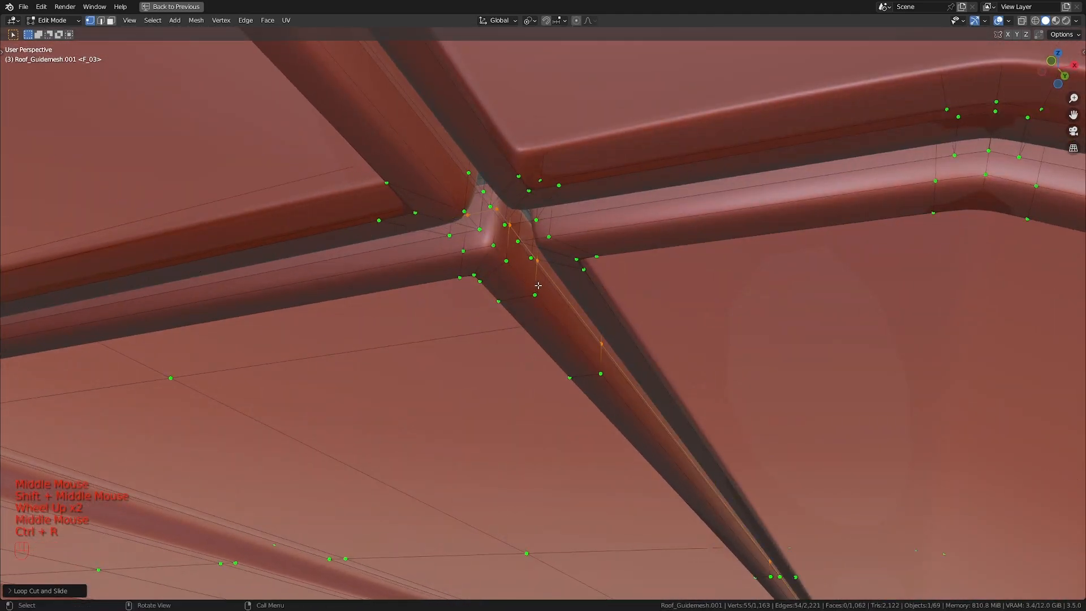
- Select the new edge loops around the rims of all the roof panels
middle_drag(452, 182, 468, 220)
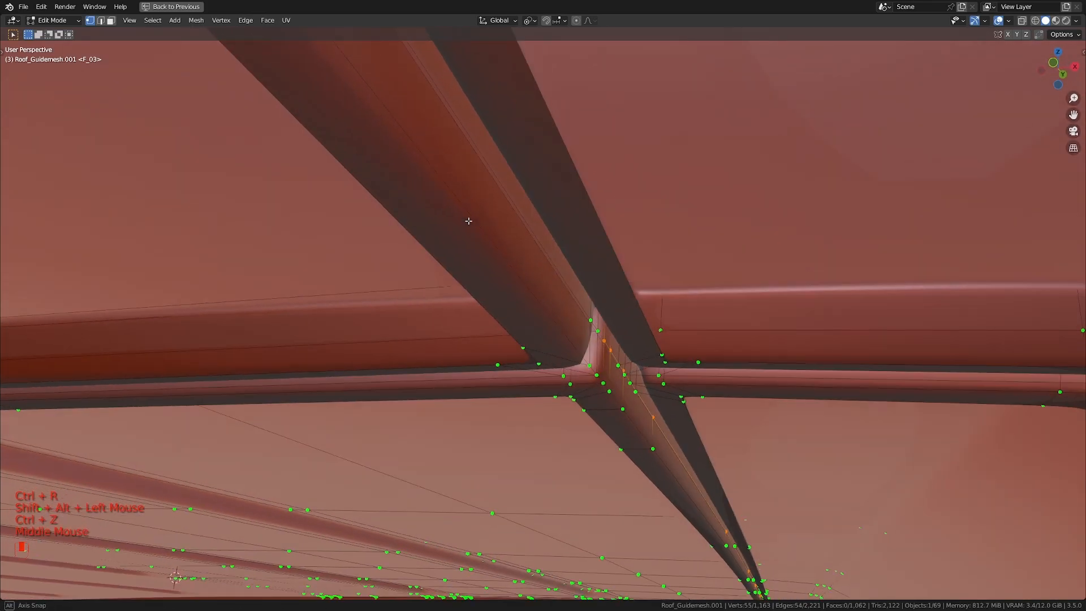
middle_drag(576, 308, 523, 359)
alt+shift+click(645, 325)
scroll(603, 347, down, 2)
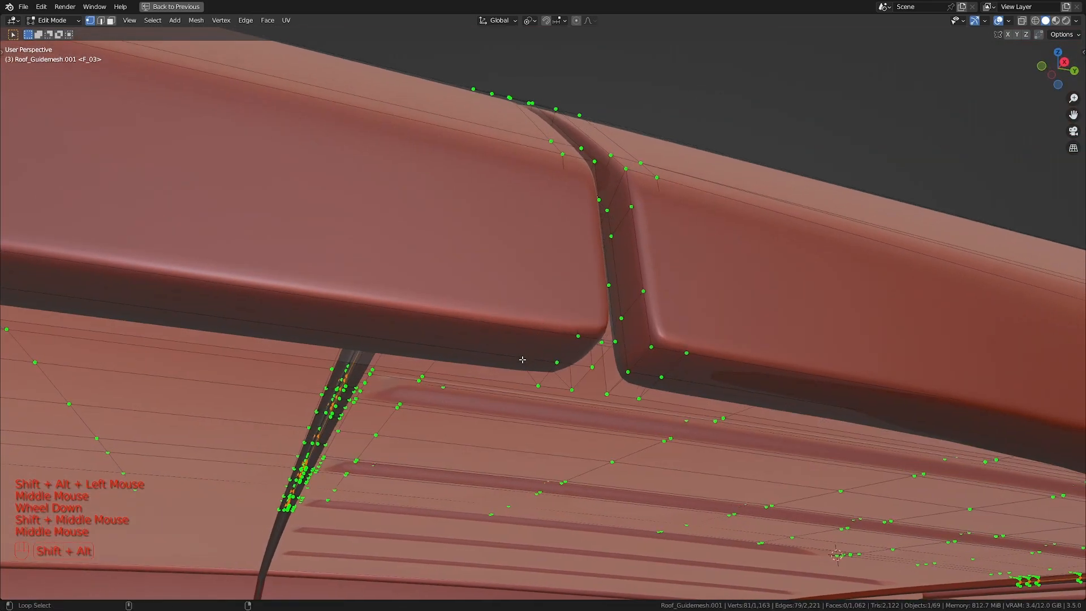
scroll(700, 386, down, 3)
middle_drag(699, 385, 786, 368)
shift+middle_drag(786, 368, 862, 346)
- Open the roof mesh's vertex group settings while the rim loops are selected
key(ctrl+space)
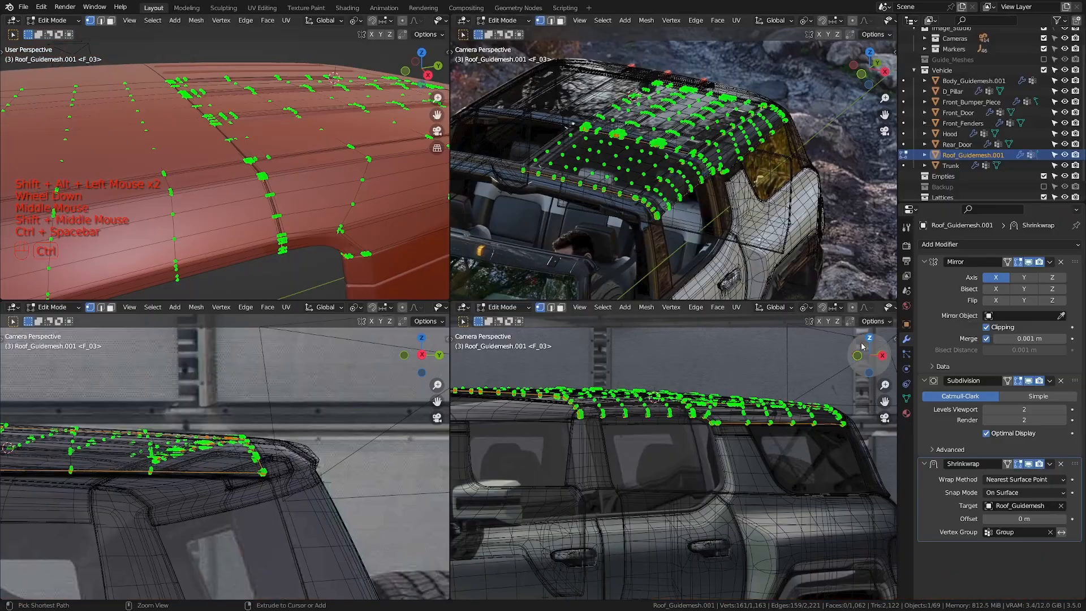
click(907, 398)
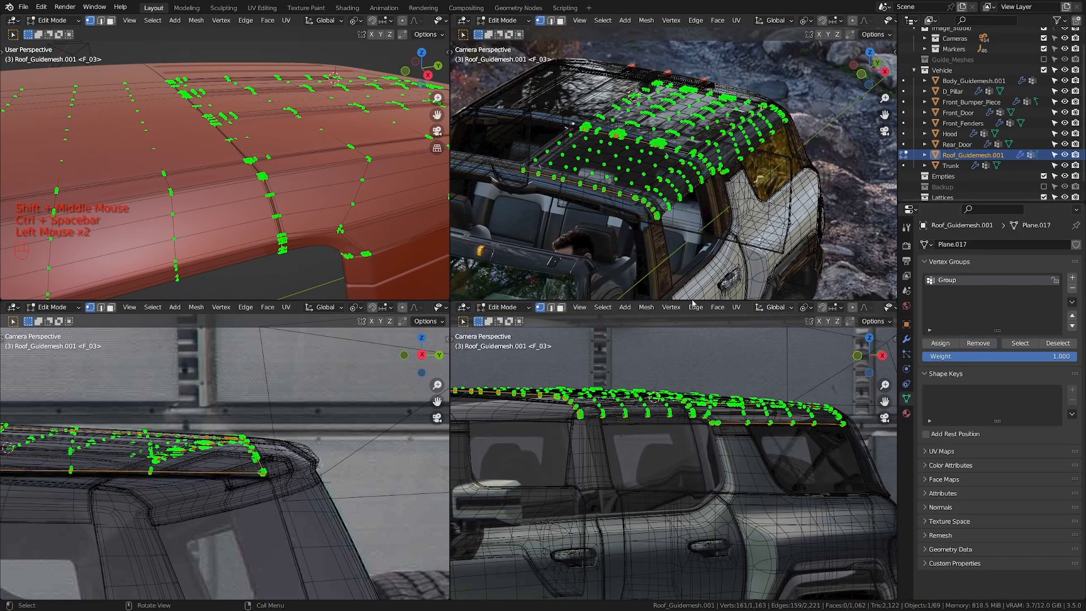
key(ctrl+space)
- Offset the selected rim loops along their normals with Shrink/Fatten by about 0.015 m to close the see-through panel gaps
middle_drag(447, 260, 317, 181)
scroll(317, 182, up, 1)
shift+middle_drag(849, 475, 607, 335)
scroll(607, 335, up, 2)
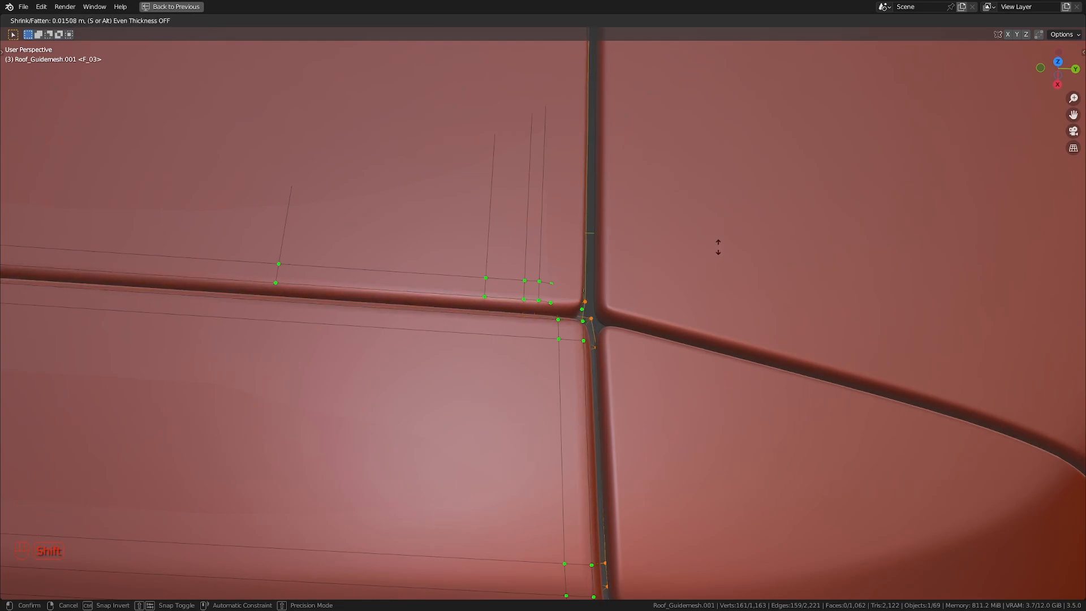
middle_drag(718, 248, 594, 300)
mouse_move(487, 334)
shift+middle_down()
mouse_move(569, 342)
mouse_move(475, 316)
shift+middle_up()
shift+scroll(570, 342, down, 1)
scroll(570, 342, down, 2)
key(Tab)
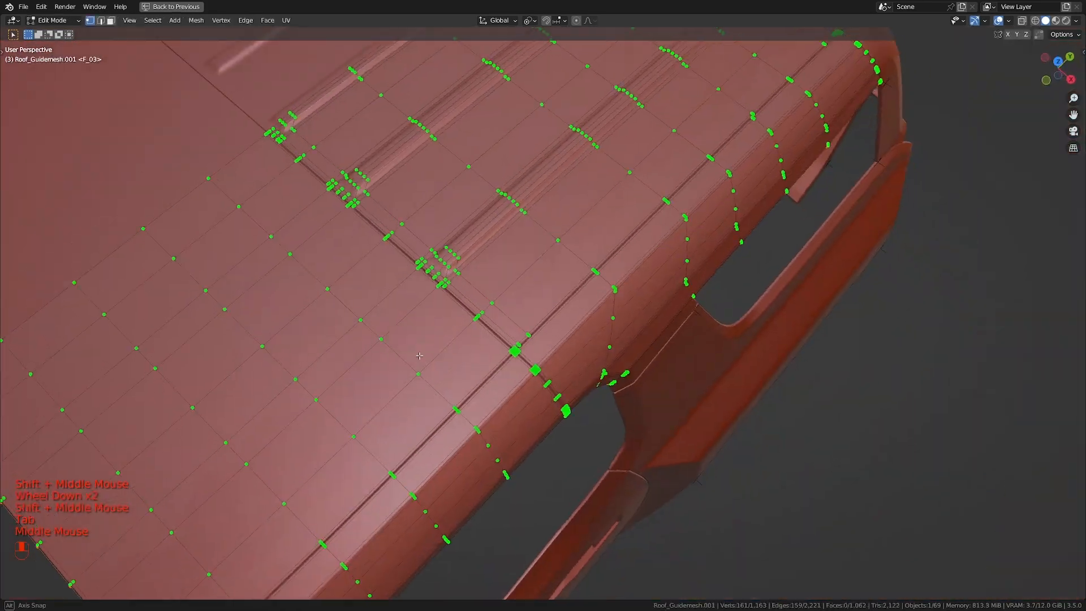
key(a)
key(a)
- Move the rear edge vertices of the front centre and front side roof panels about -0.003 m along Y
key(KP_7)
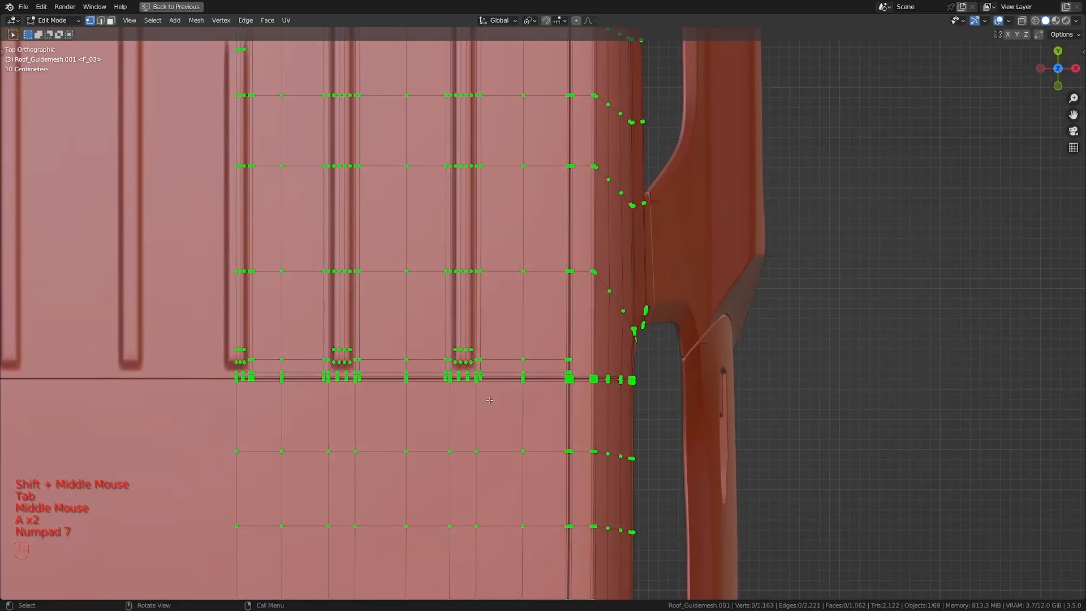
shift+middle_drag(533, 454, 500, 298)
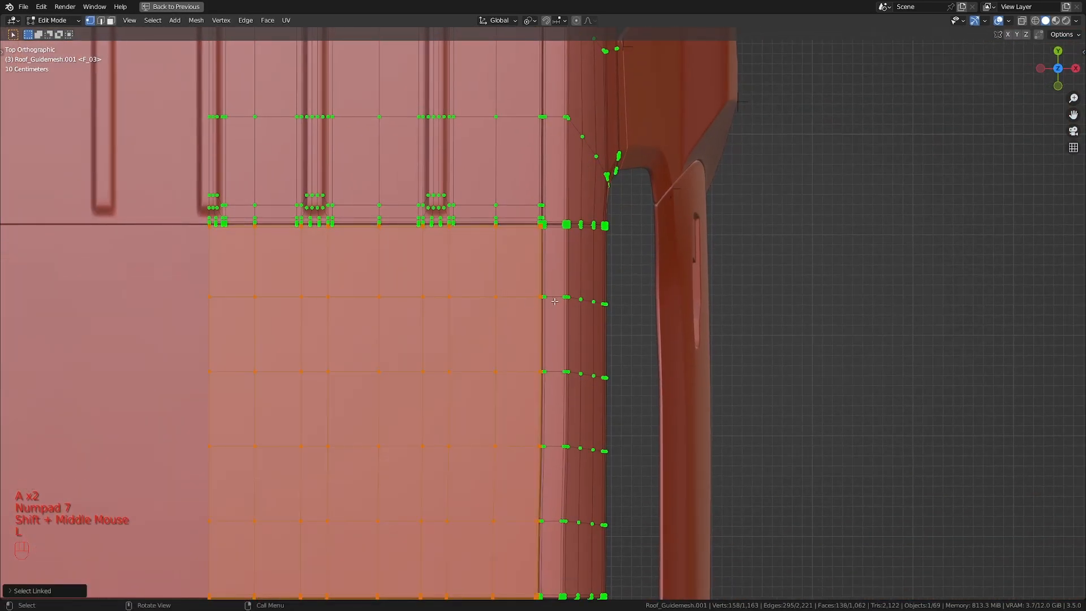
key(l)
scroll(555, 302, down, 2)
key(z)
ctrl+drag(344, 292, 686, 560)
key(z)
scroll(690, 414, up, 3)
shift+middle_drag(577, 297, 568, 407)
scroll(558, 425, up, 3)
scroll(566, 408, up, 2)
key(g)
key(y)
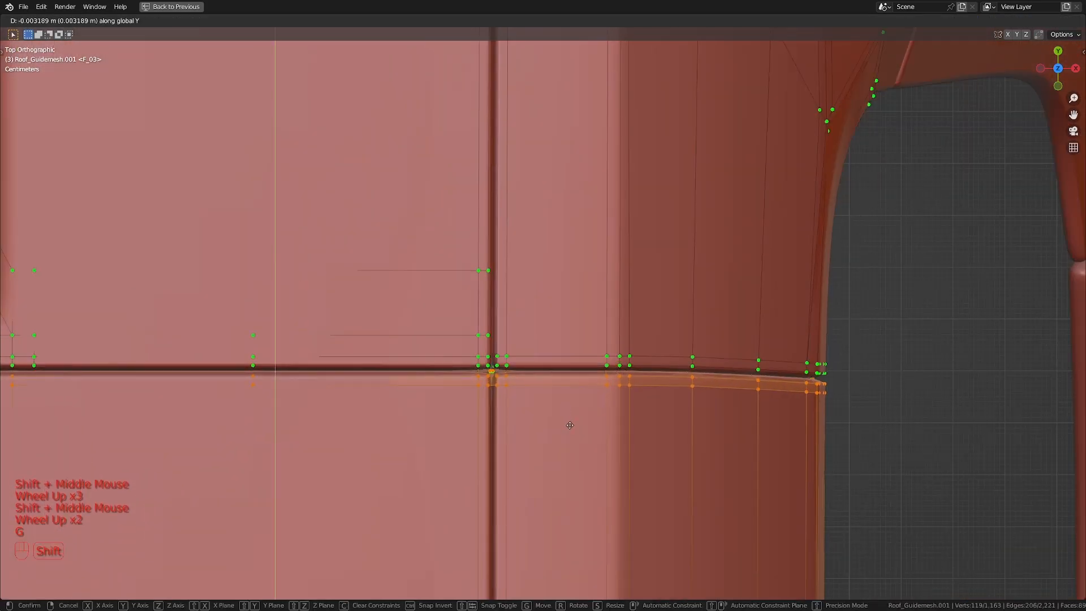
scroll(574, 429, down, 5)
key(Tab)
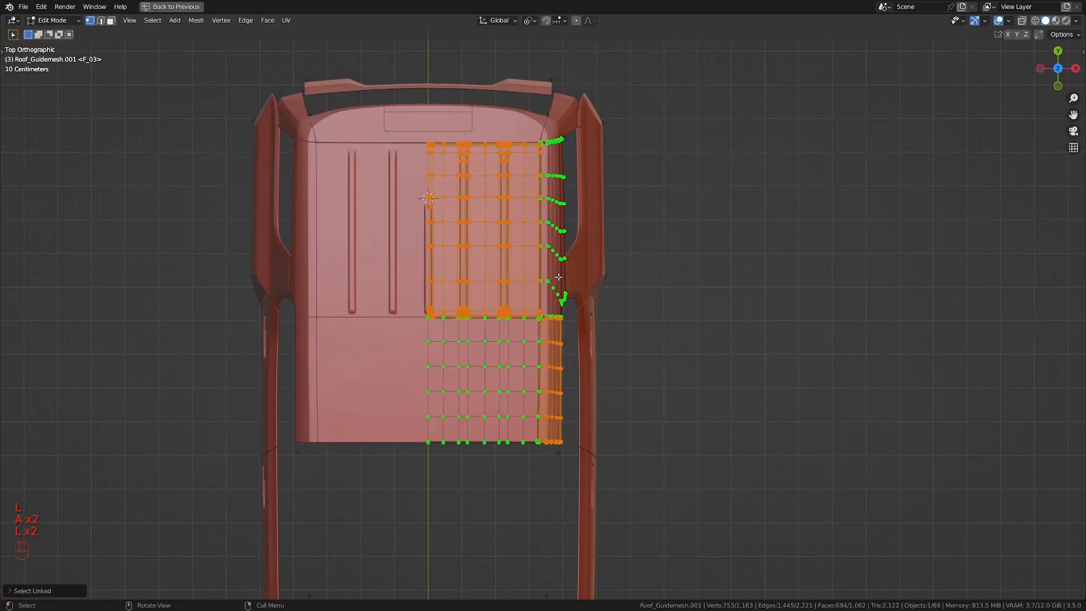
- Move the inner edge vertices of the front and rear side roof panels about 0.0018 m along X
key(l)
key(z)
shift+middle_drag(561, 160, 552, 174)
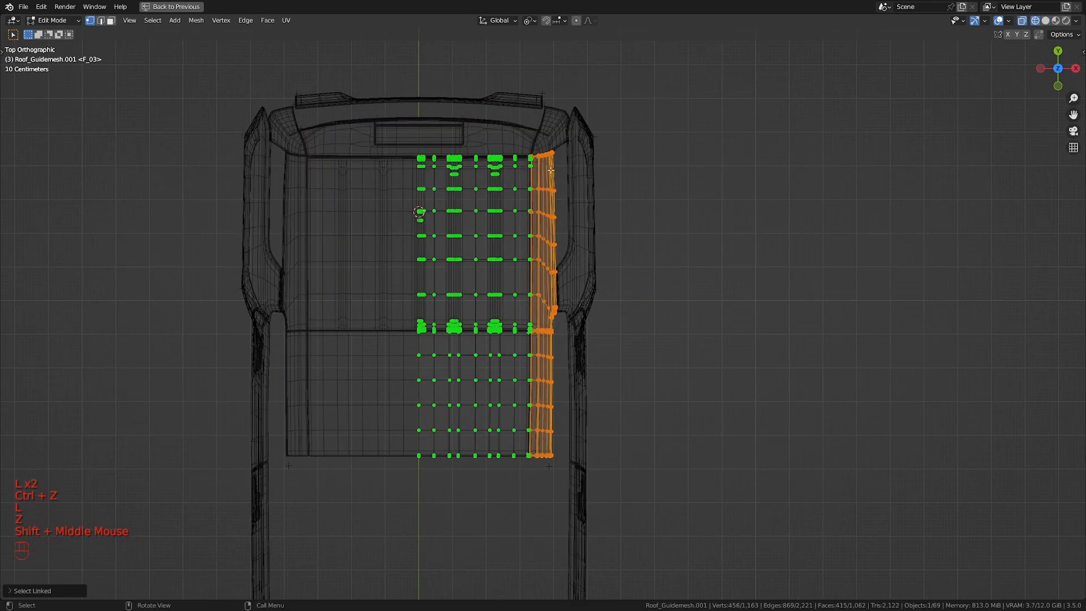
ctrl+drag(539, 139, 746, 562)
ctrl+drag(536, 146, 708, 594)
scroll(657, 492, up, 2)
shift+middle_drag(560, 390, 594, 437)
scroll(650, 436, up, 2)
key(z)
shift+middle_drag(671, 436, 658, 362)
scroll(651, 367, up, 2)
shift+middle_drag(575, 452, 600, 379)
scroll(600, 379, up, 2)
key(g)
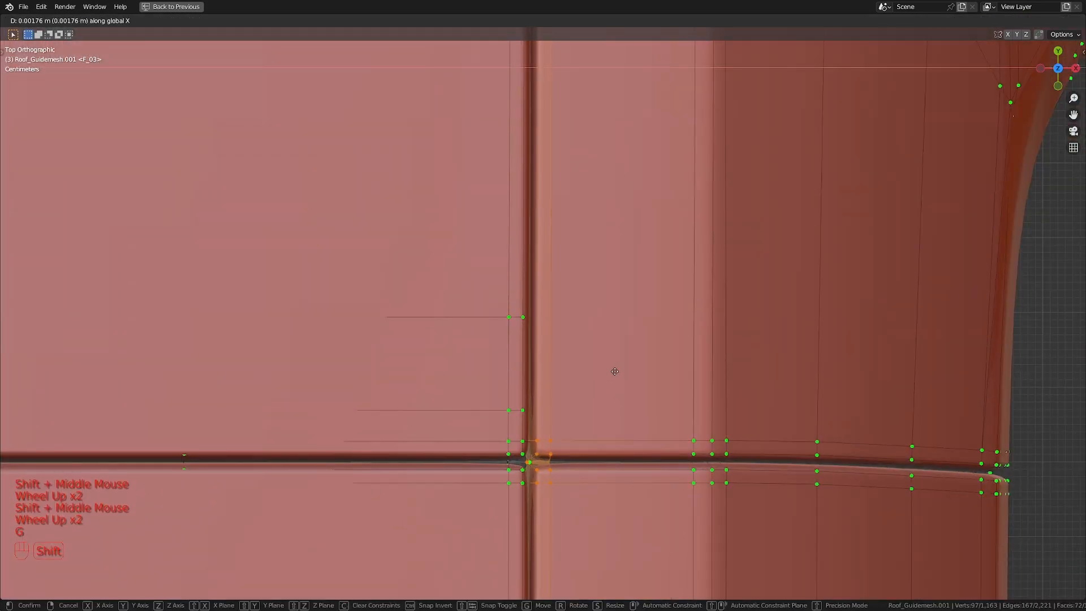
key(Tab)
scroll(620, 362, down, 5)
mouse_move(602, 425)
middle_down()
mouse_move(566, 338)
mouse_move(616, 433)
middle_up()
key(a)
key(a)
middle_drag(617, 432, 456, 287)
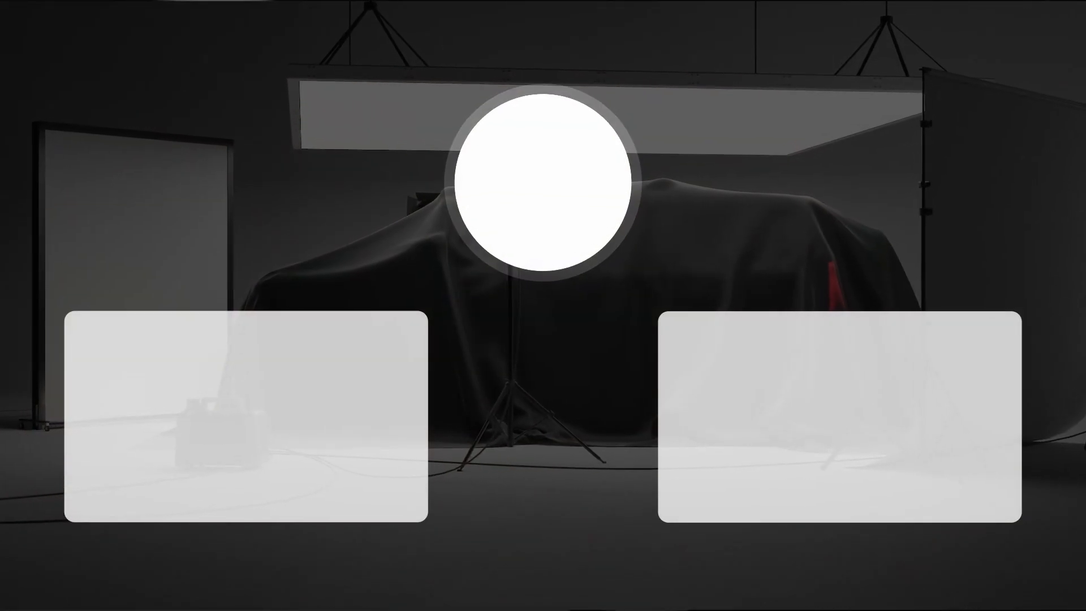